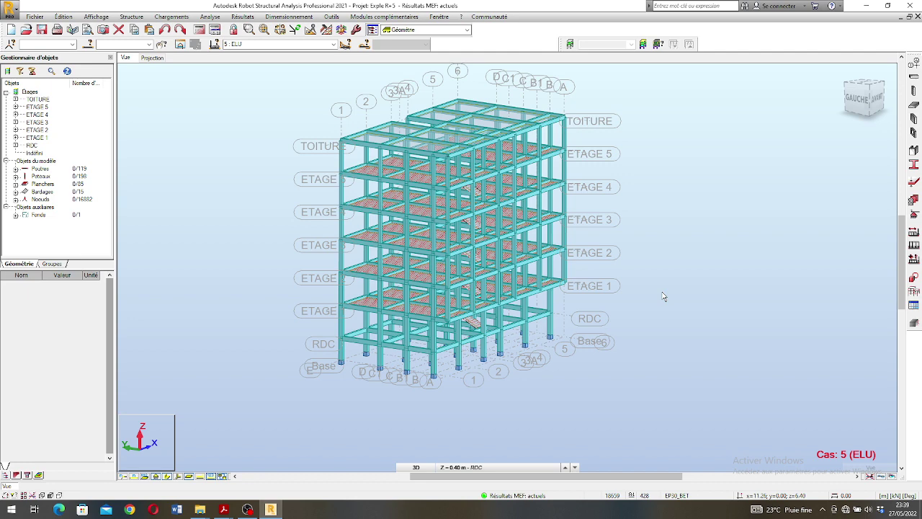
- Select the two aligned beams at the first-floor level, bars 64 and 74
scroll(498, 333, "up", 3)
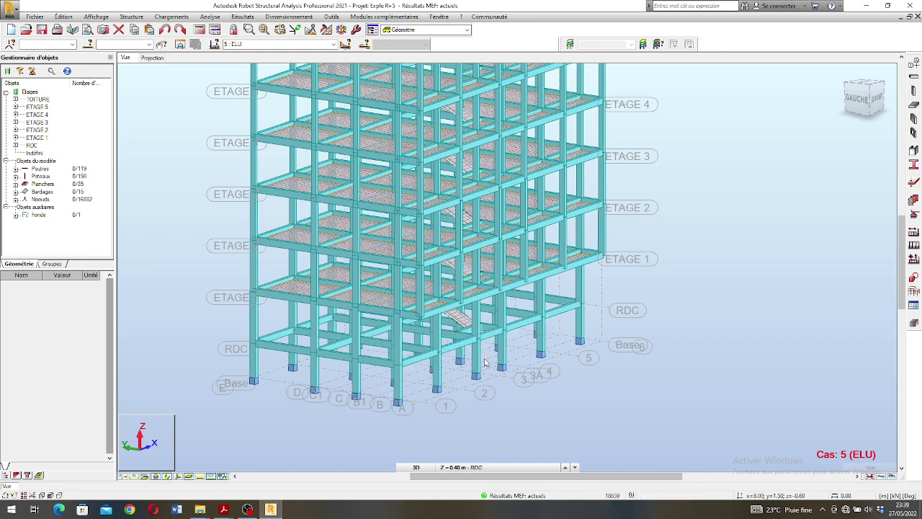
scroll(458, 353, "down", 2)
scroll(464, 175, "up", 1)
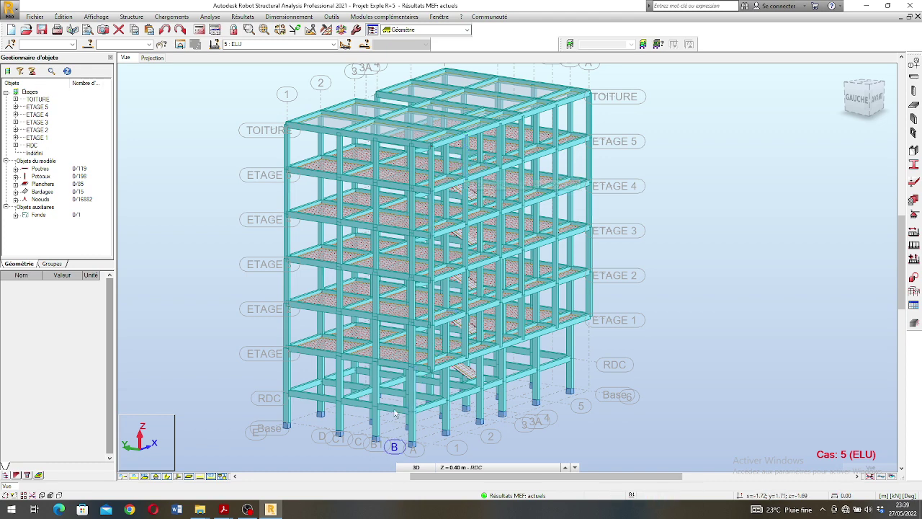
scroll(396, 412, "up", 2)
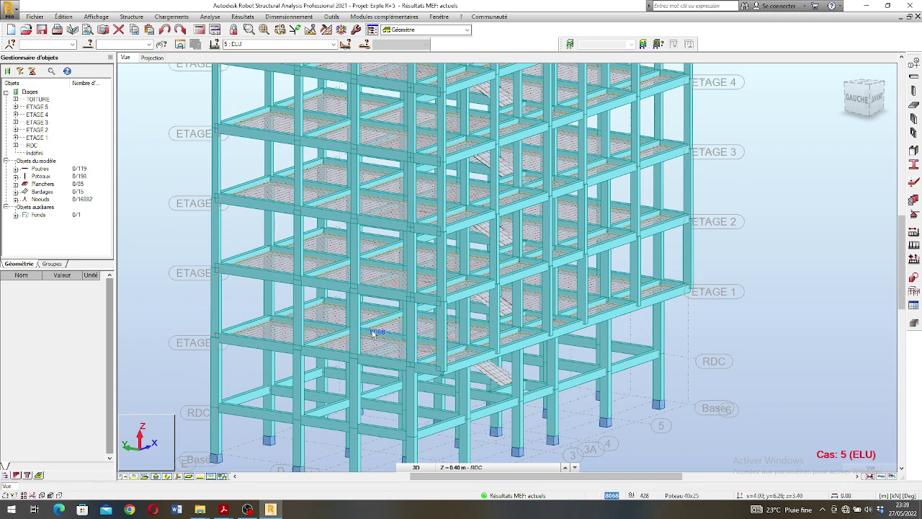
scroll(373, 333, "up", 2)
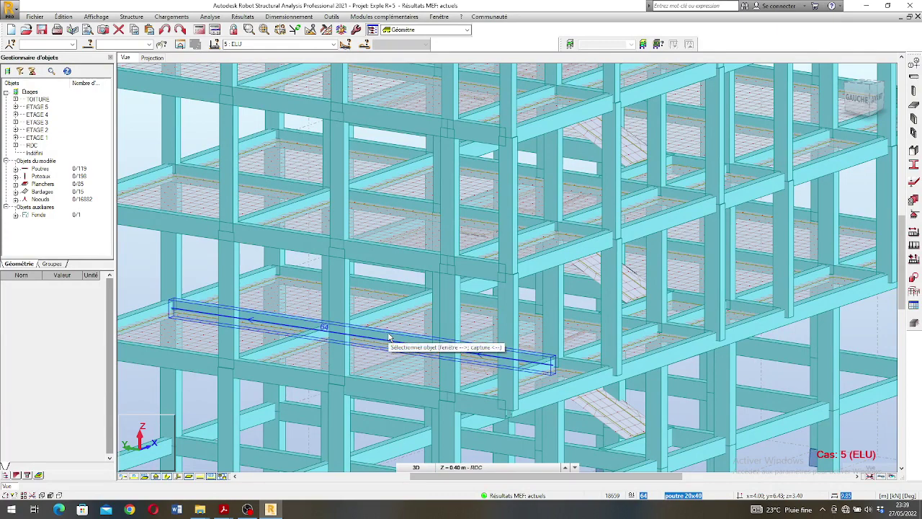
left_click(389, 337)
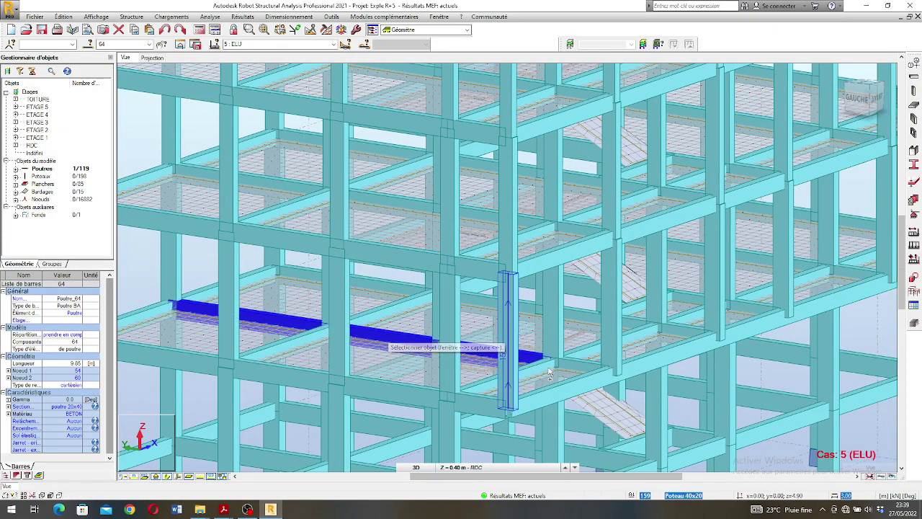
left_click(575, 365, "ctrl")
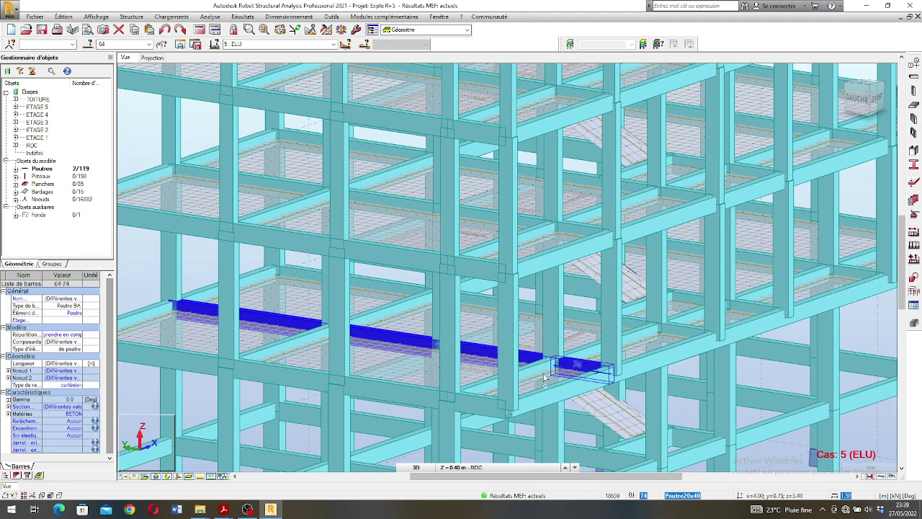
- Send the selected beams to real reinforcement design of RC elements, using the manual combinations ELU and ELS grouped by storey
scroll(449, 311, "down", 8)
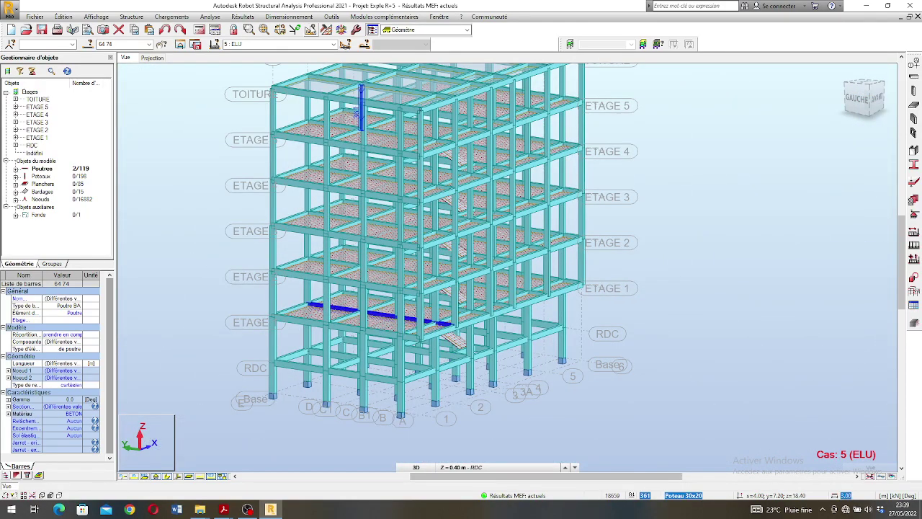
left_click(296, 15)
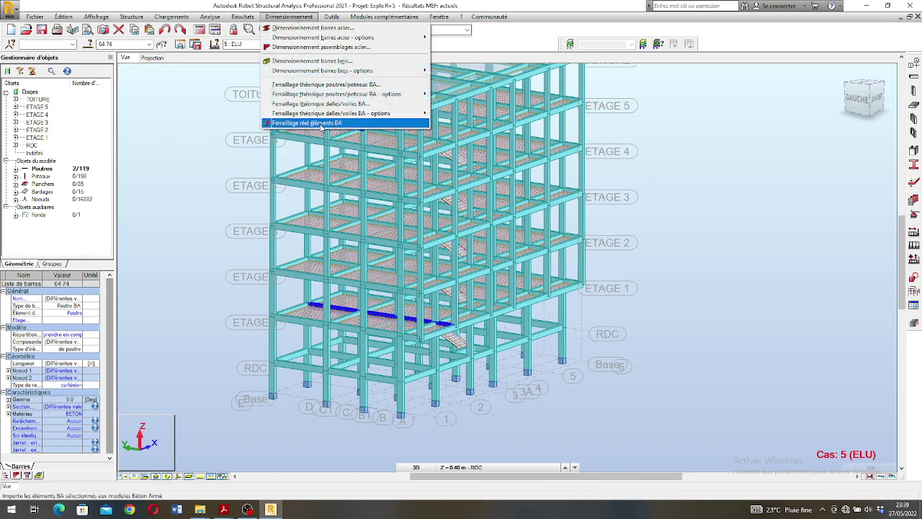
left_click(321, 124)
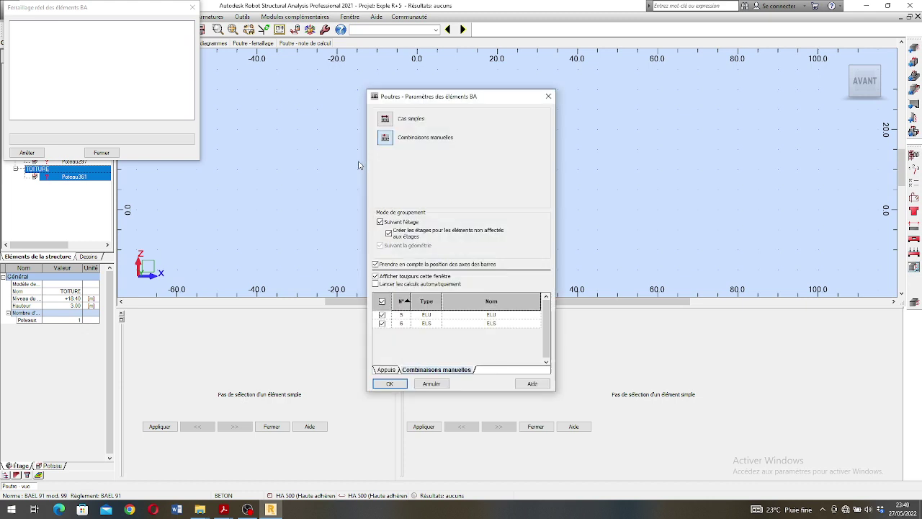
left_click(390, 384)
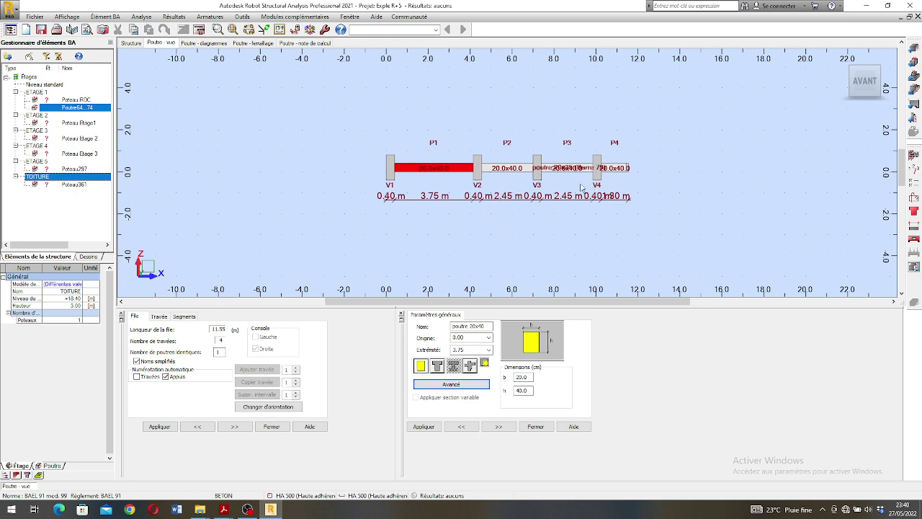
- Review the storey parameters, including the available environment aggressiveness options, and accept them with non agressif
scroll(583, 188, "up", 3)
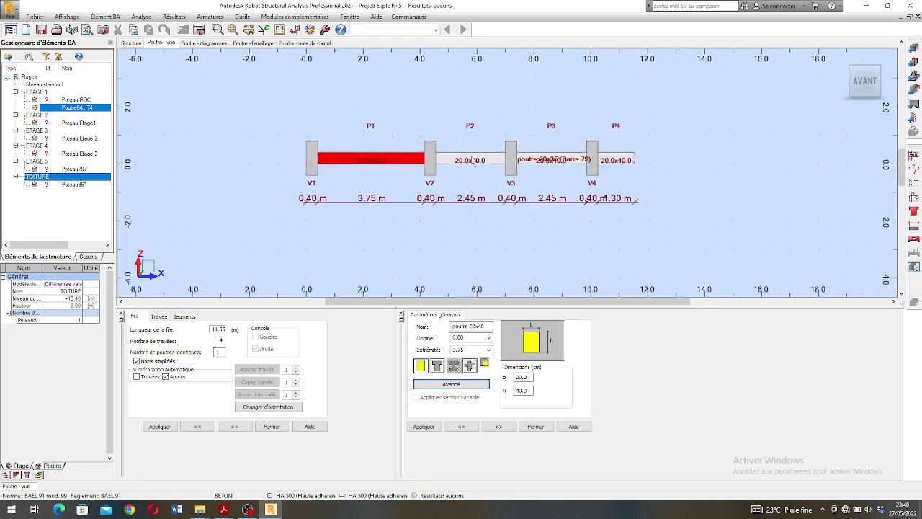
scroll(515, 165, "up", 1)
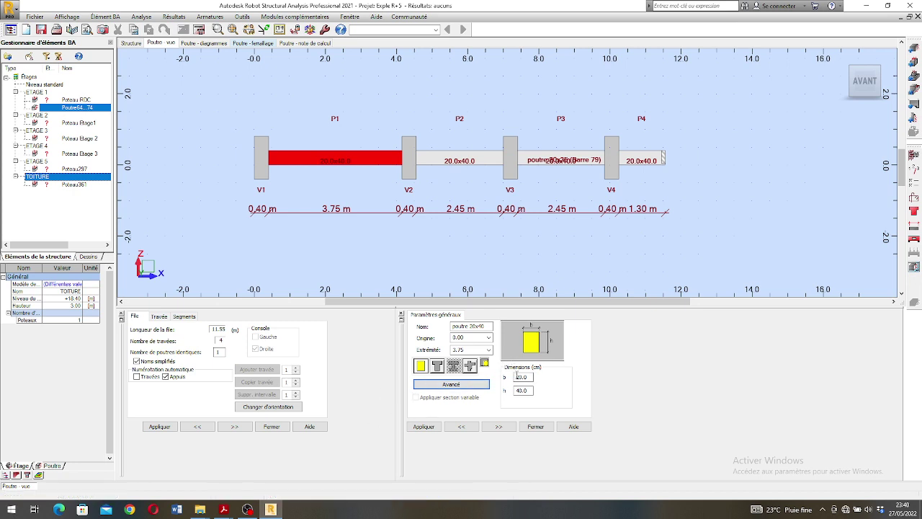
left_click(914, 170)
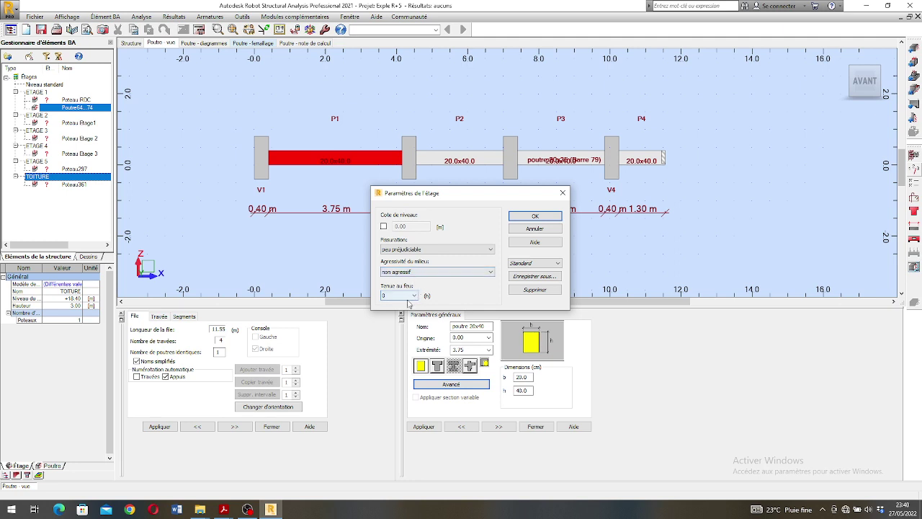
left_click(423, 273)
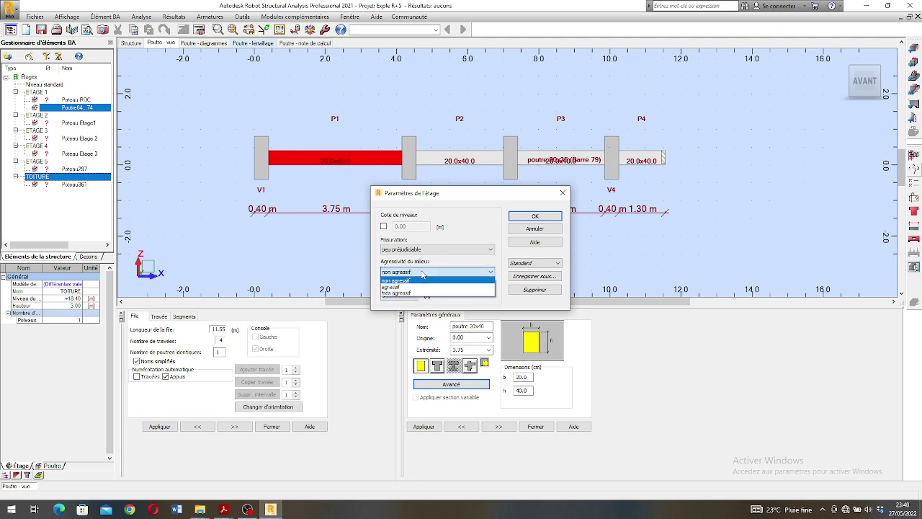
left_click(423, 274)
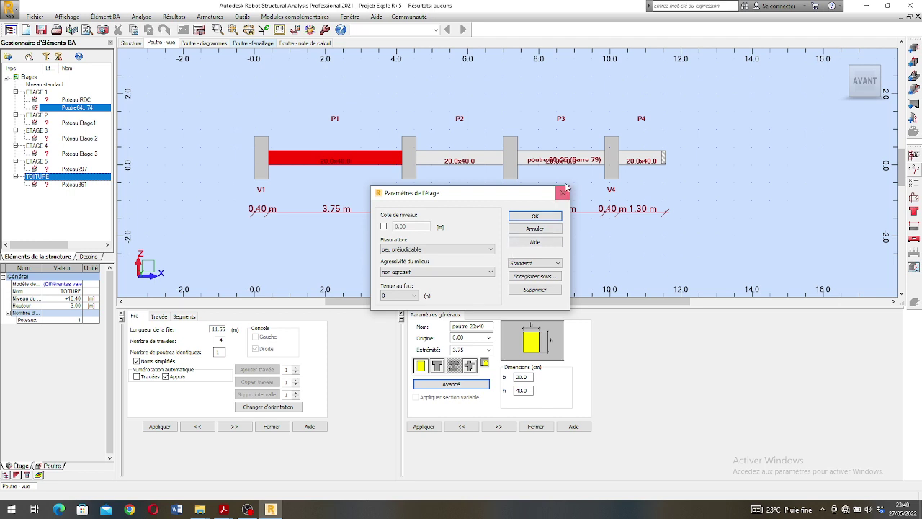
left_click(535, 216)
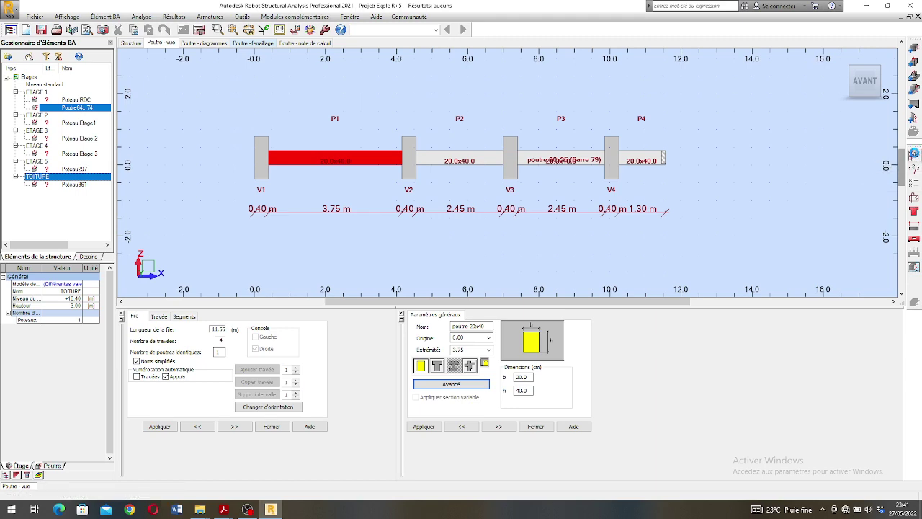
- Examine the beam's reinforcement definitions for stirrups, stirrup distribution, main bars, and upper and lower additional bars
left_click(913, 153)
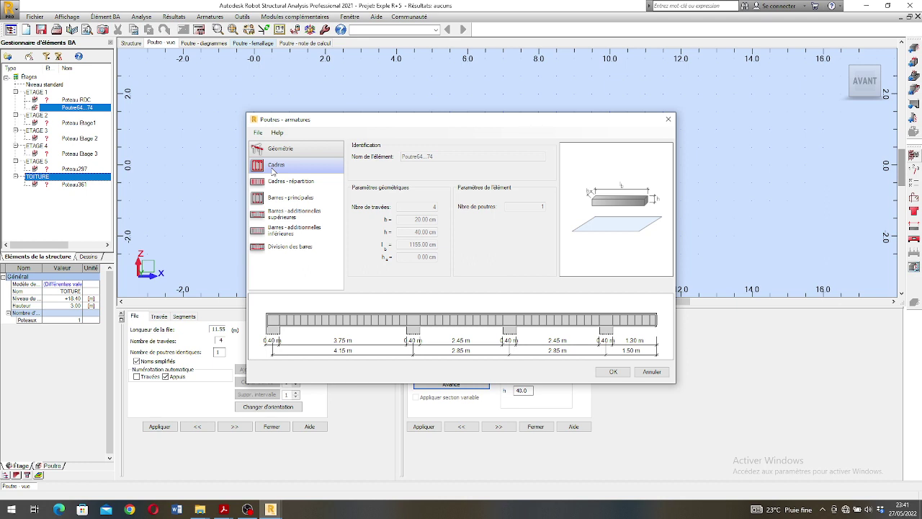
left_click(293, 204)
left_click(291, 165)
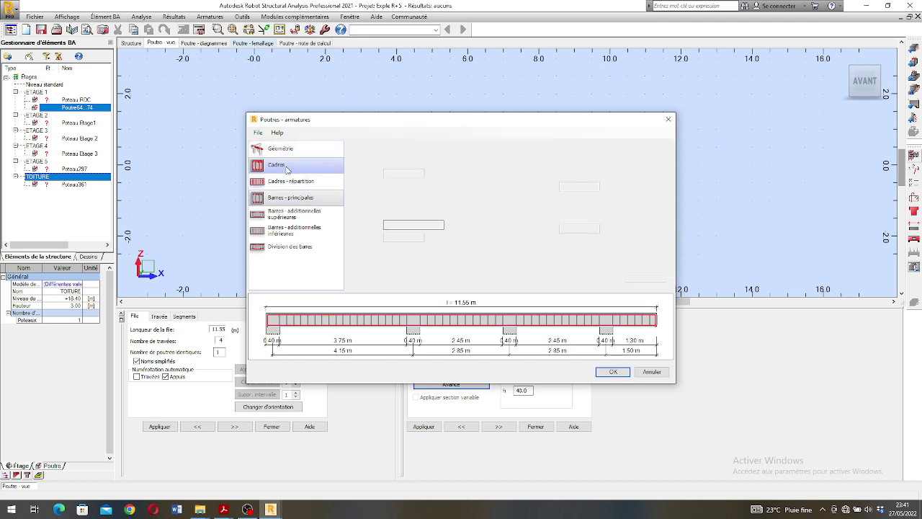
left_click(303, 182)
left_click(300, 198)
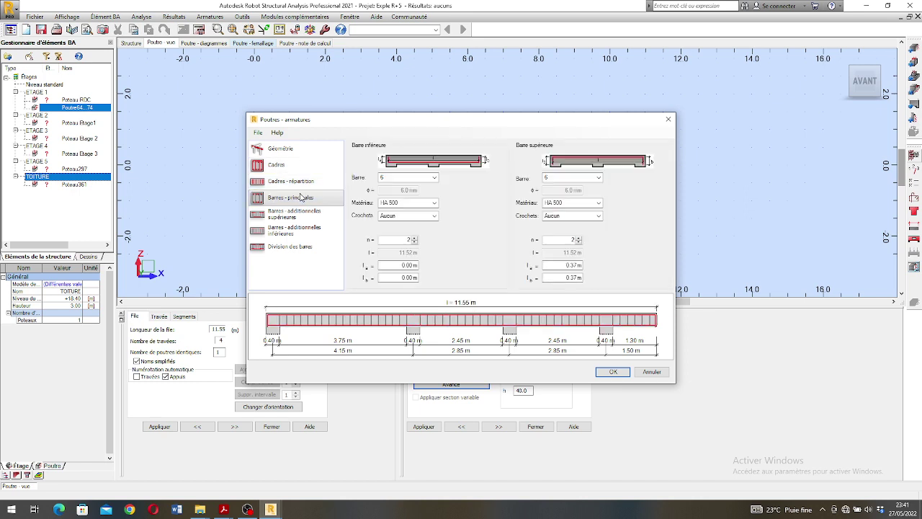
left_click(300, 216)
left_click(294, 231)
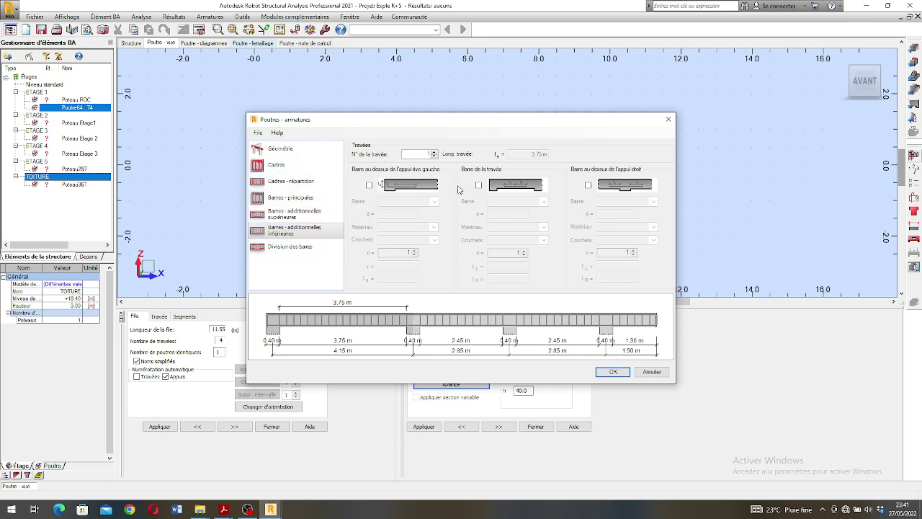
left_click(669, 120)
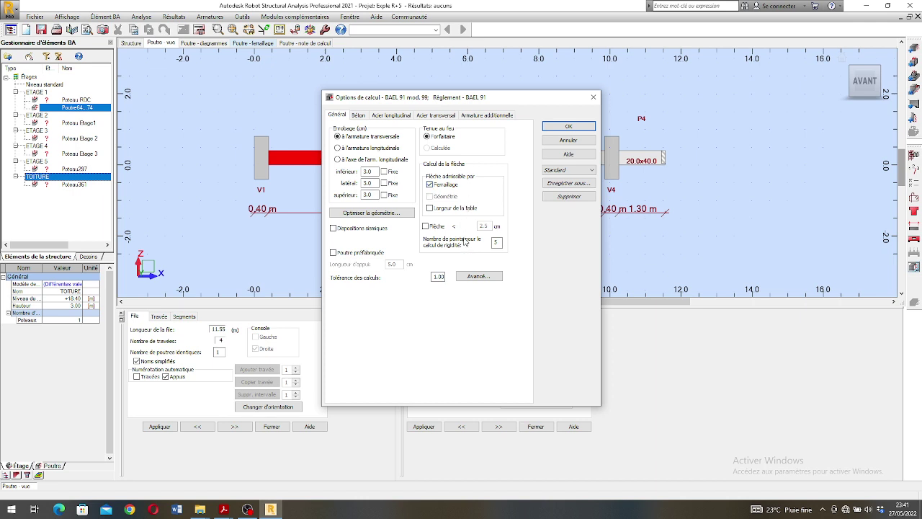
- Check the concrete properties in the calculation options and limit the longitudinal HA 500 steel to diameters 8, 10, 12, 14 and 16
left_click(358, 116)
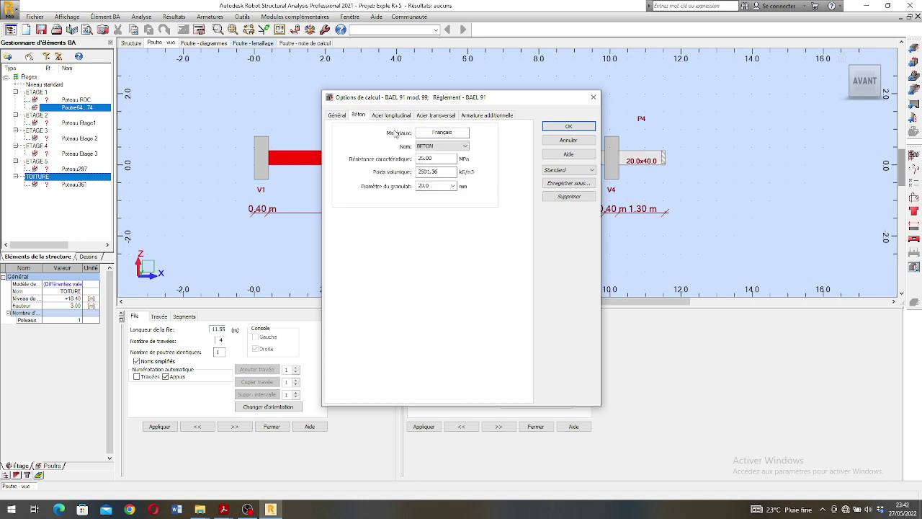
left_click(394, 115)
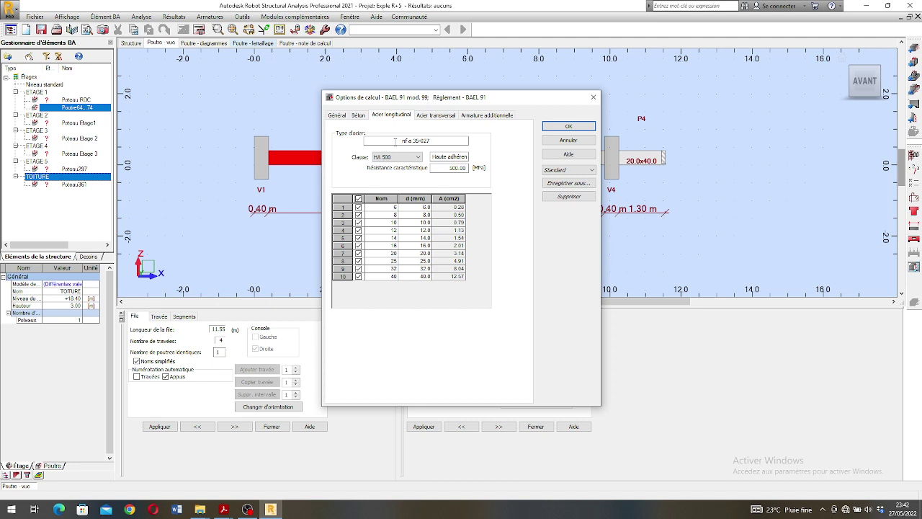
left_click(359, 214)
left_click(359, 223)
left_click(359, 230)
left_click(359, 238)
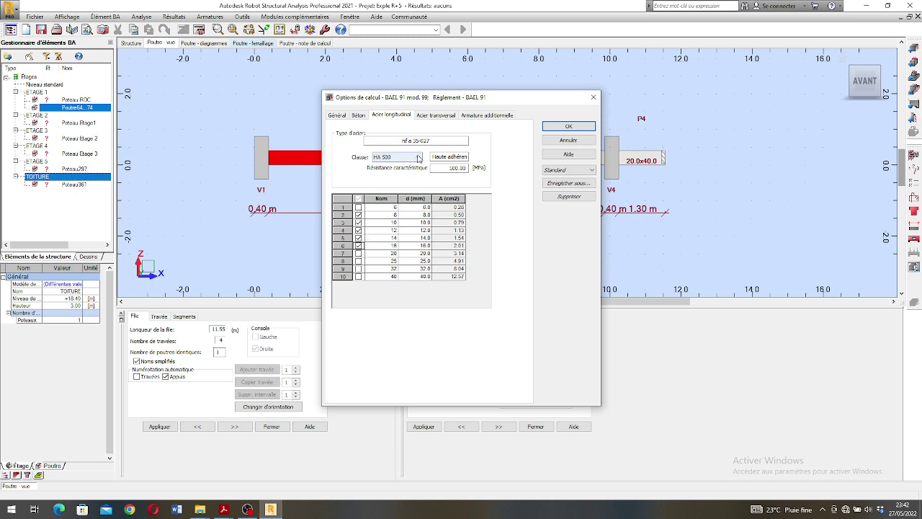
- Set the transverse steel class to RL 235 in the calculation options
left_click(432, 117)
left_click(418, 157)
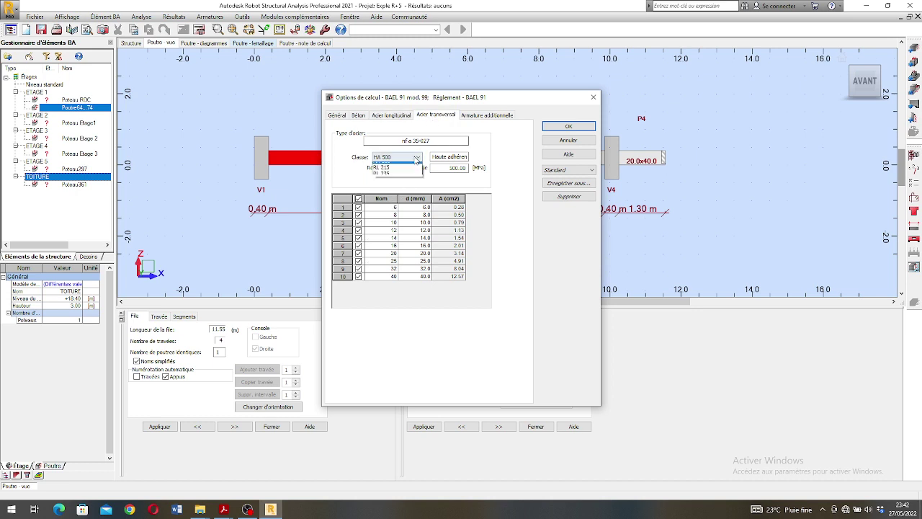
left_click(387, 185)
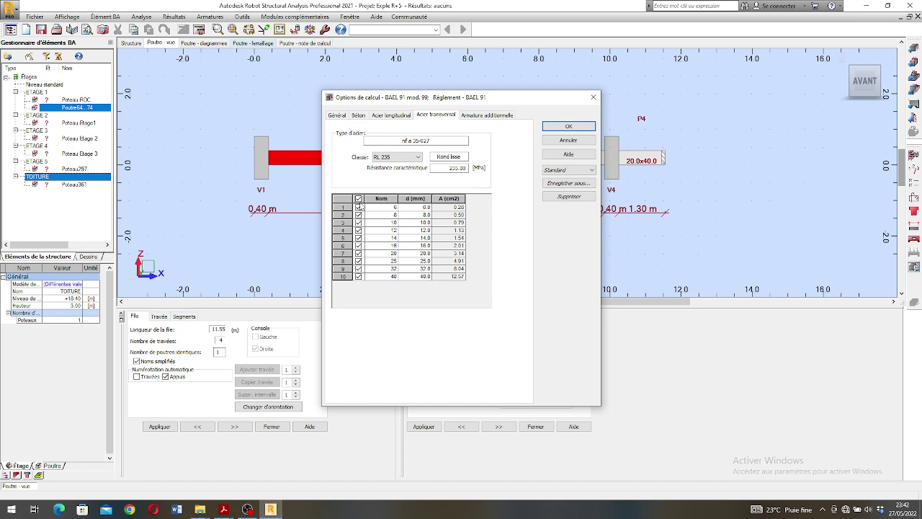
- Limit the additional reinforcement to diameters 8, 10, 12, 14 and 16 and accept the calculation options
left_click(497, 115)
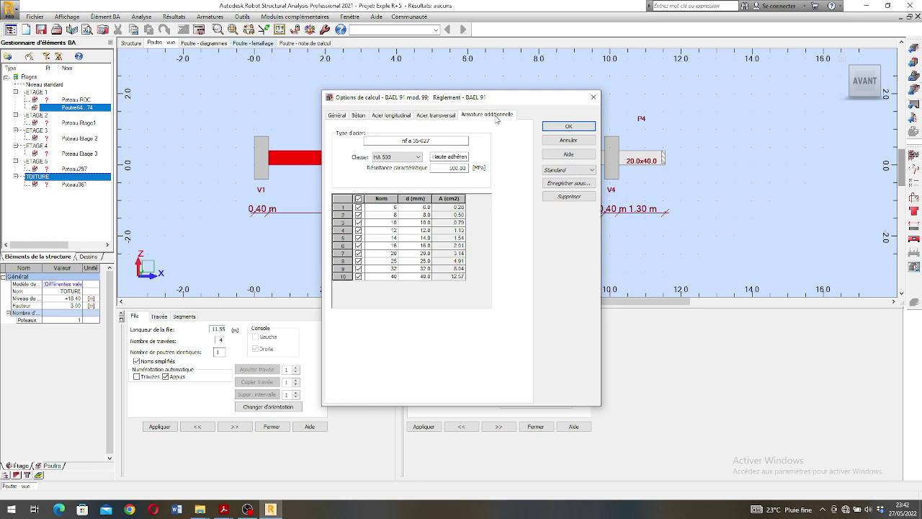
left_click(358, 198)
left_click(358, 215)
left_click(358, 222)
left_click(358, 230)
left_click(359, 237)
left_click(359, 246)
left_click(569, 126)
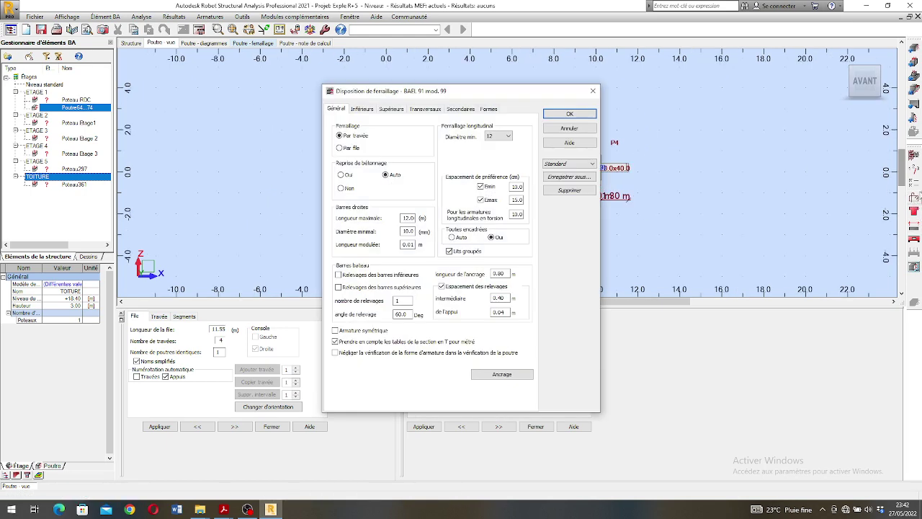
- Set the reinforcement layout to Par file, review the lower, upper, transverse, secondary and shape settings, and accept the parameters
left_click(340, 148)
left_click_drag(480, 92, 502, 99)
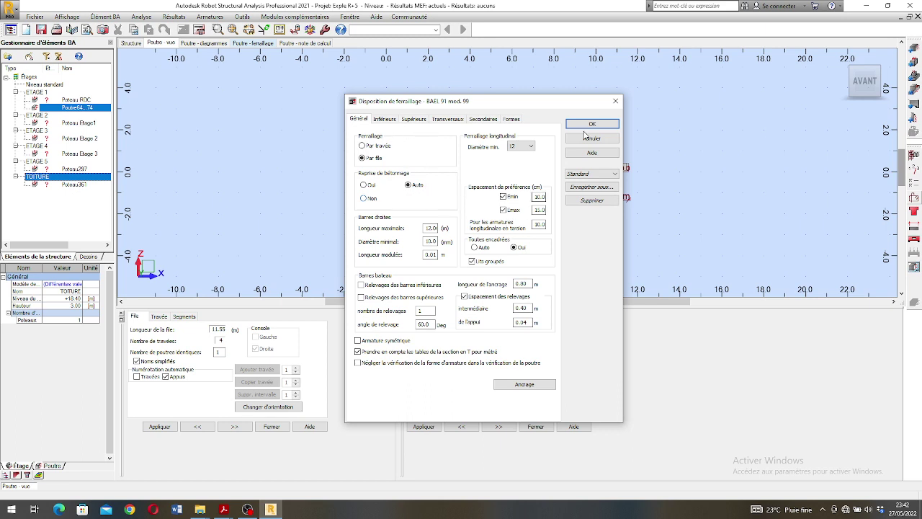
left_click(384, 119)
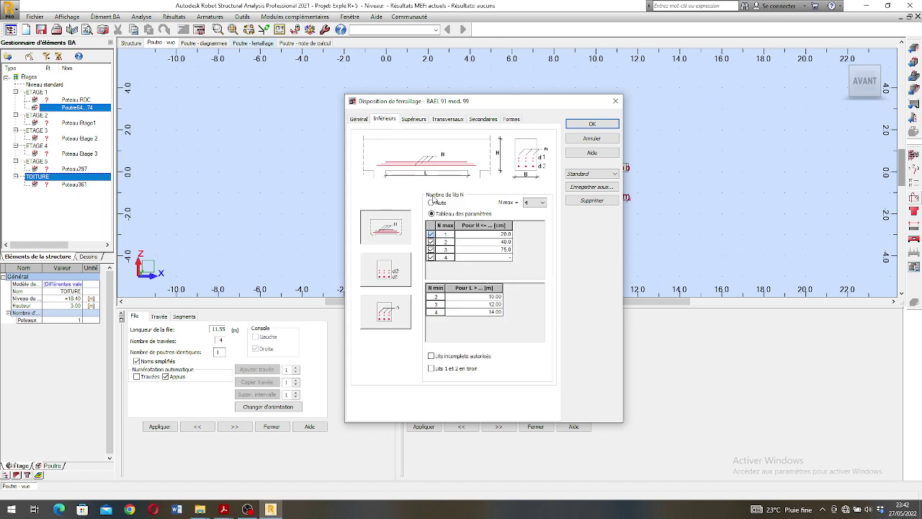
left_click(416, 120)
left_click(447, 120)
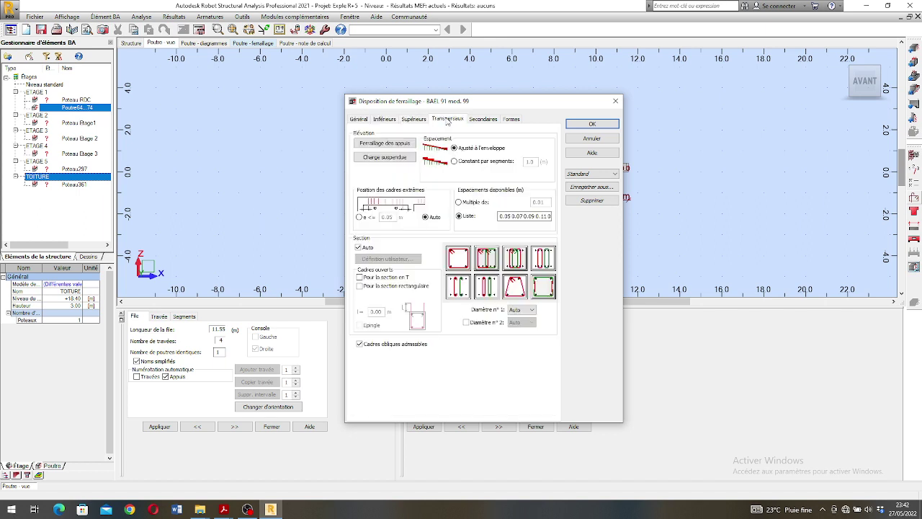
left_click(479, 121)
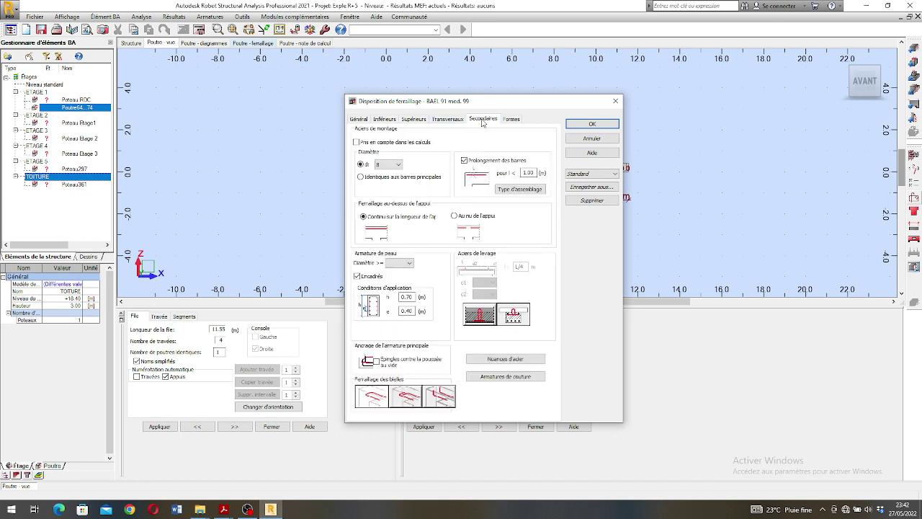
left_click(513, 120)
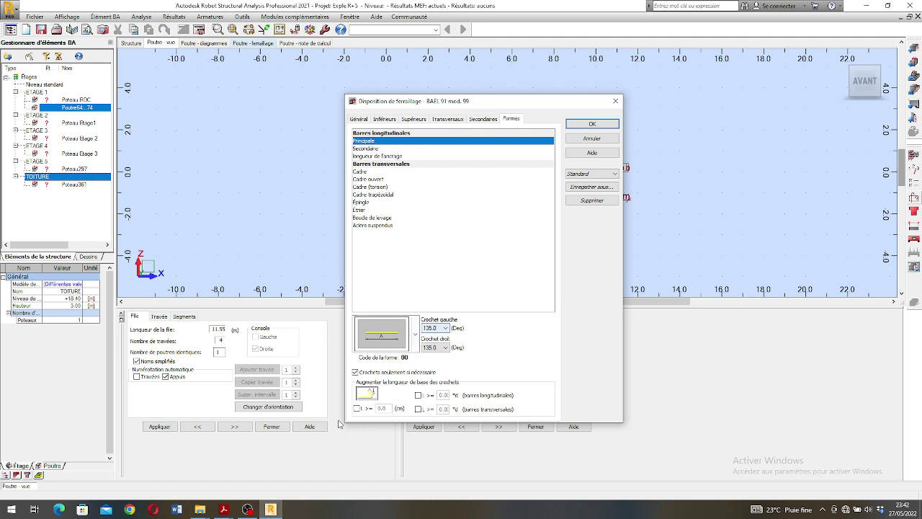
left_click(591, 127)
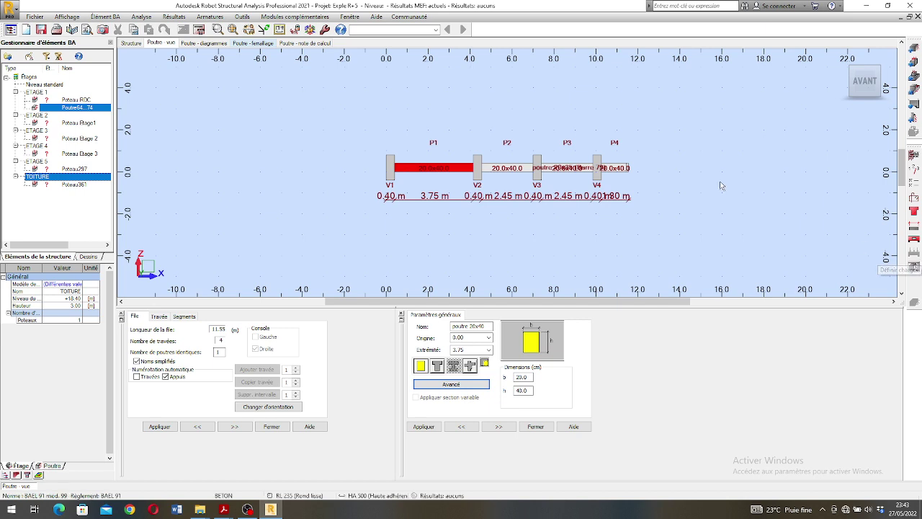
- Run the reinforcement calculation for the first-floor beam
left_click(199, 31)
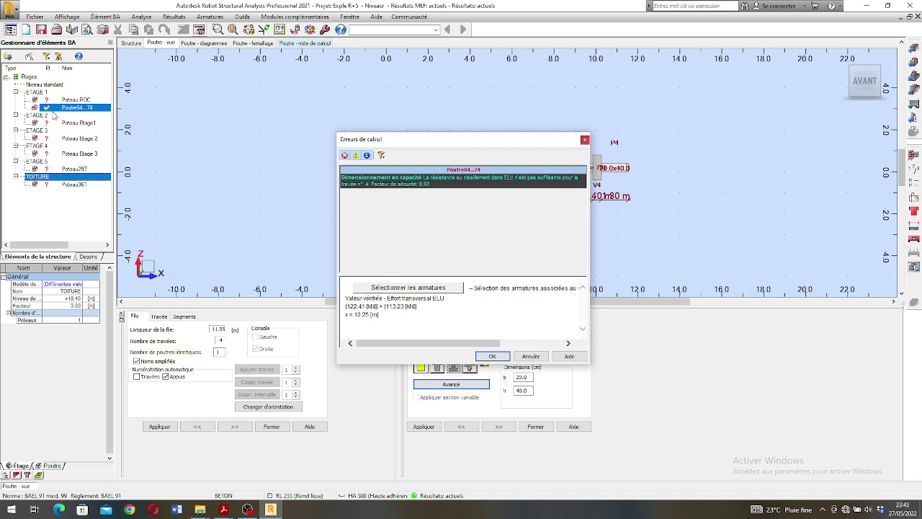
- Review the shear resistance error for span 4, select the reinforcement associated with it, and accept the calculation errors
left_click(418, 181)
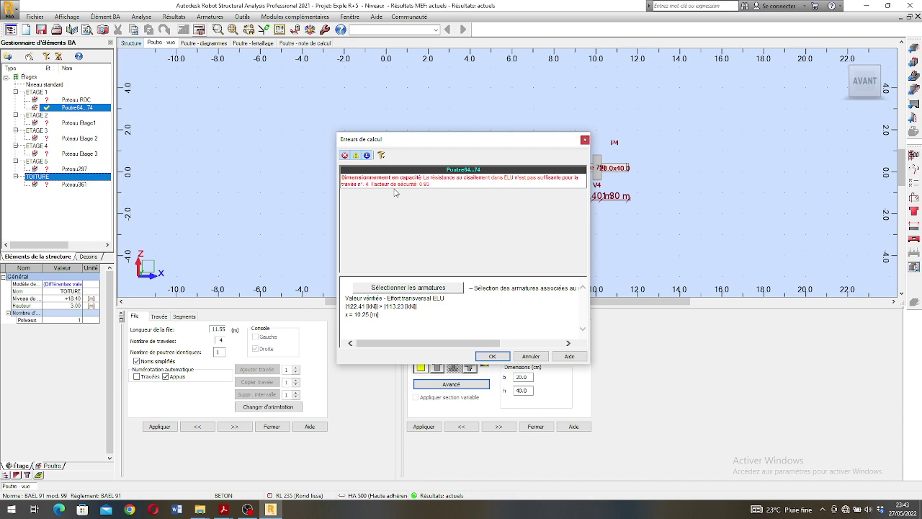
left_click(437, 288)
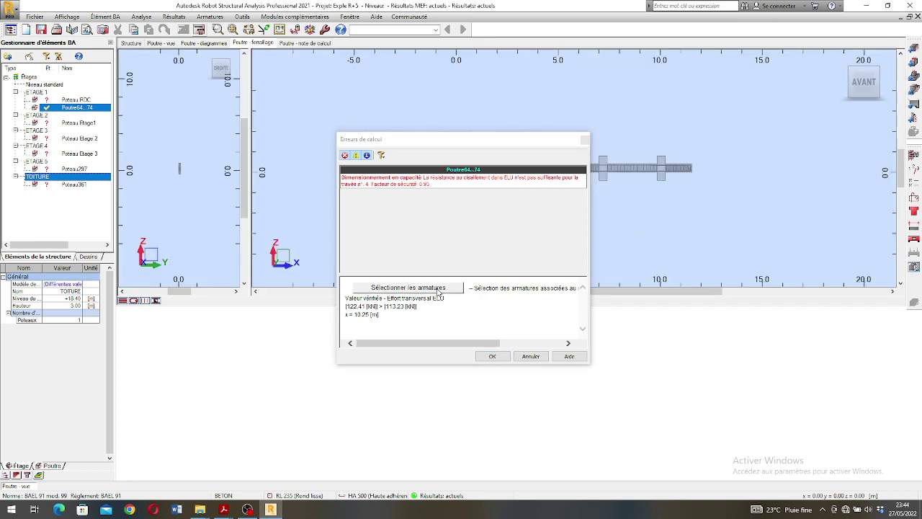
left_click_drag(425, 147, 443, 49)
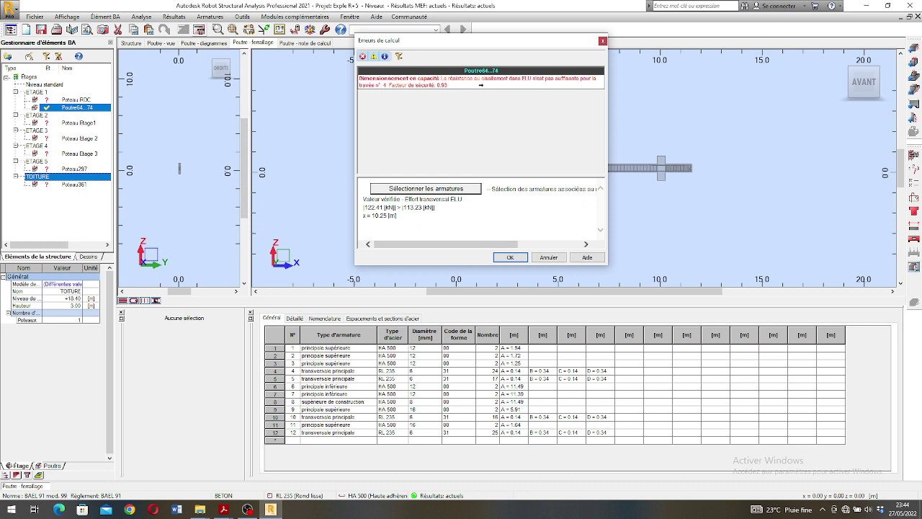
left_click(509, 258)
scroll(686, 181, "up", 3)
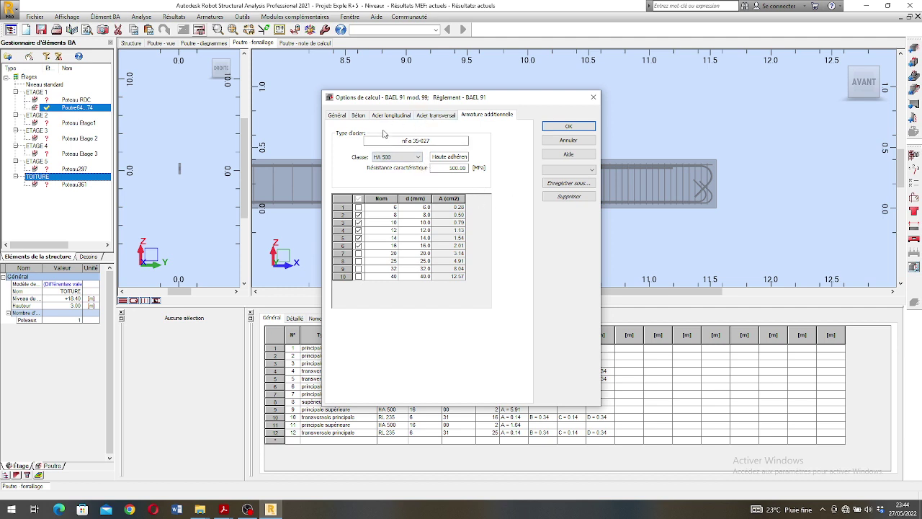
- Add the 8 mm diameter to the allowed transverse steel in the calculation options and recalculate the beam reinforcement
left_click(432, 116)
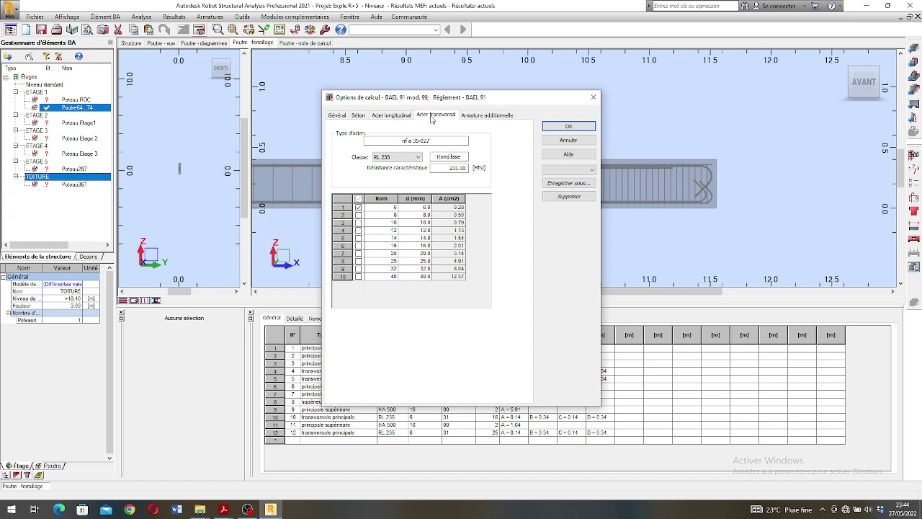
left_click(358, 215)
left_click(568, 127)
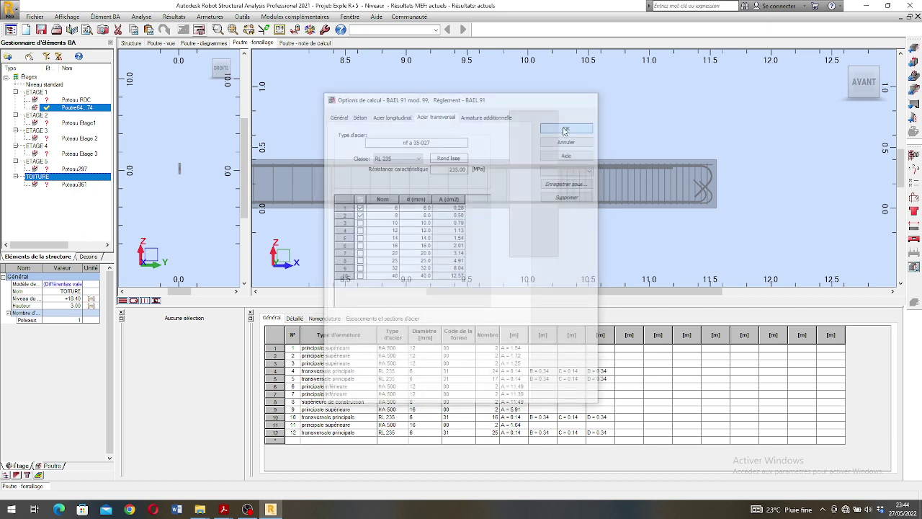
left_click(200, 29)
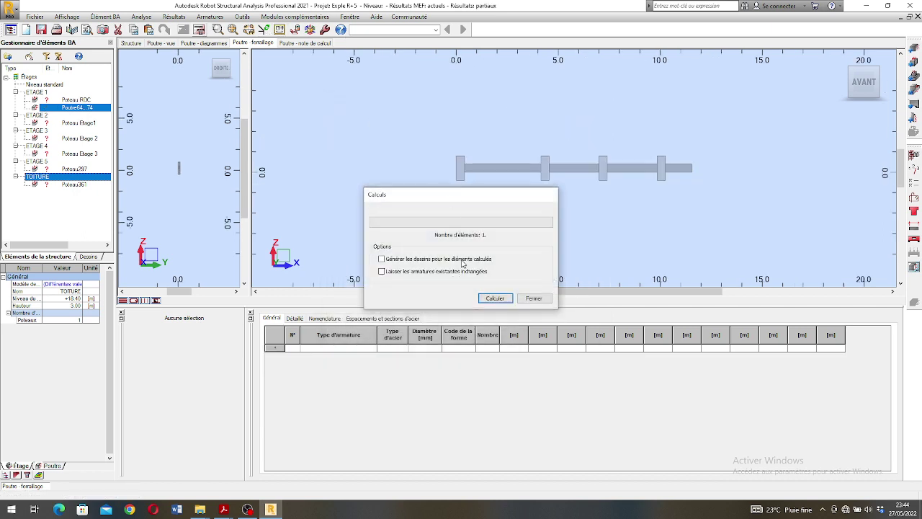
left_click(496, 297)
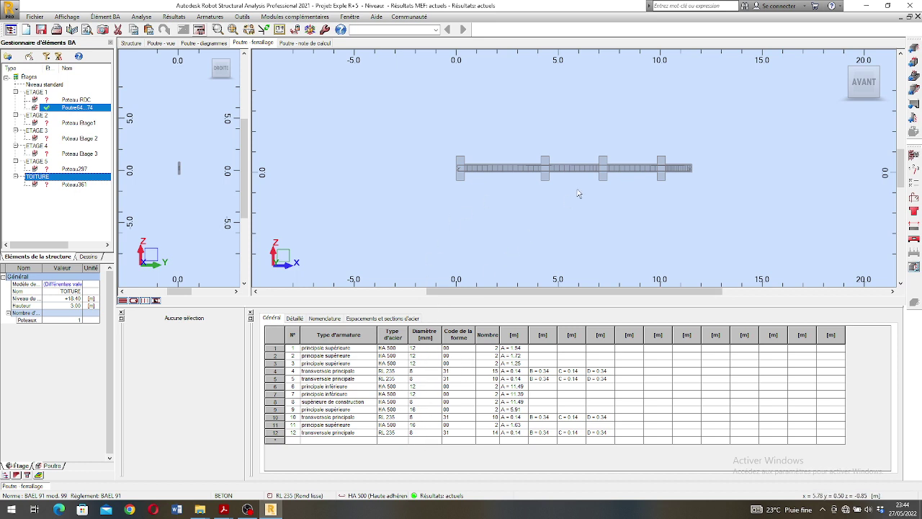
- Examine the recalculated stirrup spacing and longitudinal bars from the cantilever back along all the beam's spans
scroll(627, 184, "up", 5)
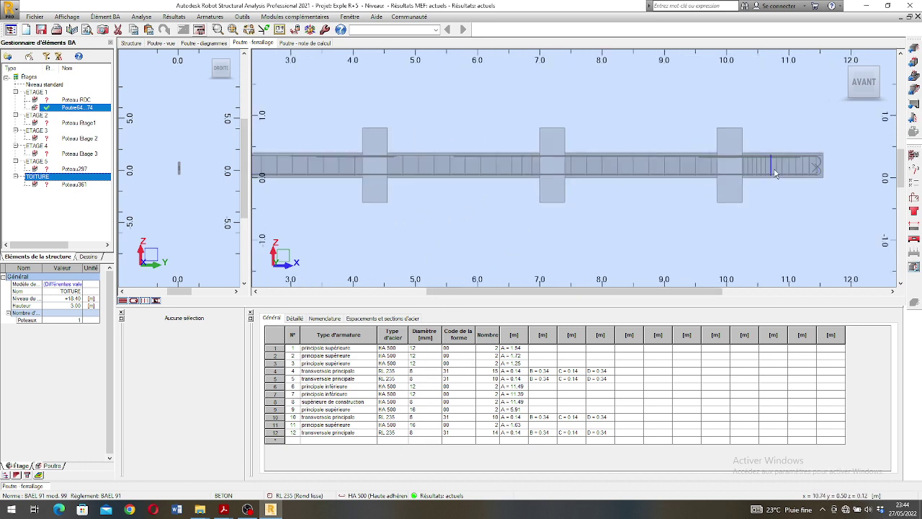
scroll(776, 173, "up", 3)
scroll(714, 154, "down", 2)
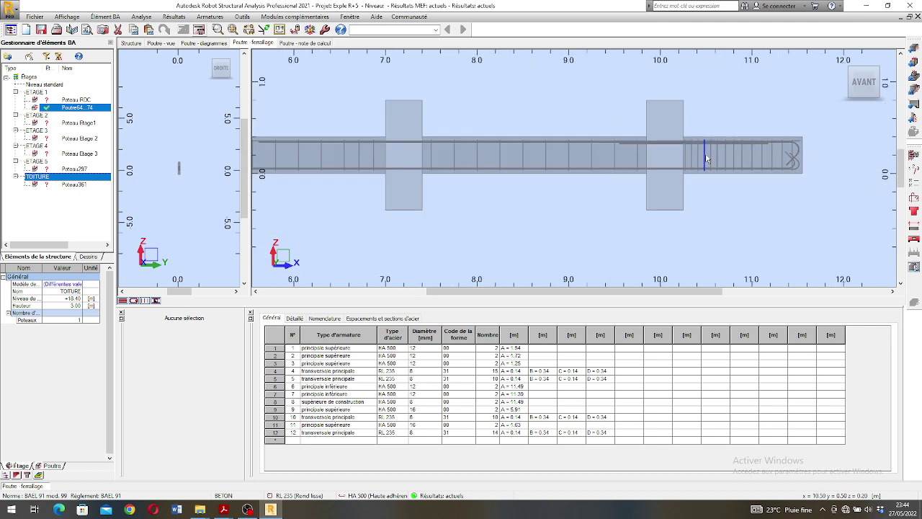
scroll(705, 153, "down", 2)
scroll(634, 157, "down", 2)
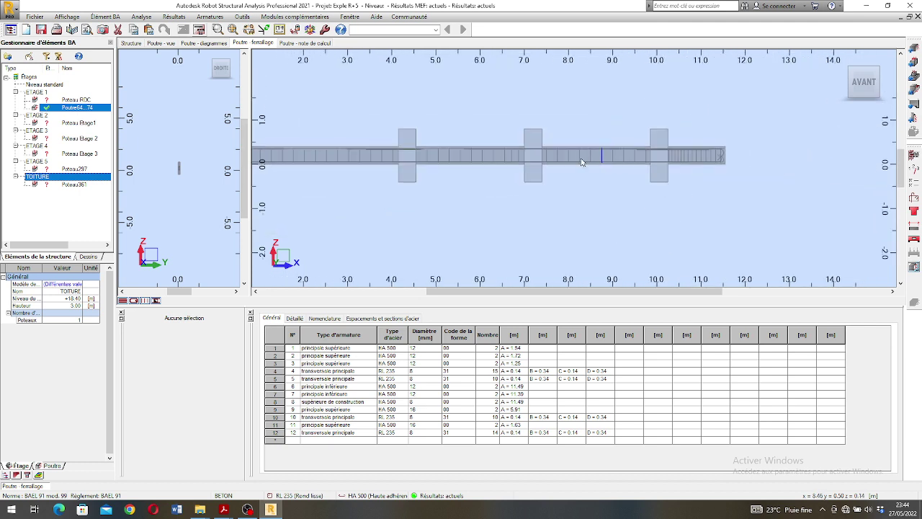
scroll(541, 158, "down", 3)
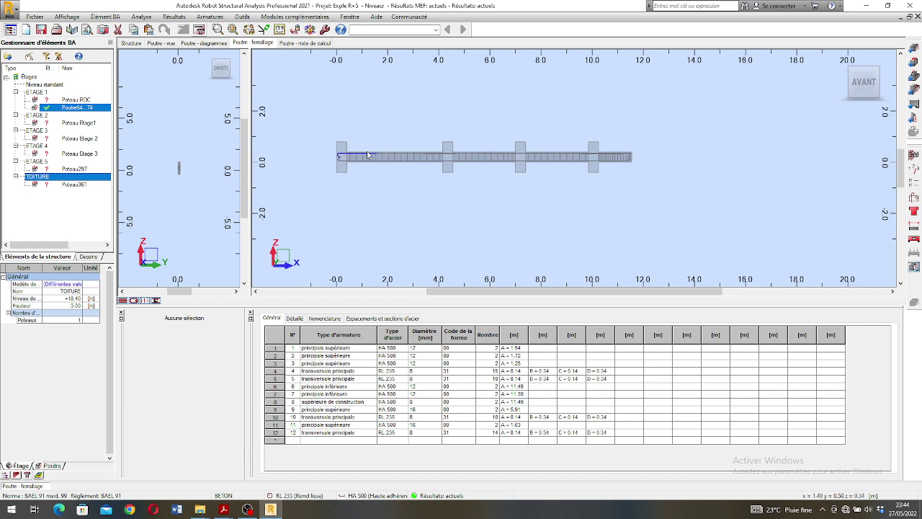
scroll(317, 156, "up", 1)
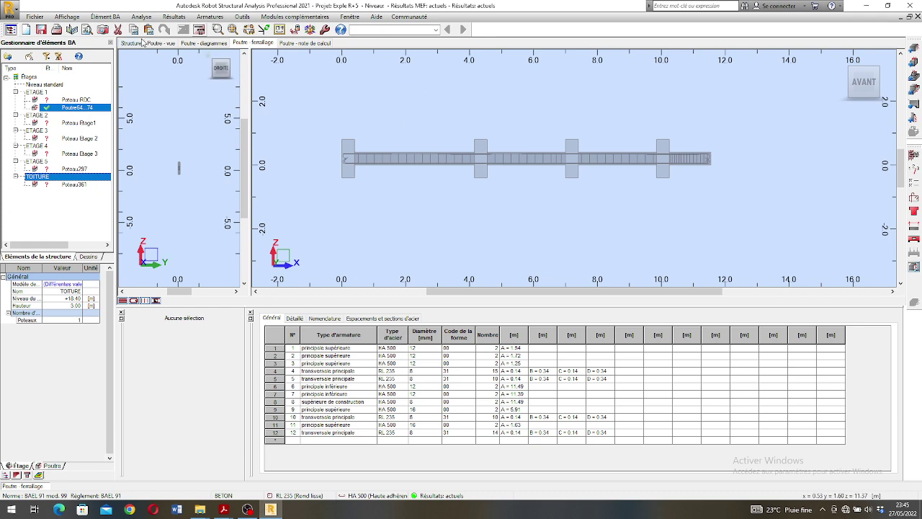
- Examine the beam's ELU bending moment and shear force diagrams across the four spans
left_click(193, 44)
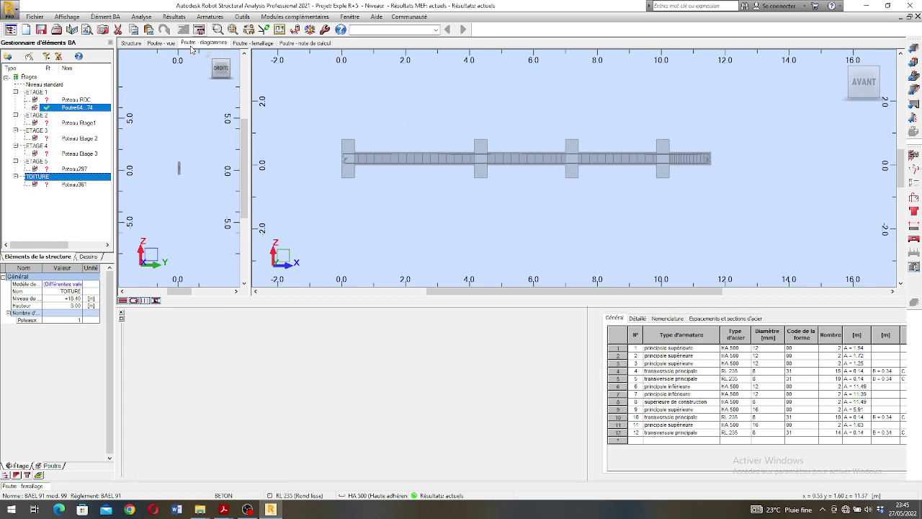
scroll(310, 210, "down", 1)
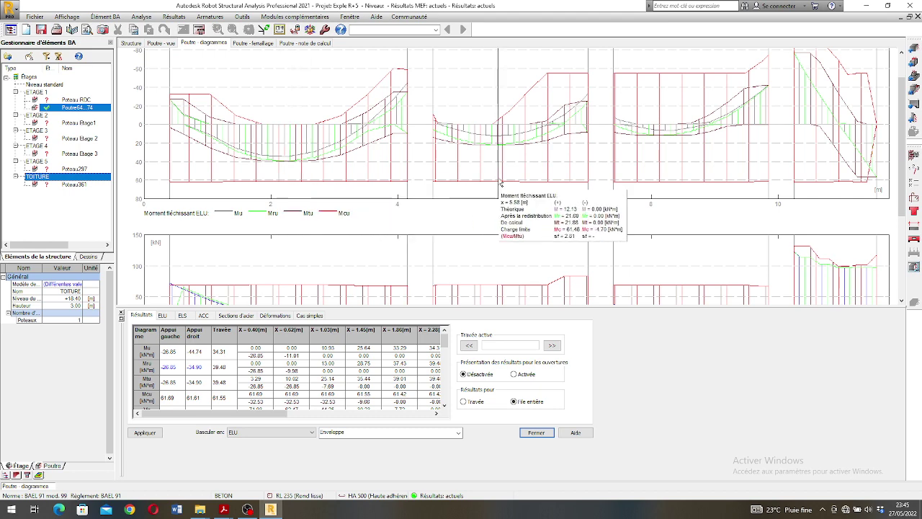
scroll(453, 213, "up", 2)
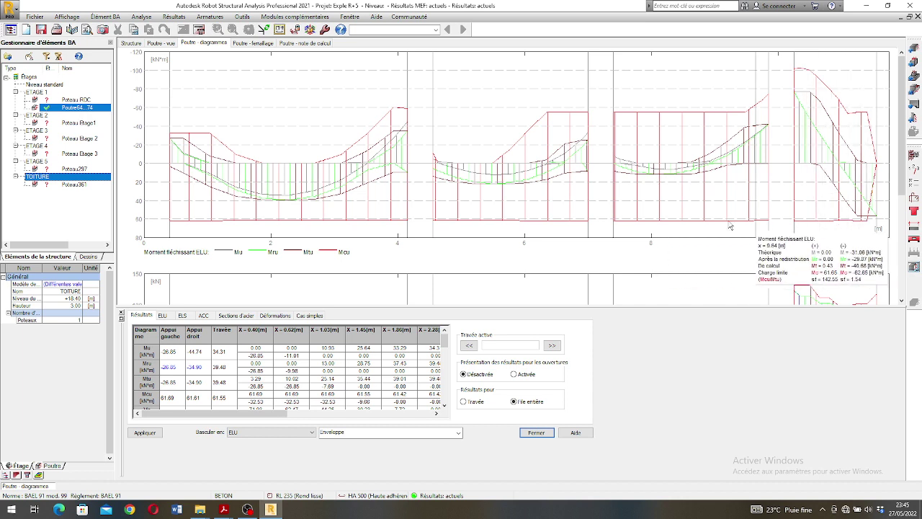
- Inspect the properties of the short straight upper bar and the hooked upper bar at the cantilever in the reinforcement view
left_click(246, 44)
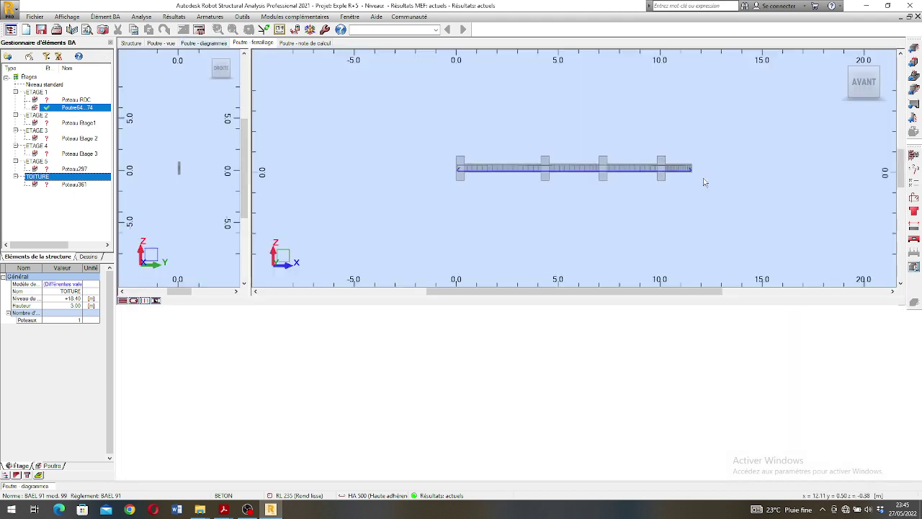
scroll(692, 172, "up", 5)
scroll(644, 163, "up", 1)
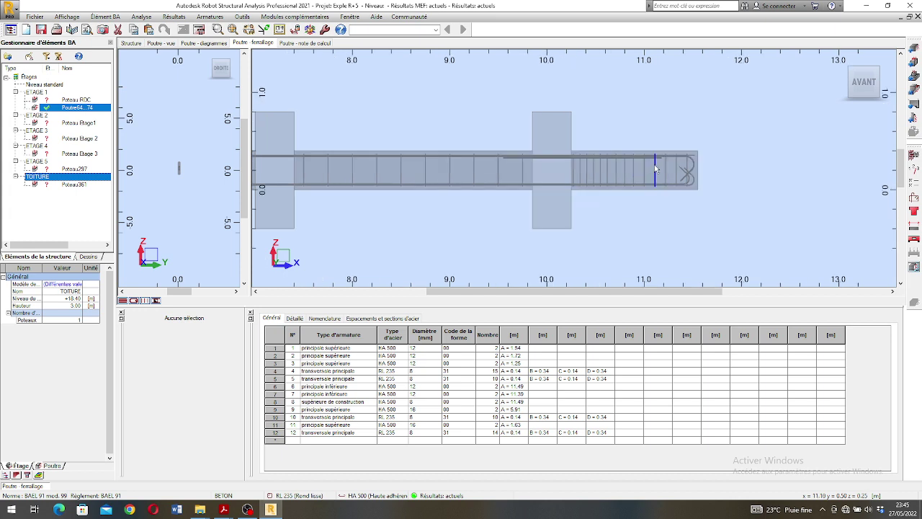
scroll(657, 166, "up", 1)
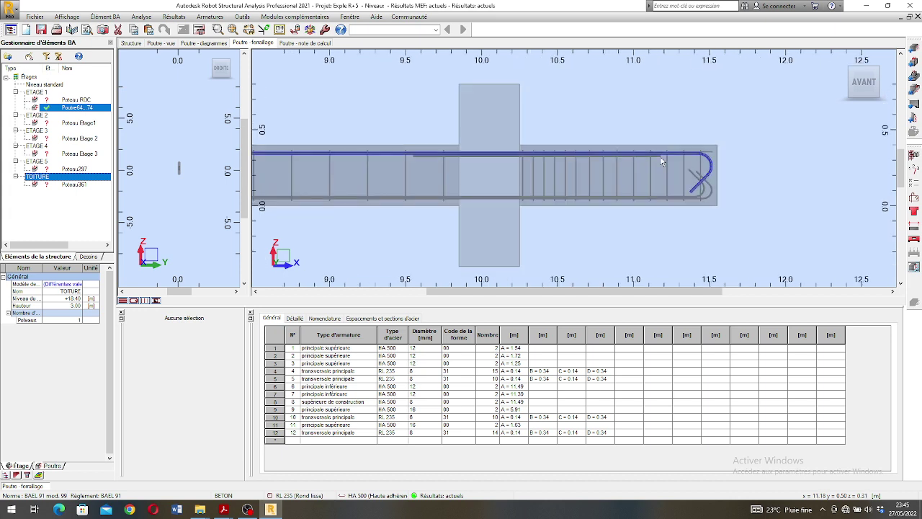
left_click(659, 158)
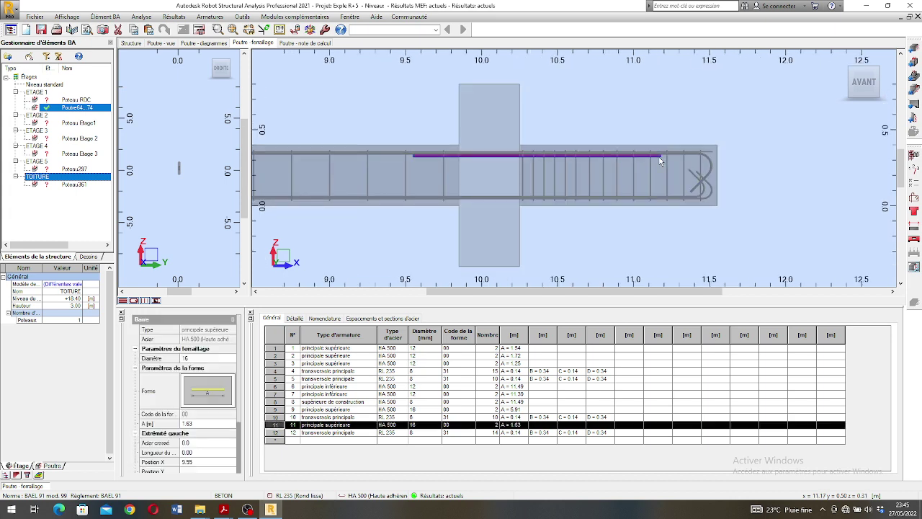
left_click(708, 161)
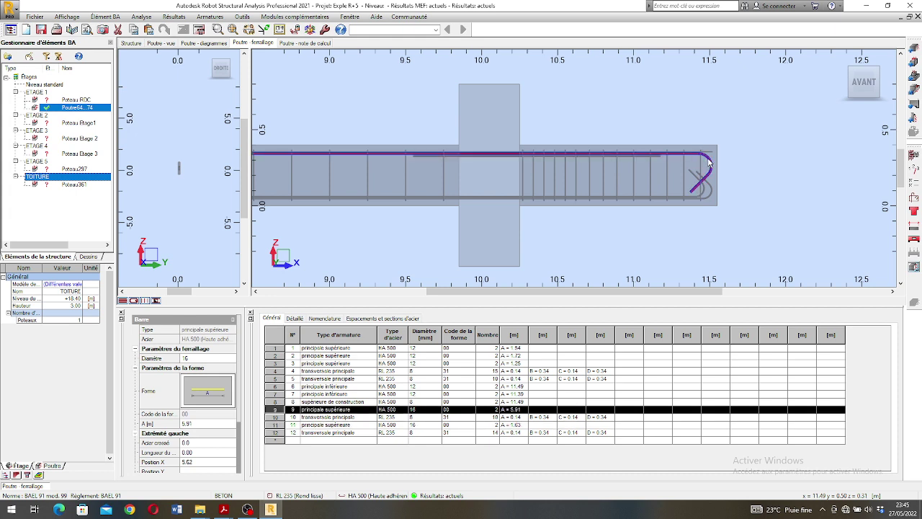
- Examine the stirrup distribution in the cantilever and the reinforcement layout over the beam's full length
scroll(616, 173, "down", 3)
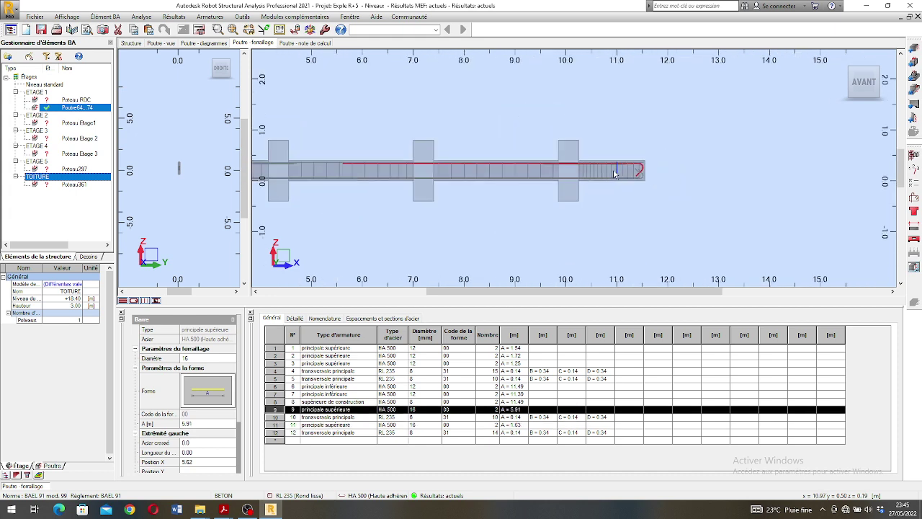
scroll(552, 165, "up", 3)
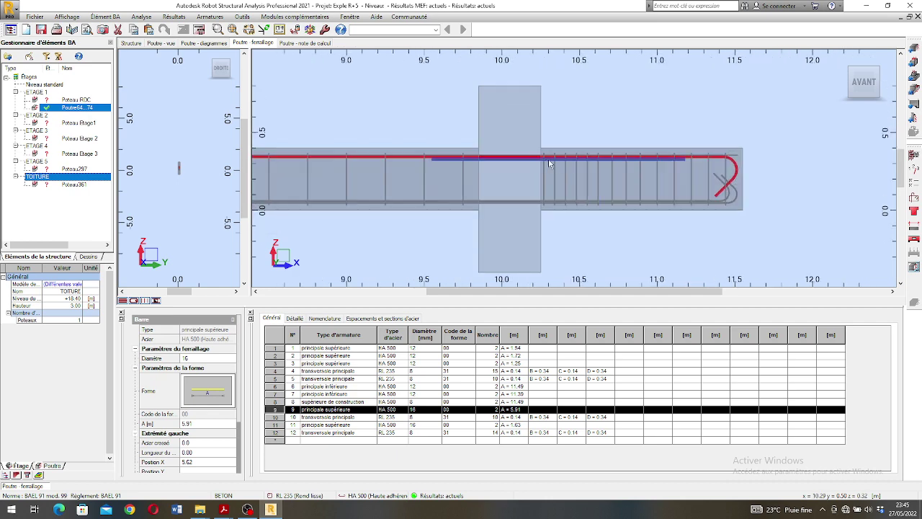
scroll(623, 170, "up", 2)
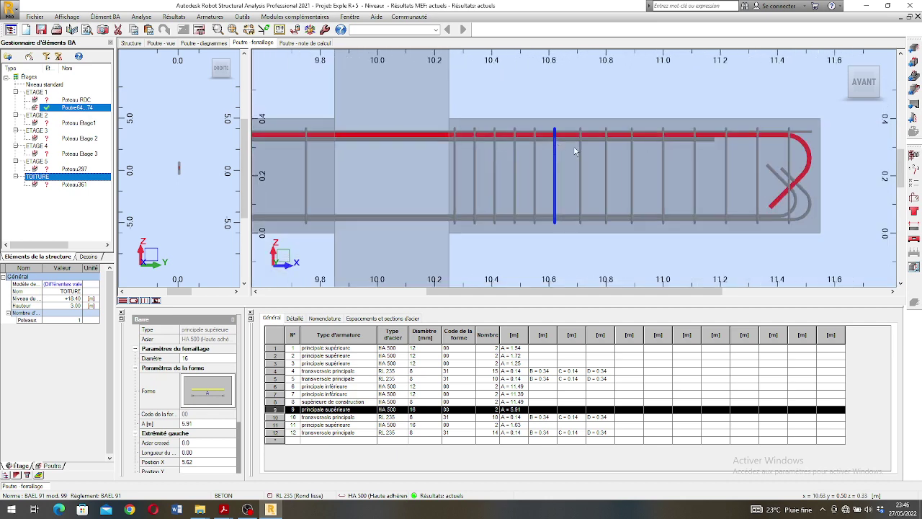
scroll(575, 151, "down", 5)
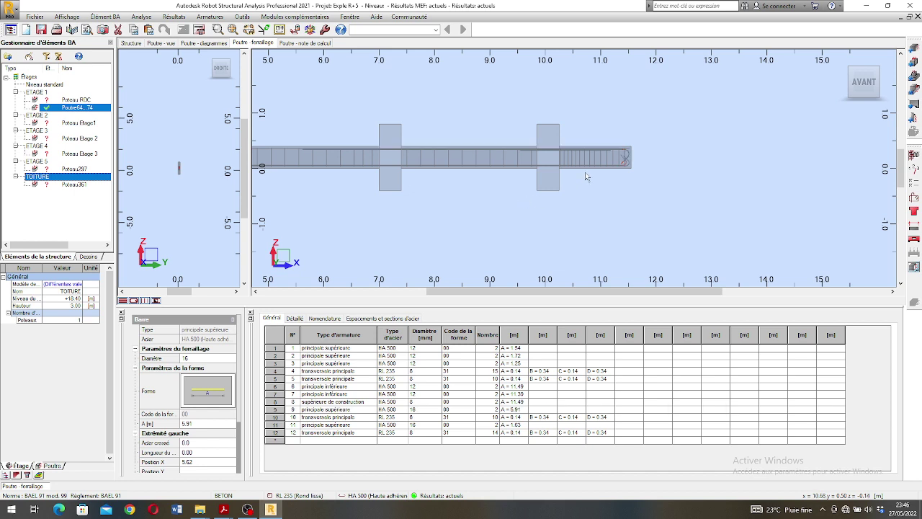
scroll(603, 153, "down", 4)
left_click(324, 133)
scroll(322, 135, "up", 3)
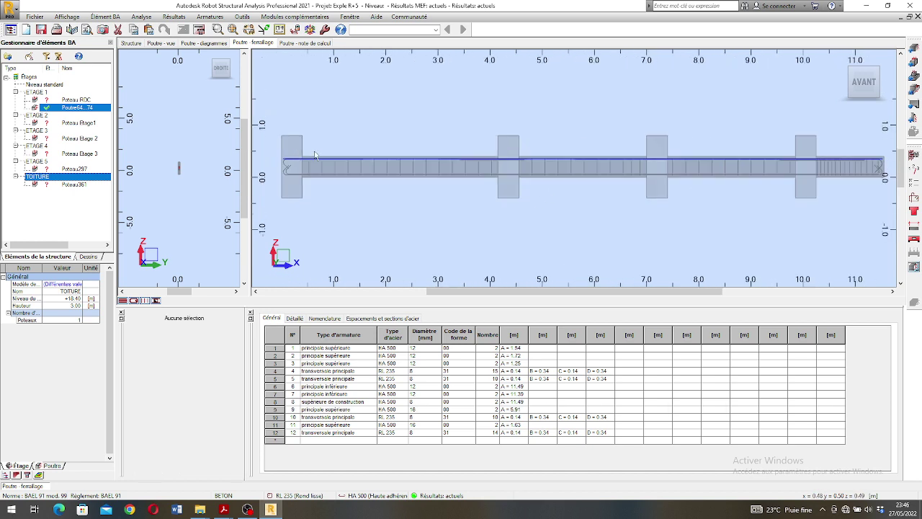
scroll(315, 155, "down", 2)
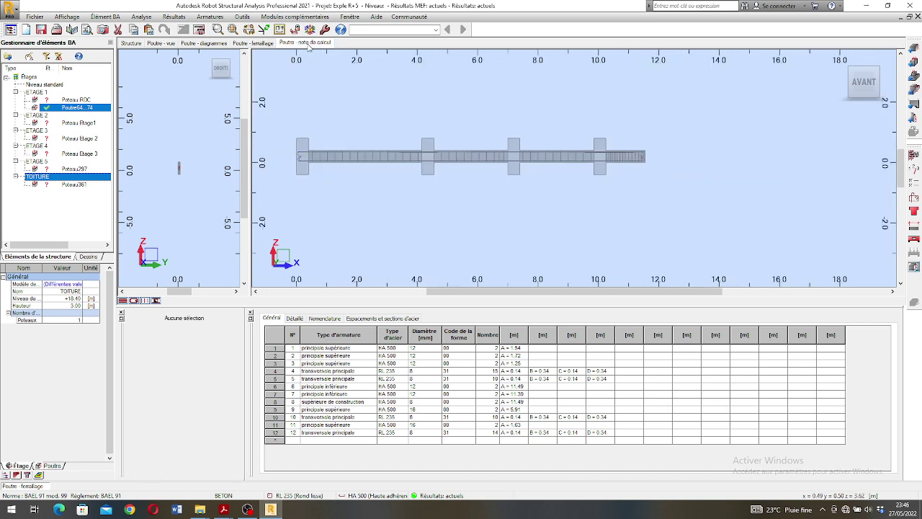
- Open the beam's calculation note and read its materials, span geometry, incoming beams and calculation hypotheses
left_click(308, 44)
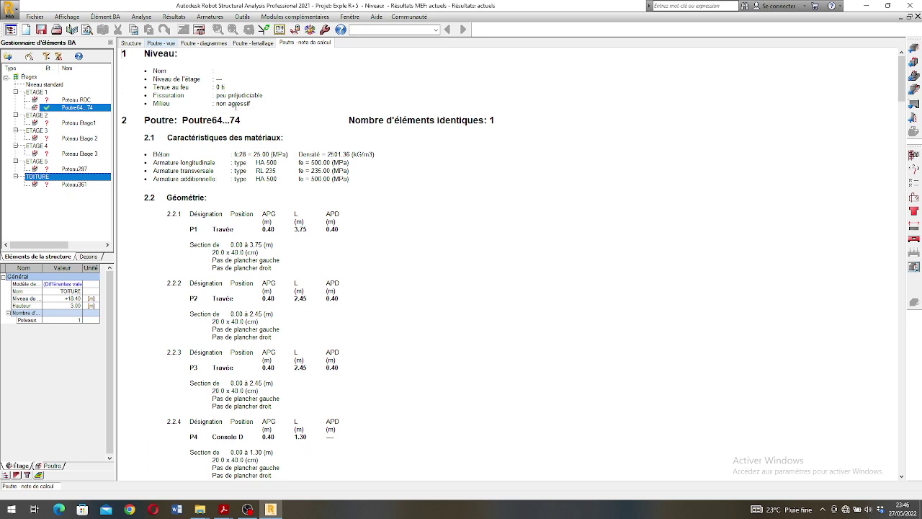
scroll(237, 80, "down", 2)
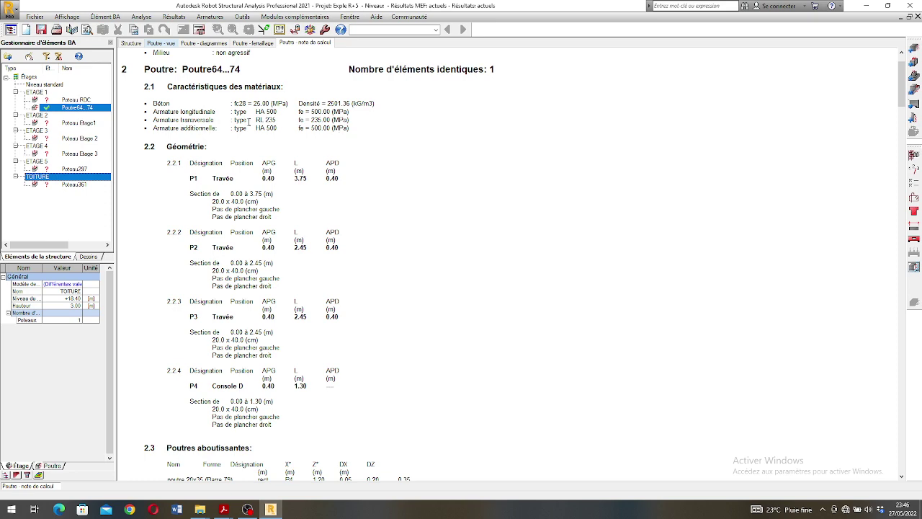
scroll(277, 120, "down", 2)
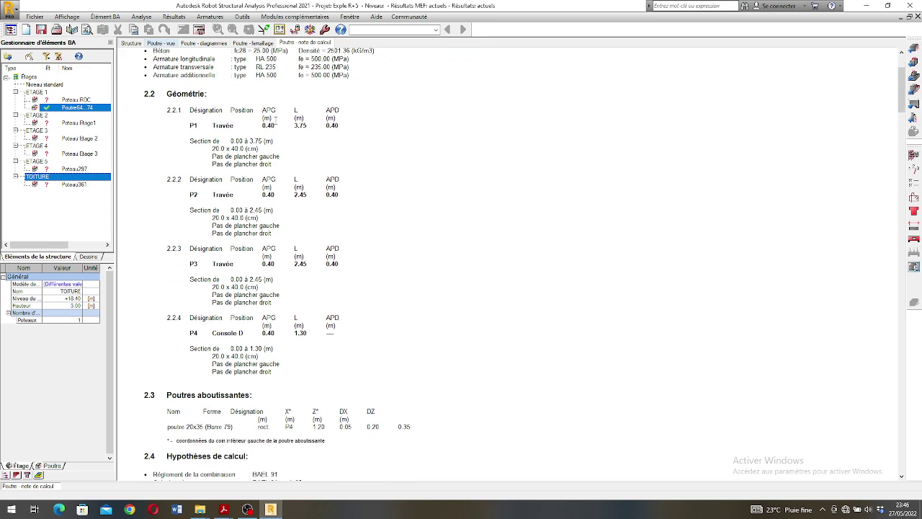
scroll(278, 112, "up", 2)
scroll(278, 108, "down", 5)
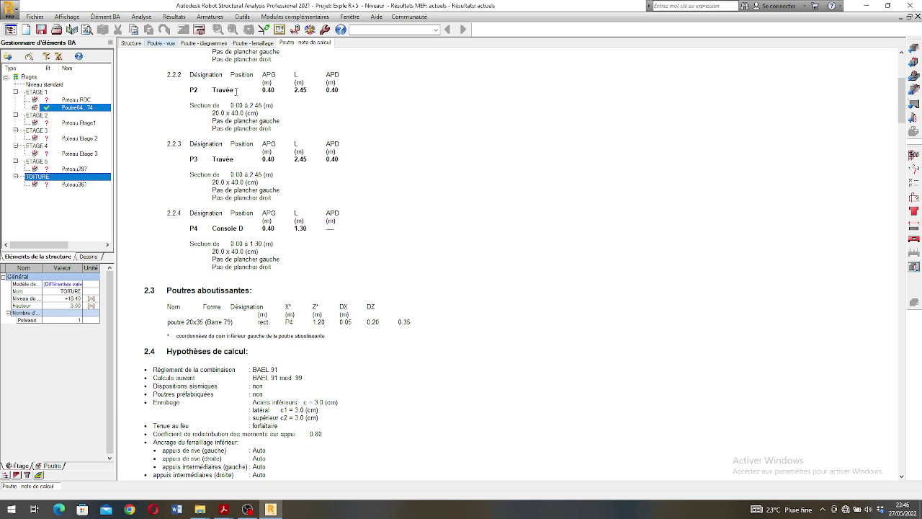
scroll(236, 92, "down", 6)
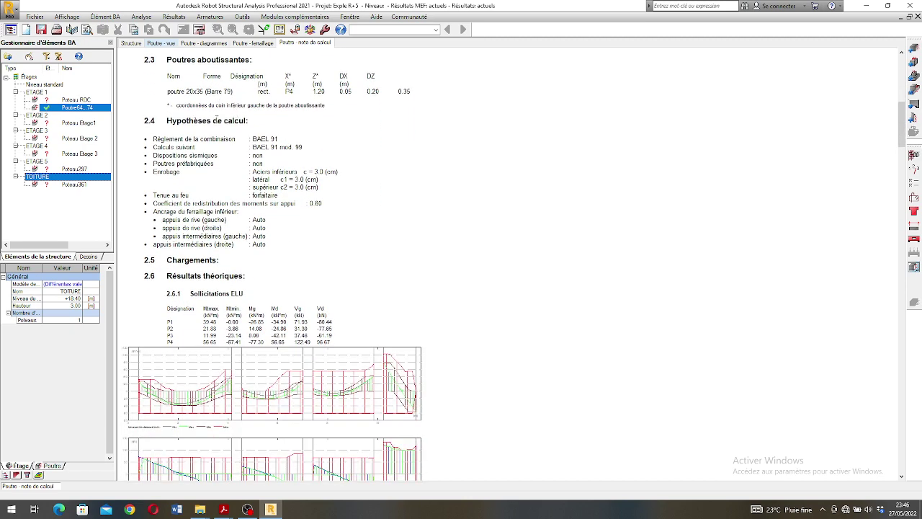
scroll(198, 203, "down", 3)
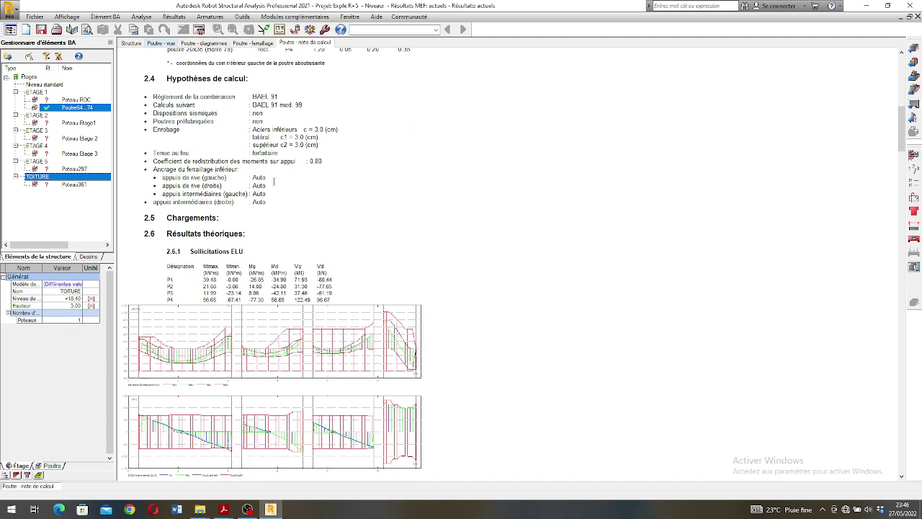
- Review the note's theoretical results: ELU and ELS forces, theoretical steel areas, deflections and compressed strut stresses
scroll(198, 204, "down", 6)
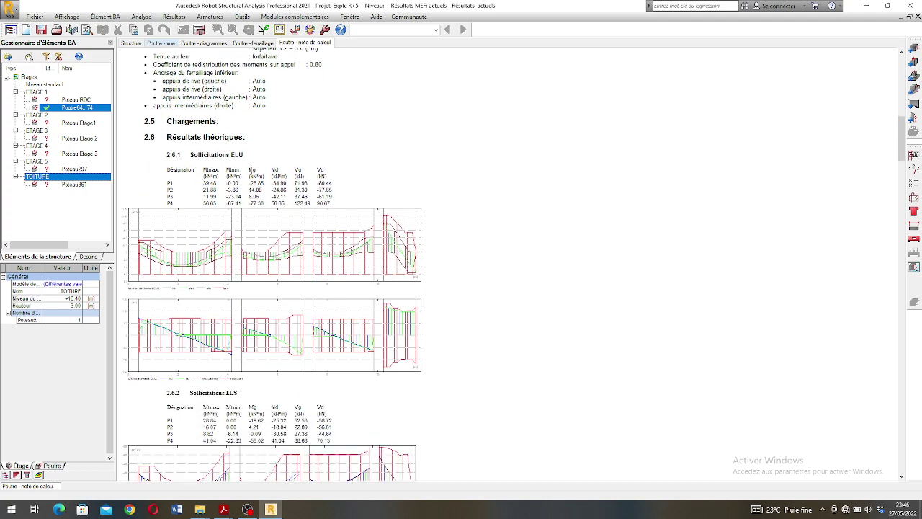
scroll(235, 167, "down", 15)
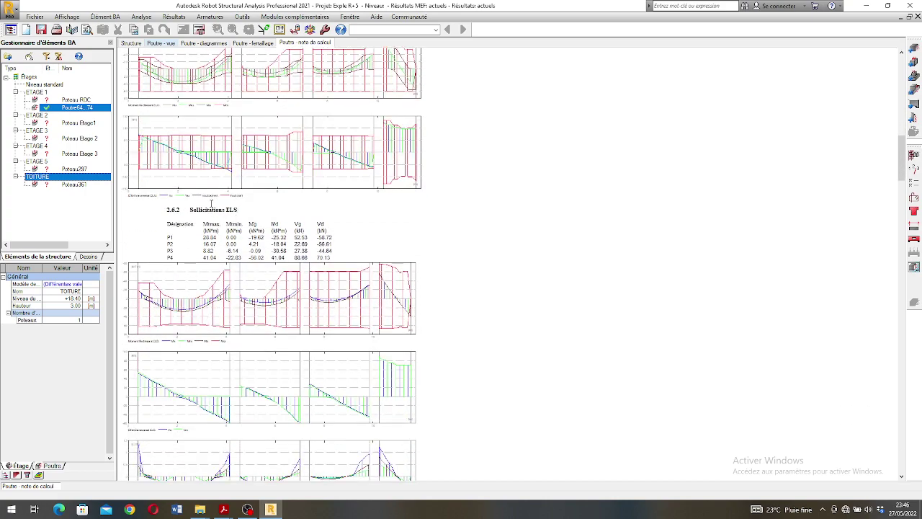
scroll(257, 146, "down", 1)
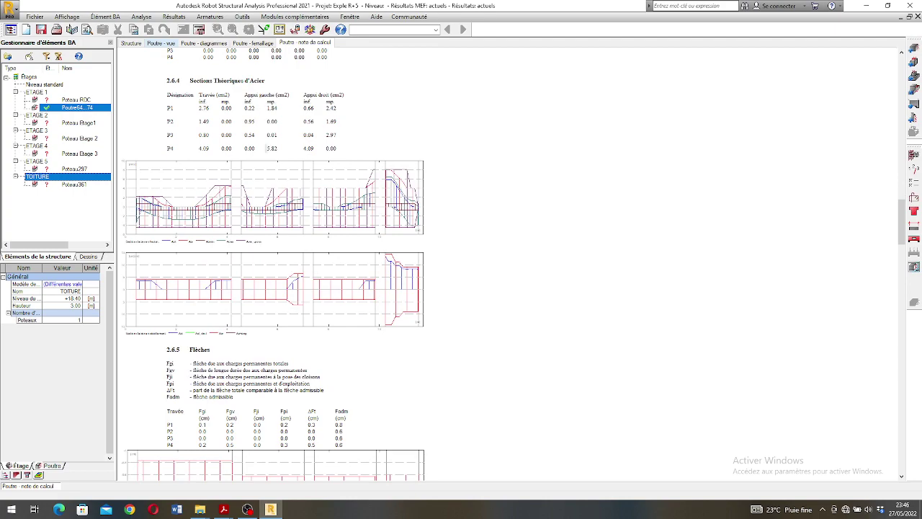
scroll(267, 147, "down", 12)
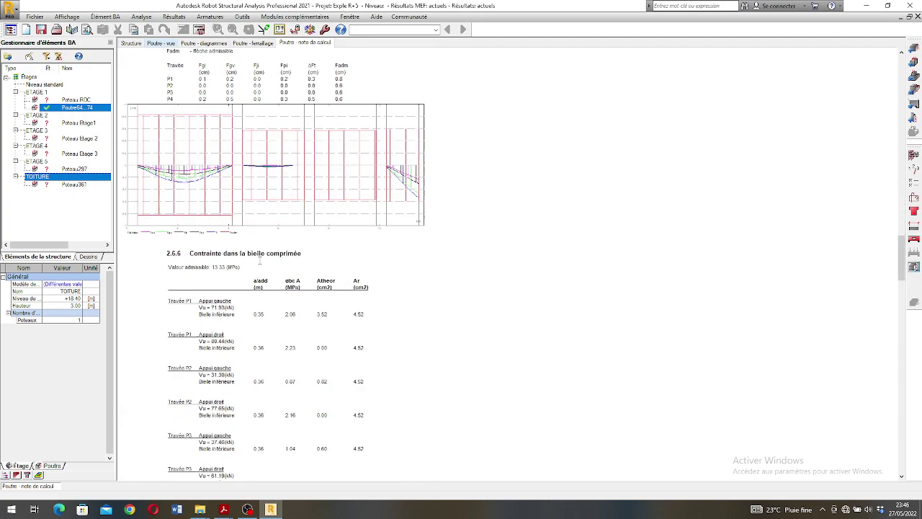
scroll(260, 261, "down", 3)
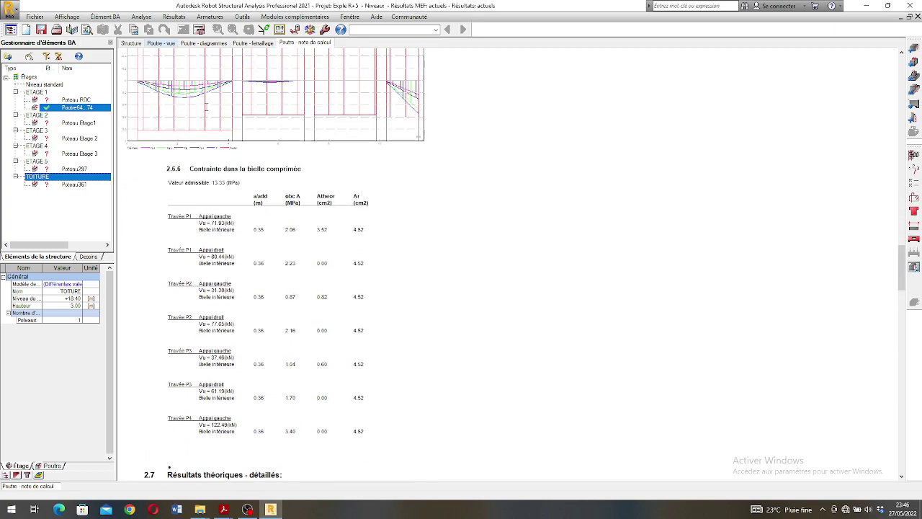
scroll(205, 107, "up", 1)
- Examine the detailed theoretical result tables of the calculation note span by span
scroll(206, 108, "down", 16)
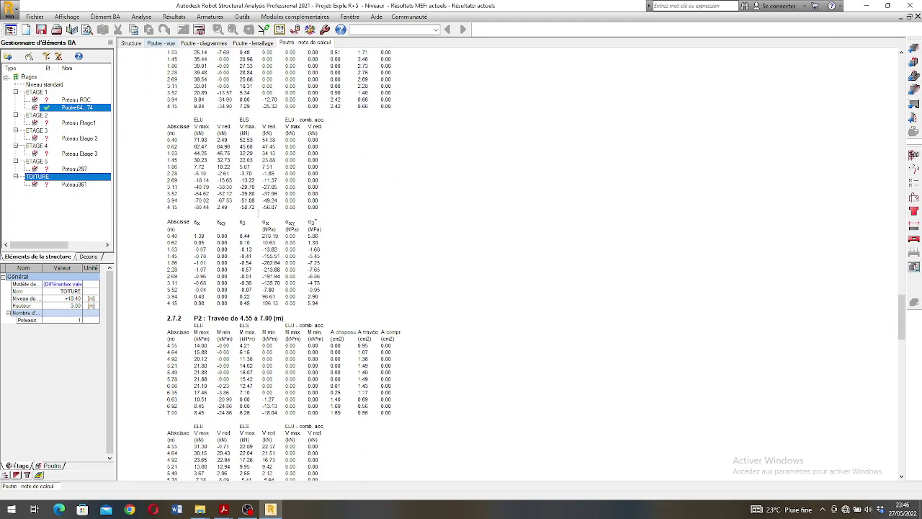
scroll(526, 269, "up", 5)
scroll(525, 269, "down", 17)
scroll(525, 269, "down", 20)
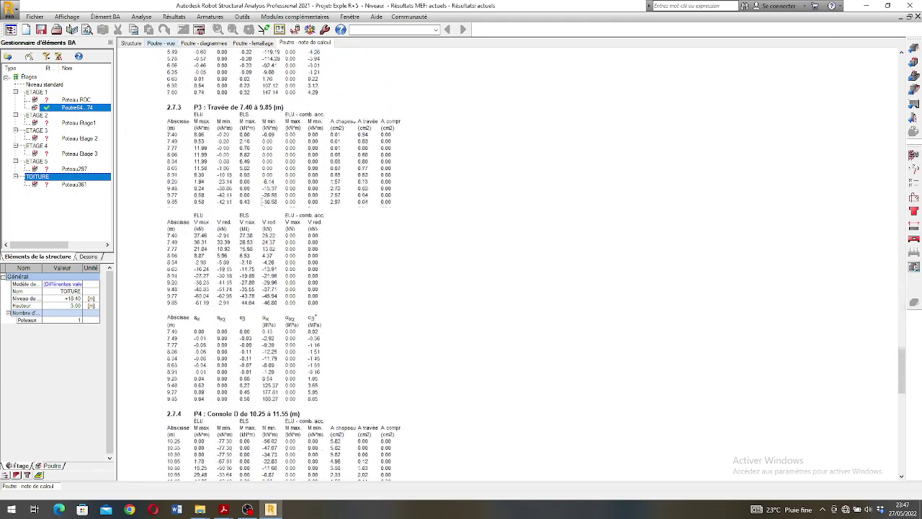
- Examine the reinforcement listed for each span and the concrete and steel quantities, then return to the start of the calculation note
scroll(194, 99, "down", 4)
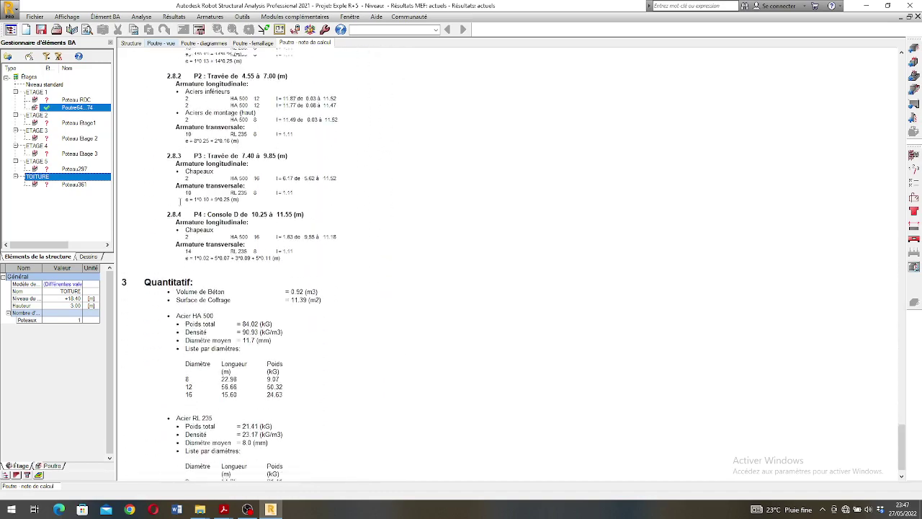
scroll(194, 100, "up", 4)
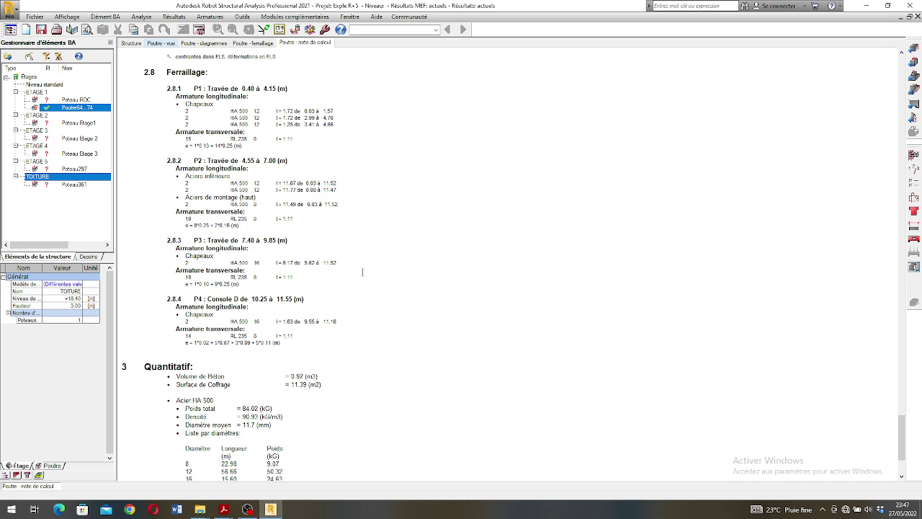
scroll(353, 254, "down", 3)
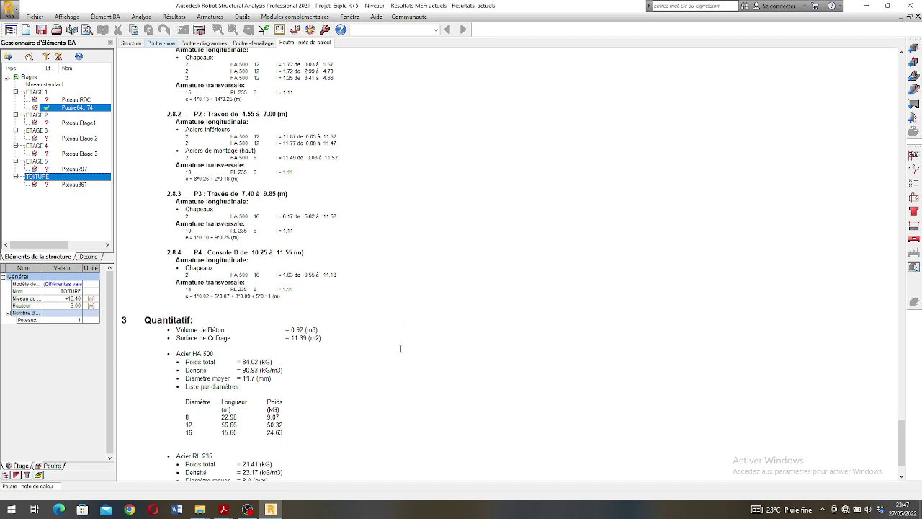
scroll(317, 353, "down", 1)
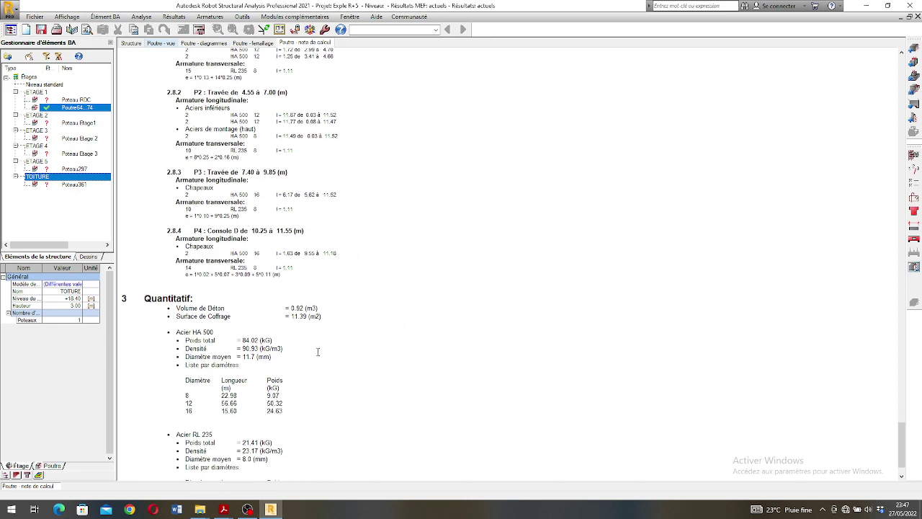
scroll(274, 374, "down", 2)
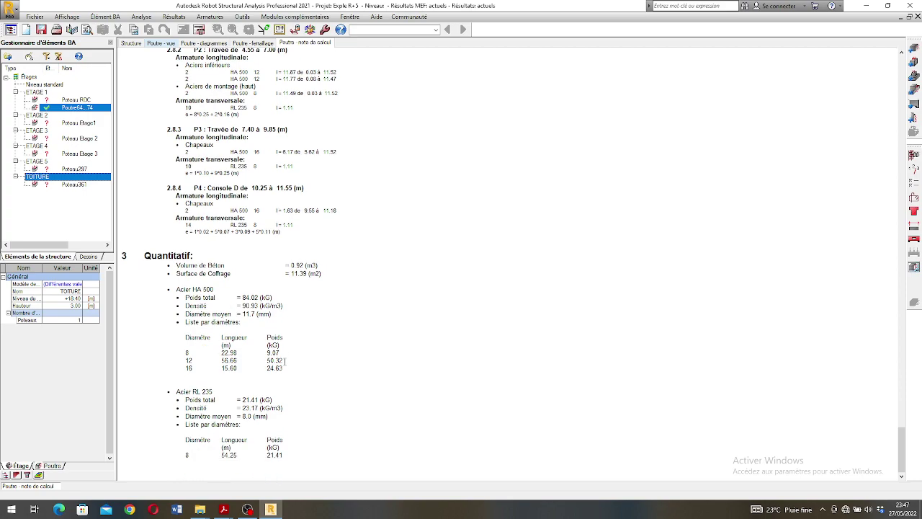
scroll(268, 339, "up", 9)
scroll(263, 308, "up", 20)
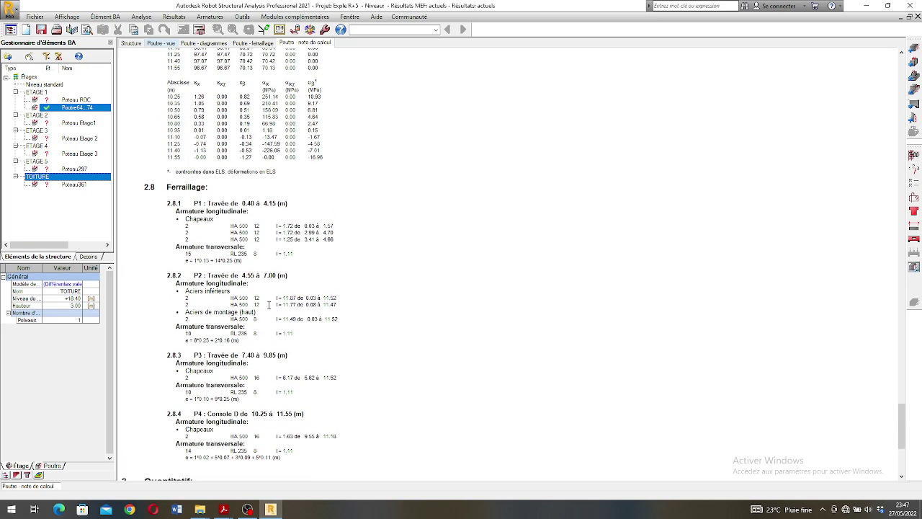
scroll(277, 294, "up", 20)
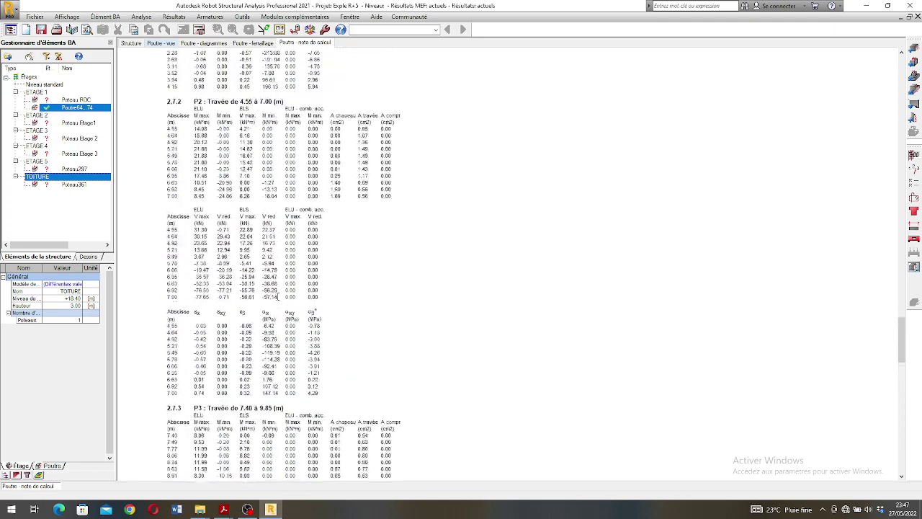
scroll(273, 267, "up", 20)
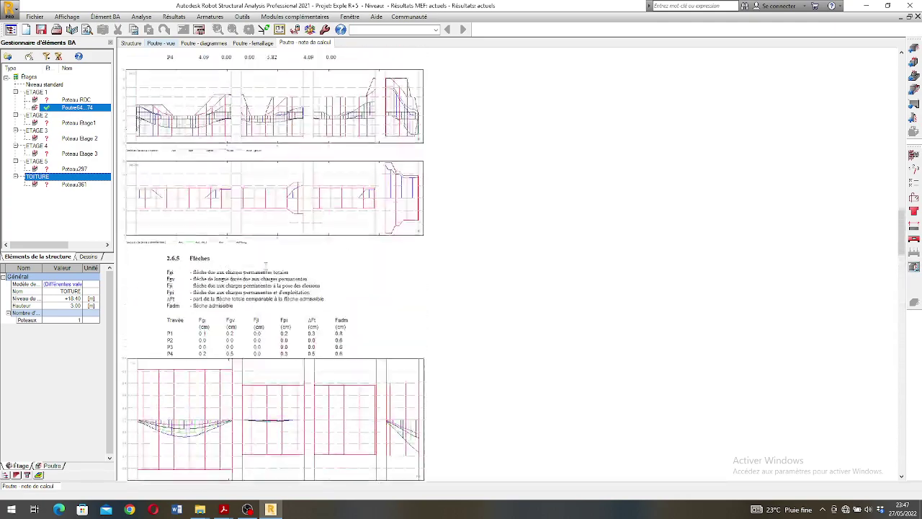
scroll(274, 257, "up", 5)
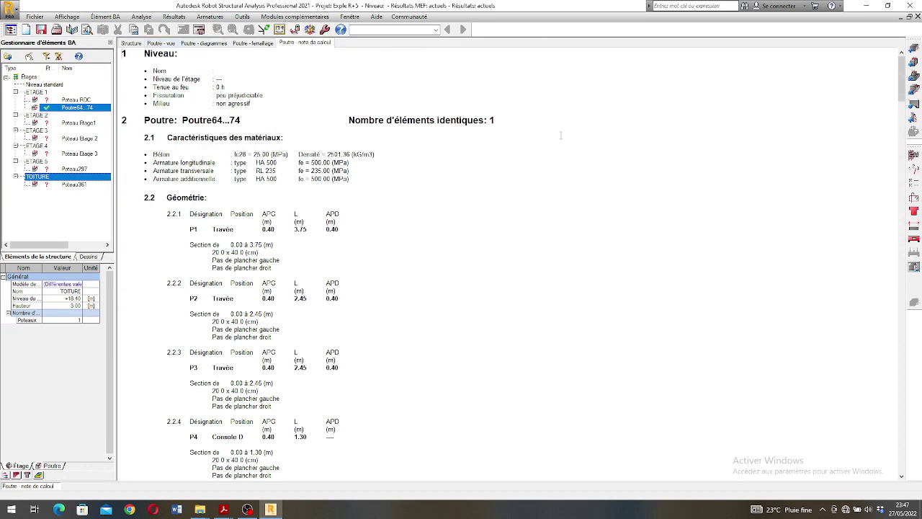
- Display the beam's execution drawings, examine the sheet for span P1 and return to the beam's reinforcement module
left_click(914, 268)
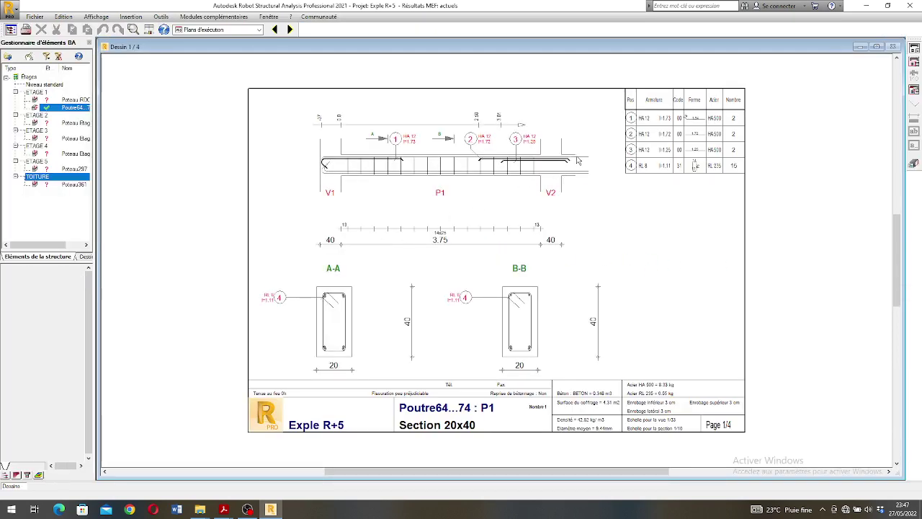
scroll(541, 157, "up", 2)
scroll(393, 159, "down", 2)
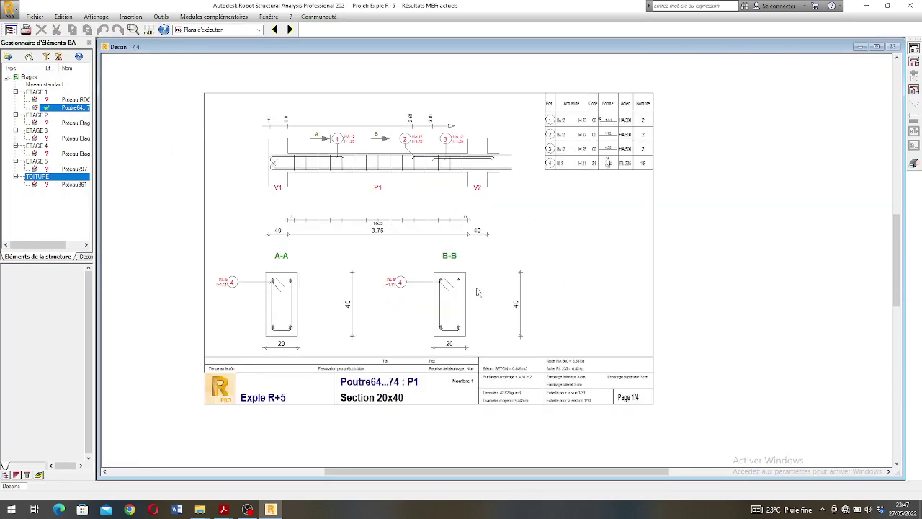
scroll(381, 147, "up", 2)
scroll(438, 172, "down", 2)
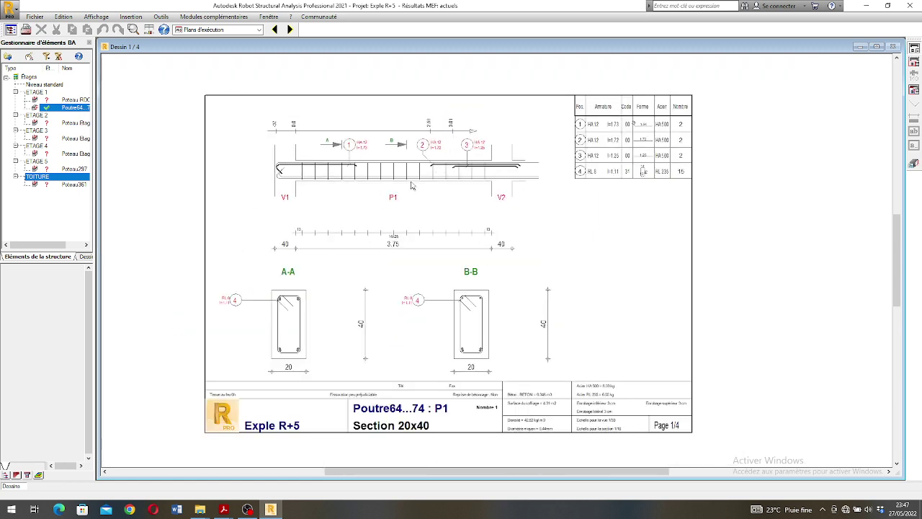
left_click(915, 164)
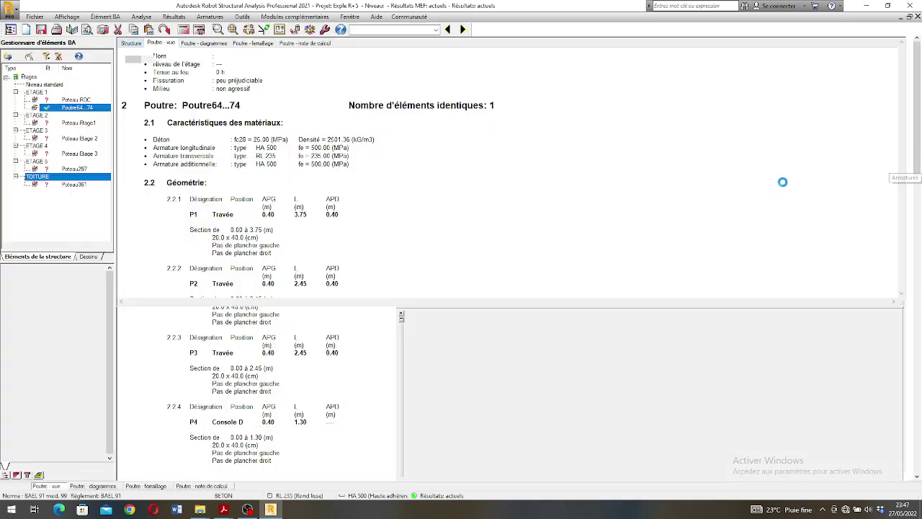
- Choose bmbae10.plo as the beam template in the drawing parameters
left_click(141, 16)
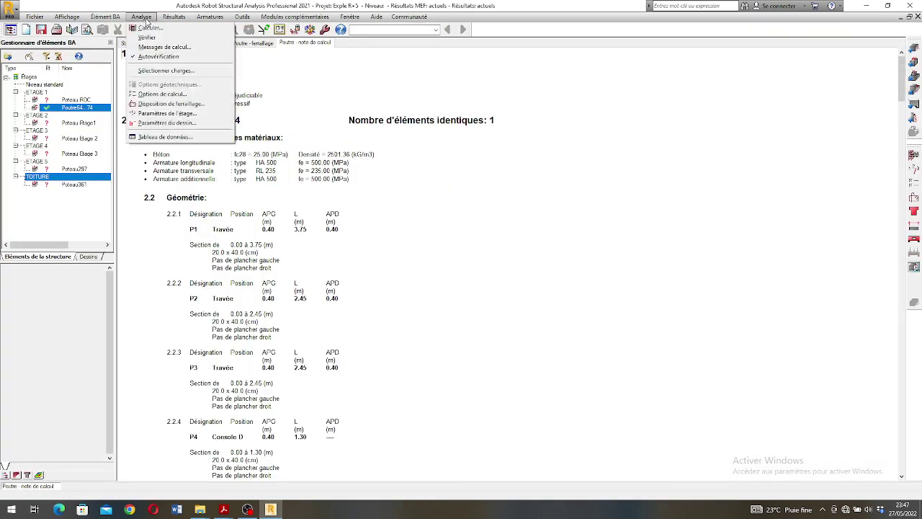
left_click(167, 123)
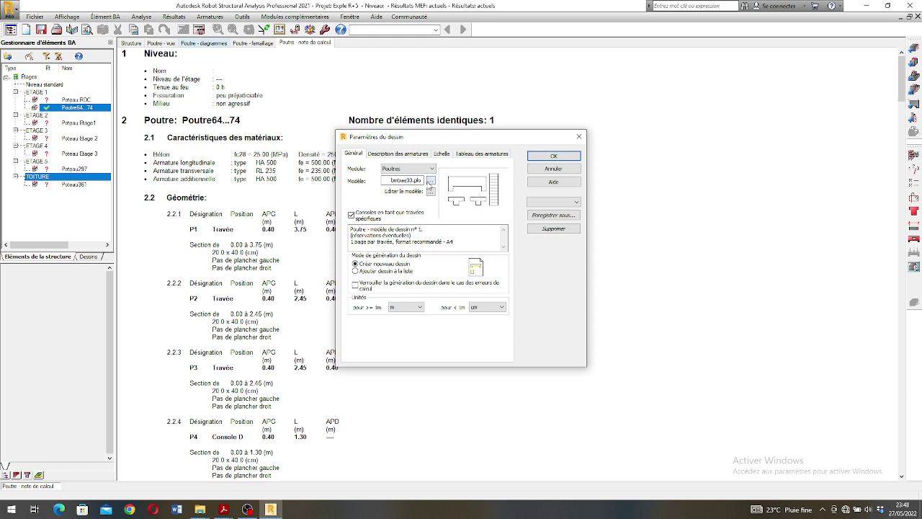
left_click(430, 181)
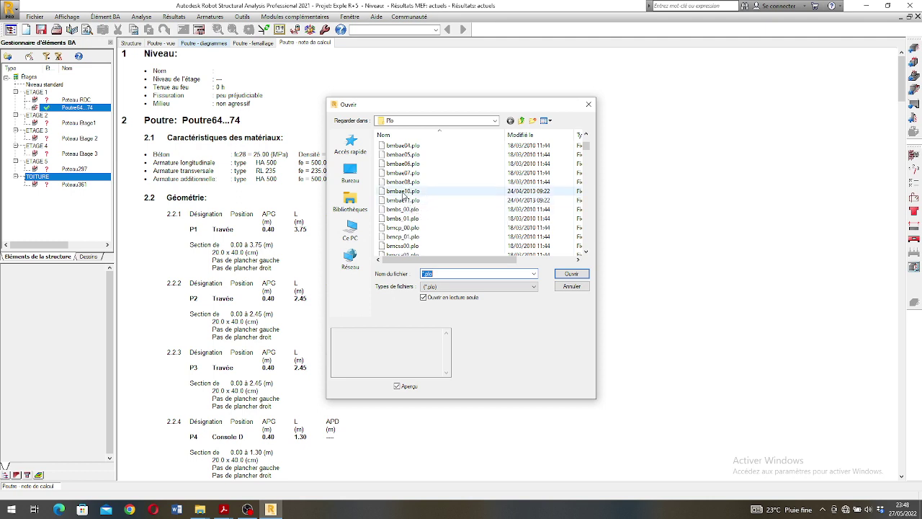
left_click(401, 191)
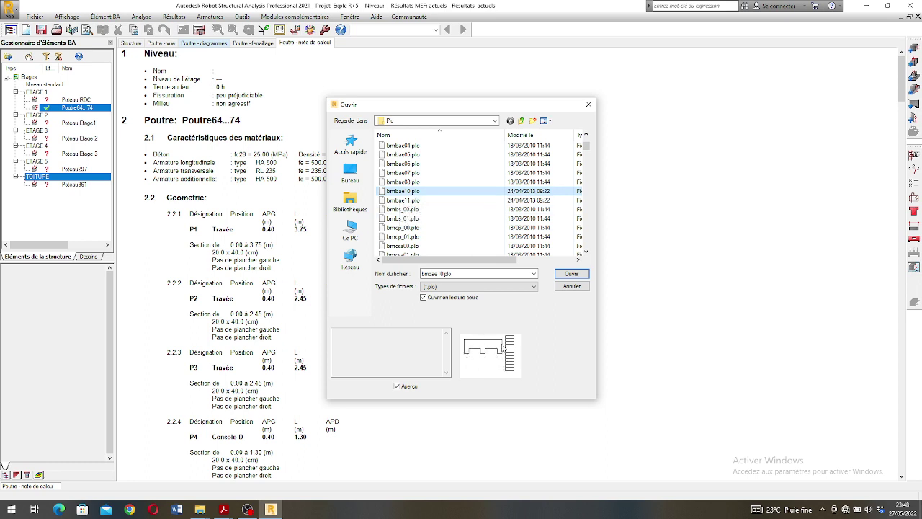
left_click(571, 274)
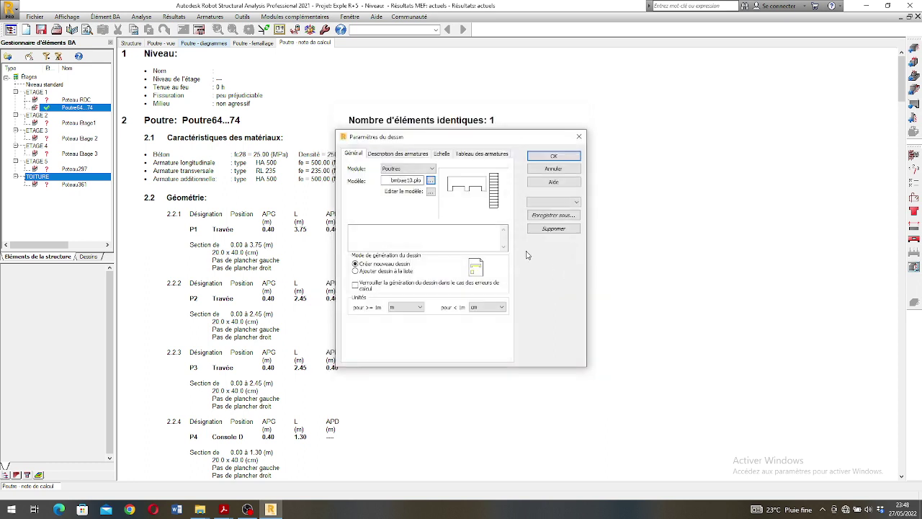
- Enable the description of longitudinal bars in the sections, check the reinforcement table options and apply the drawing parameters
left_click(394, 155)
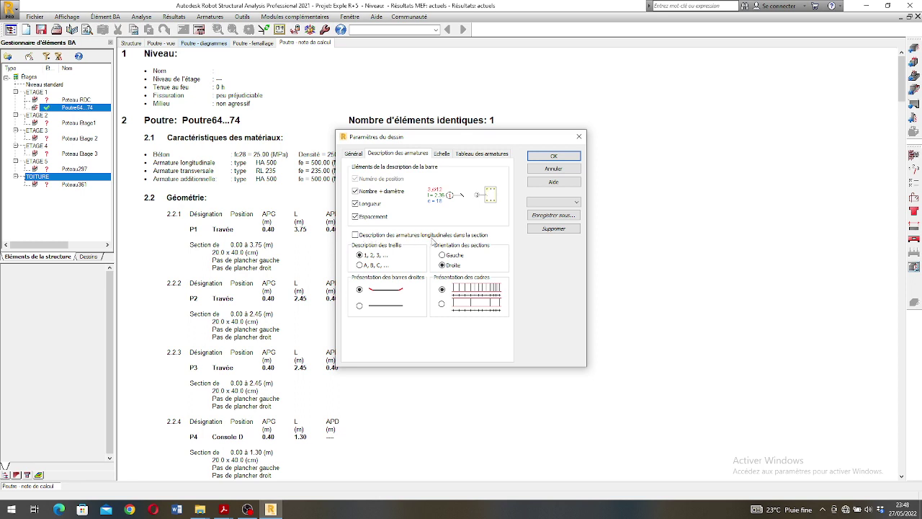
left_click(357, 236)
left_click(471, 154)
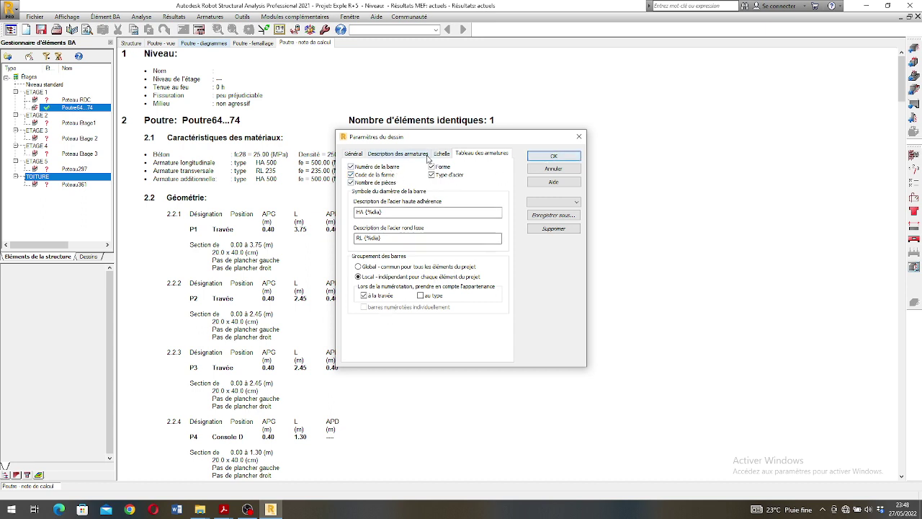
left_click(552, 157)
- Recalculate the beam and display its execution drawing with the new template
left_click(199, 30)
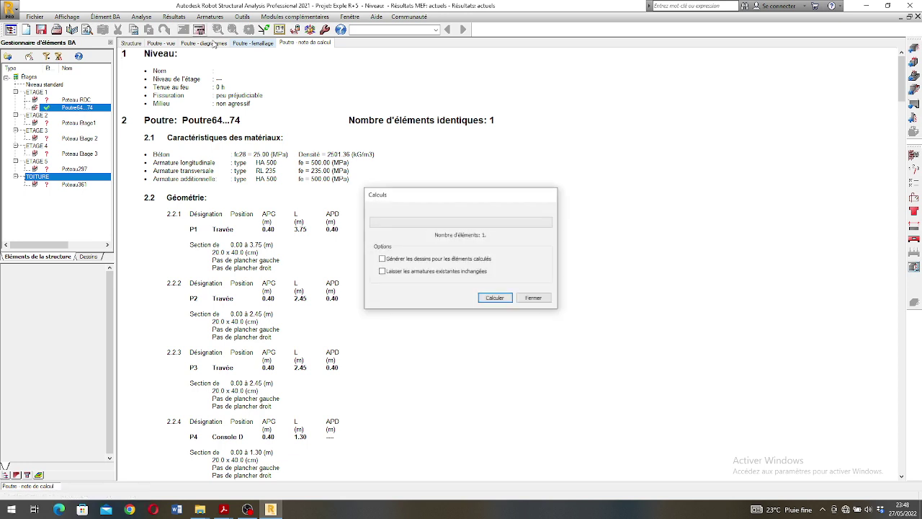
left_click(483, 297)
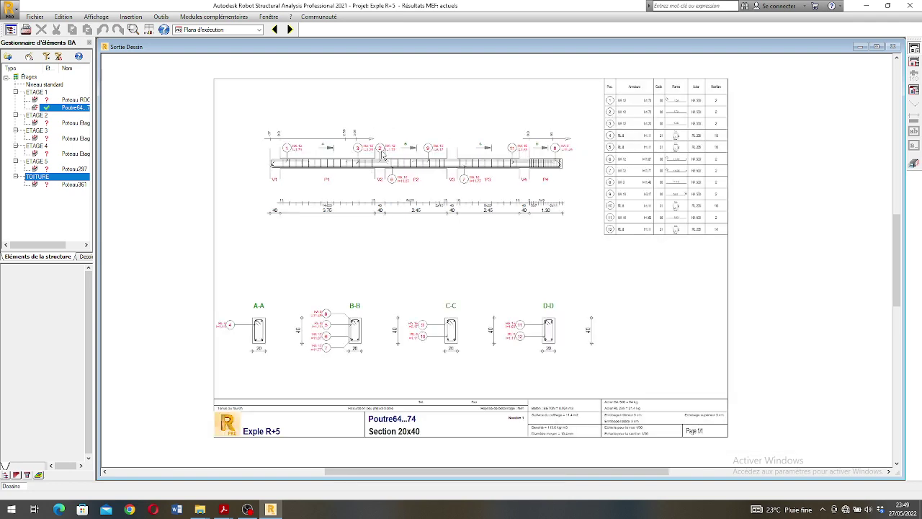
- Examine the beam's longitudinal elevation on the execution drawing, following the bar marks and stirrup spacing across spans P1 to P4
scroll(433, 170, "up", 2)
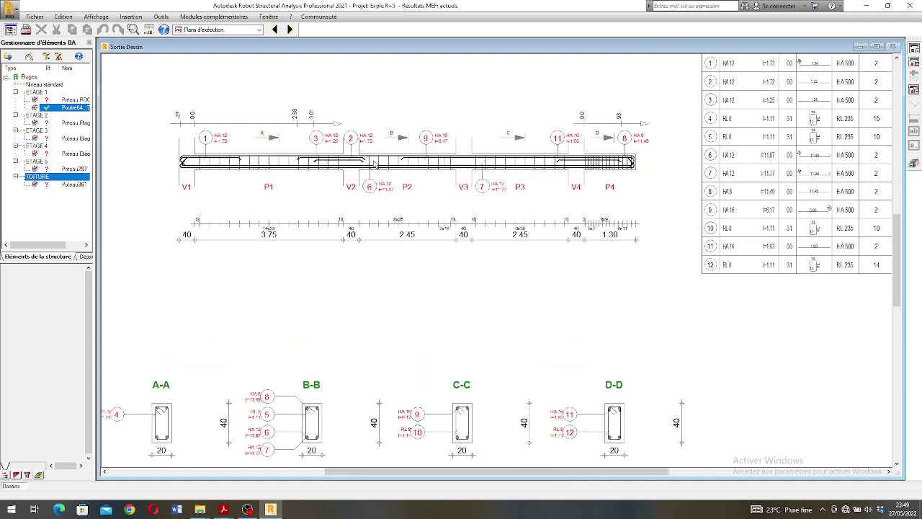
scroll(632, 163, "down", 4)
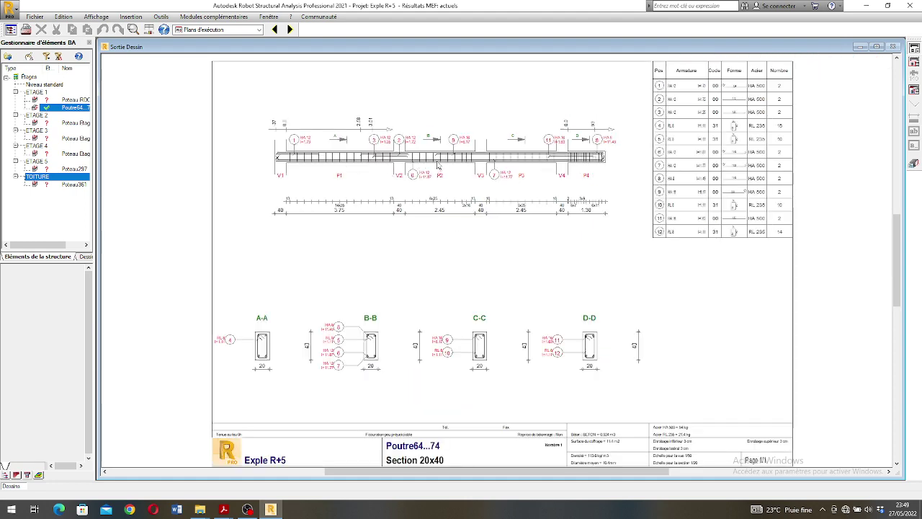
scroll(346, 164, "up", 3)
scroll(198, 149, "down", 2)
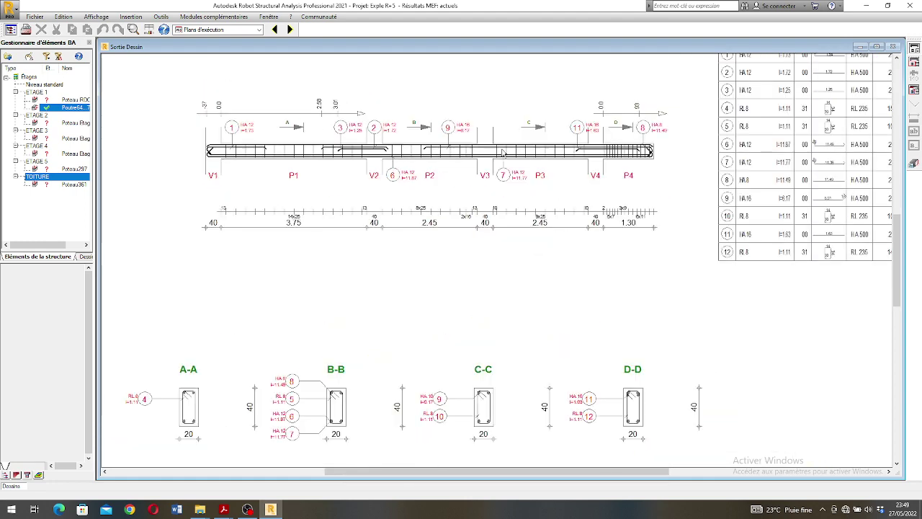
scroll(656, 144, "up", 1)
scroll(649, 148, "up", 2)
scroll(544, 159, "down", 1)
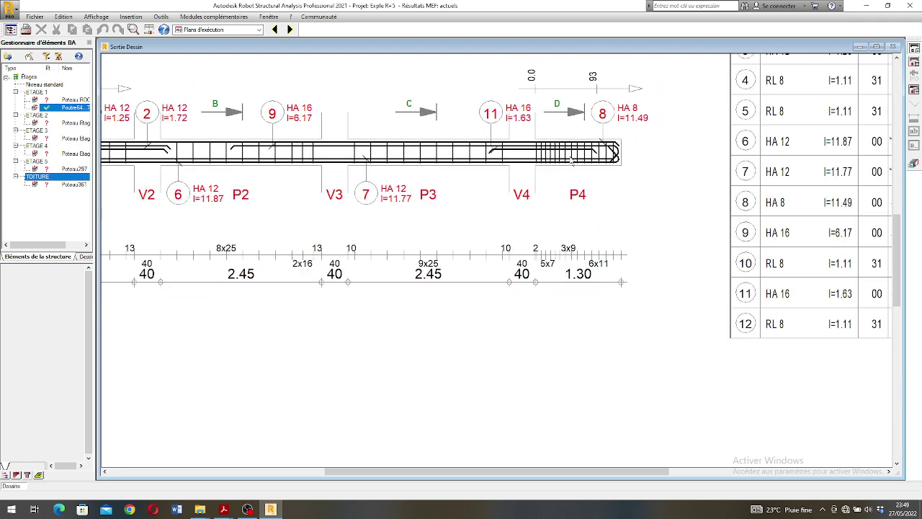
scroll(571, 162, "down", 4)
scroll(553, 144, "up", 1)
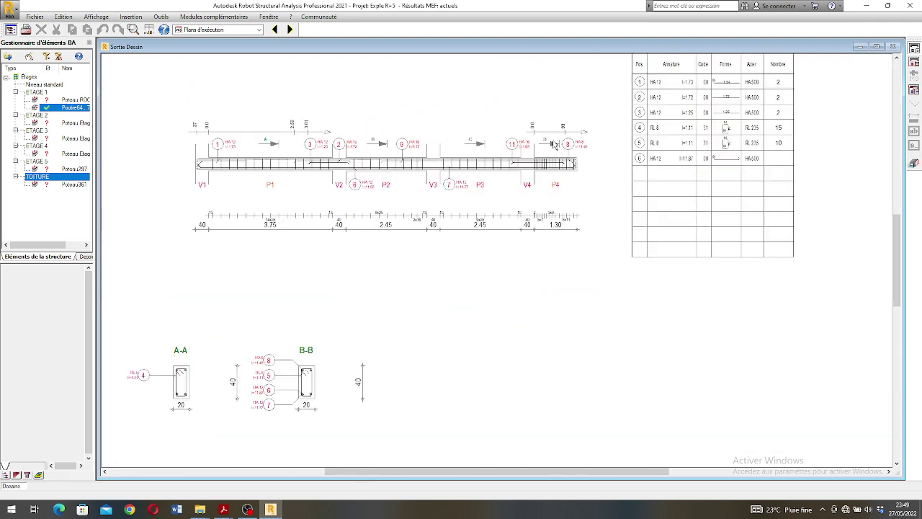
scroll(573, 150, "up", 2)
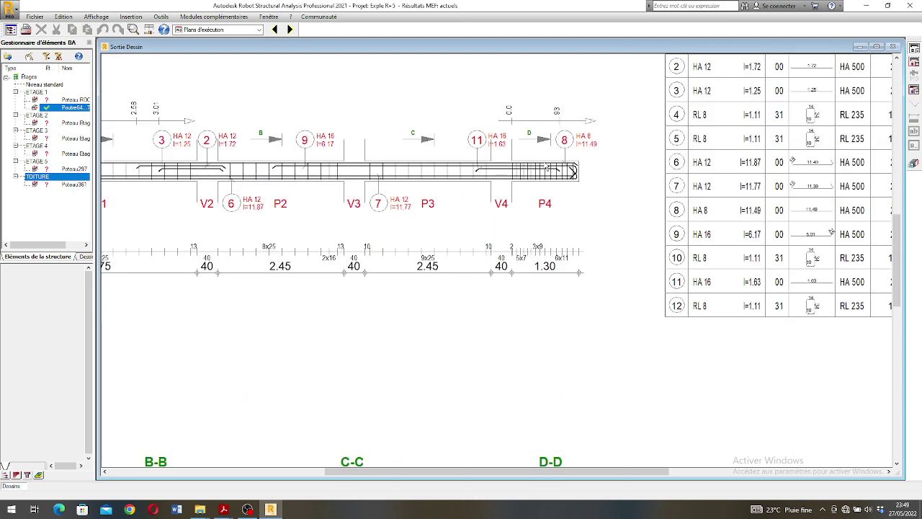
scroll(557, 175, "down", 1)
scroll(522, 171, "down", 3)
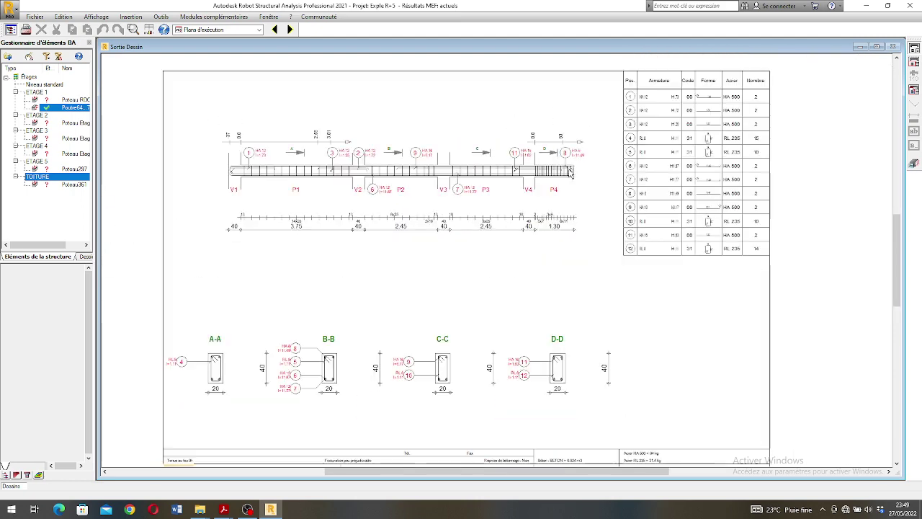
scroll(525, 175, "up", 2)
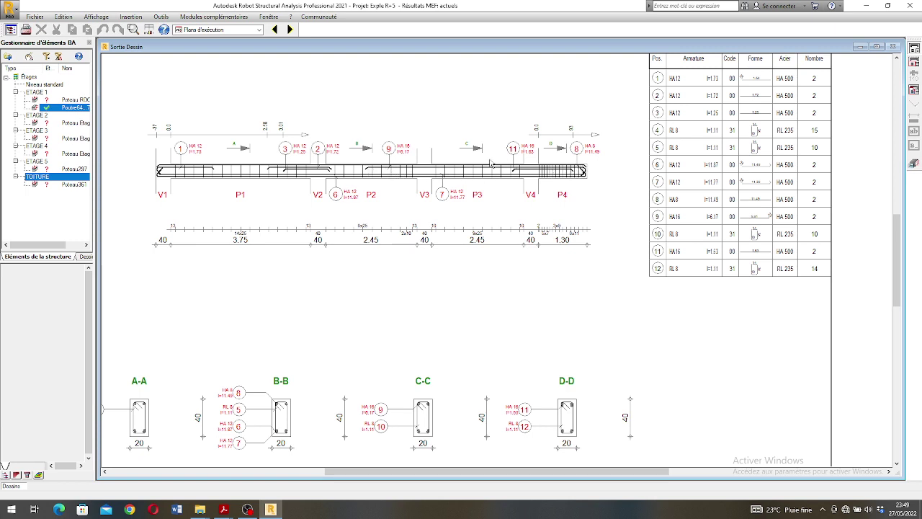
- Inspect the bars over support V4 and in cantilever P4, compare them with the reinforcement table and review the whole sheet
scroll(421, 171, "up", 5)
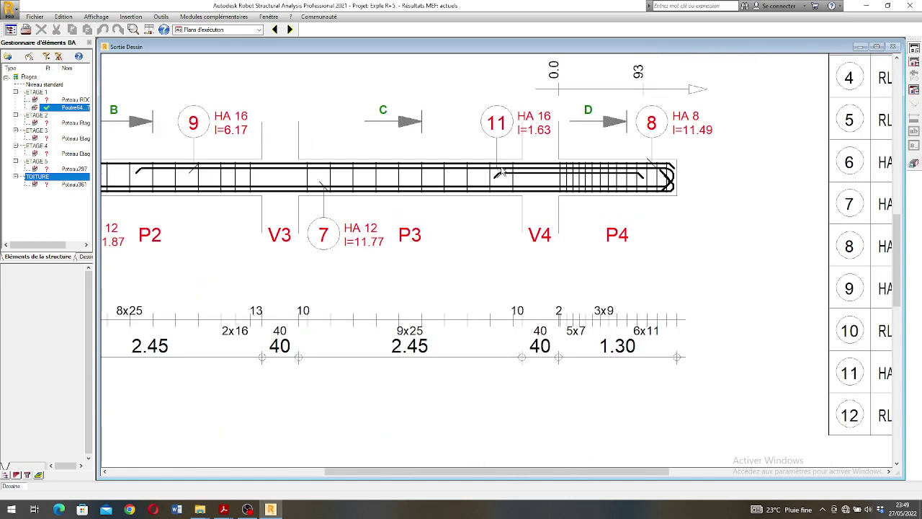
scroll(191, 173, "down", 3)
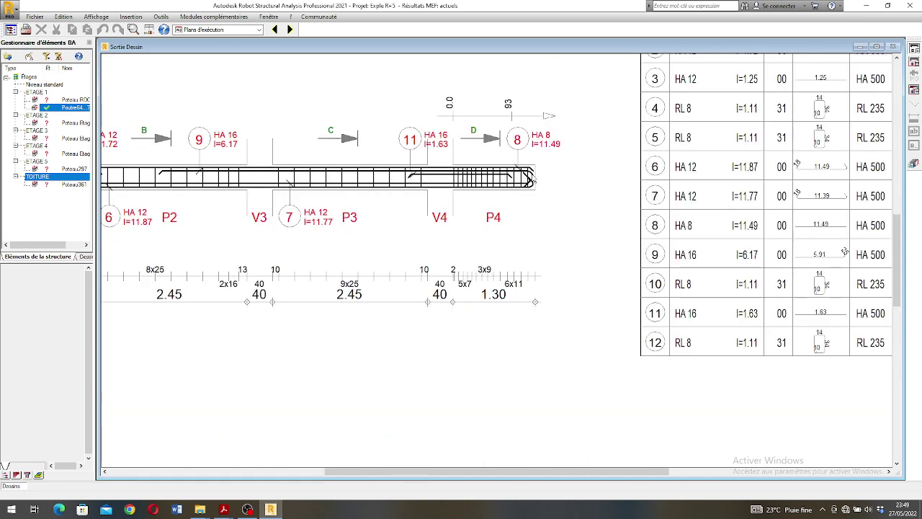
scroll(532, 180, "down", 3)
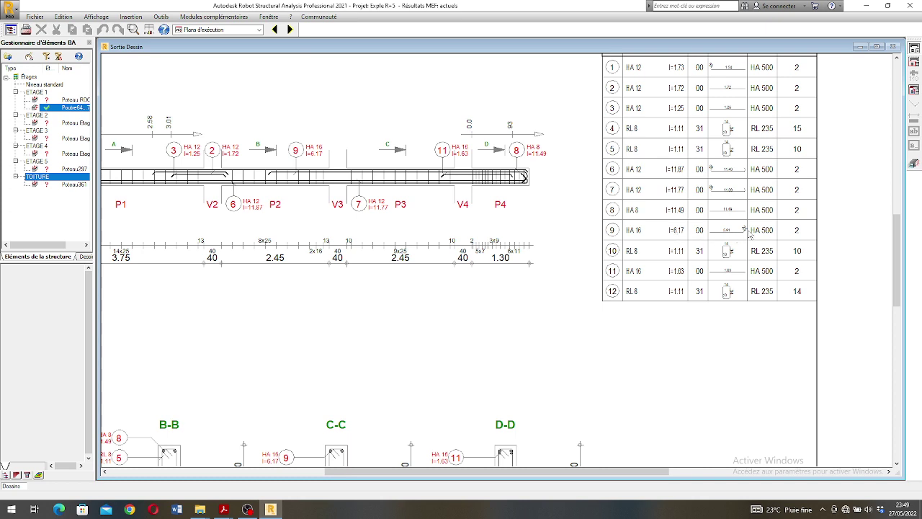
scroll(749, 234, "down", 2)
scroll(458, 198, "down", 3)
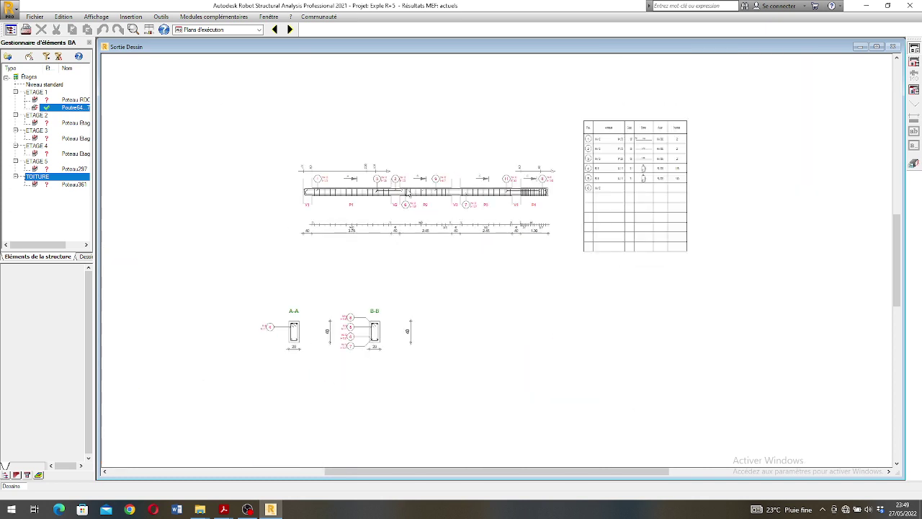
scroll(455, 232, "up", 2)
scroll(577, 243, "up", 1)
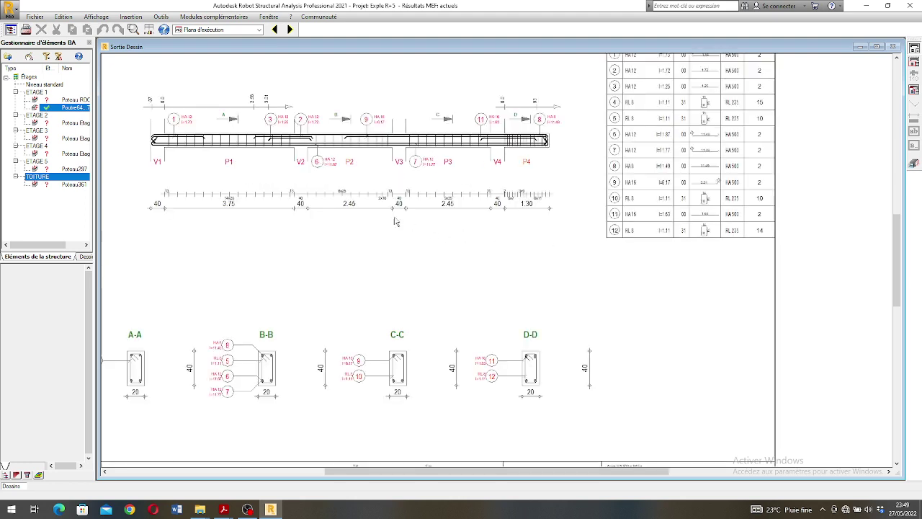
scroll(274, 375, "down", 2)
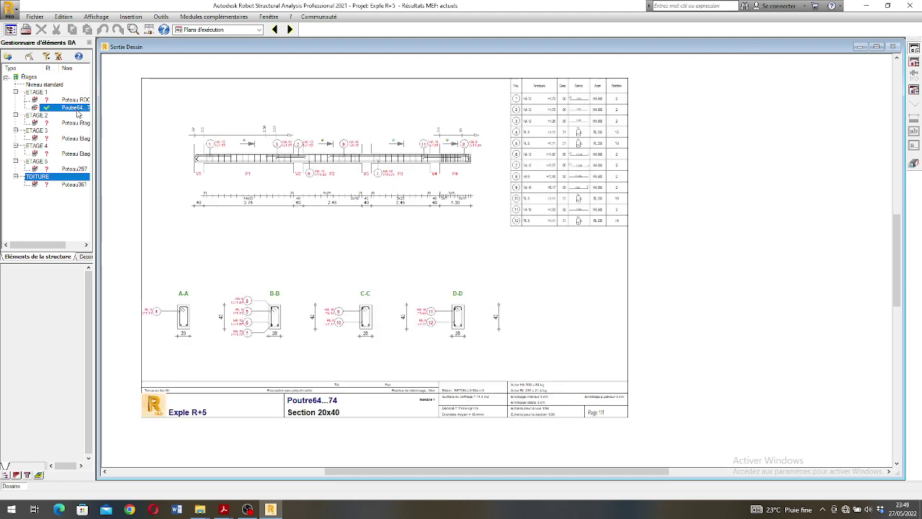
- Try to rename the ETAGE 1 beam in the element list, then reopen the beam and redisplay its execution drawing
right_click(77, 111)
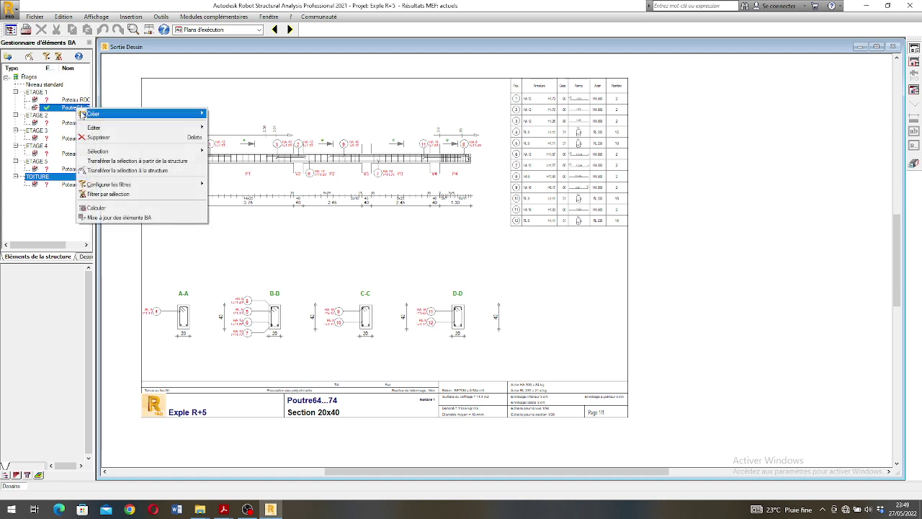
mouse_move(180, 128)
left_click(250, 157)
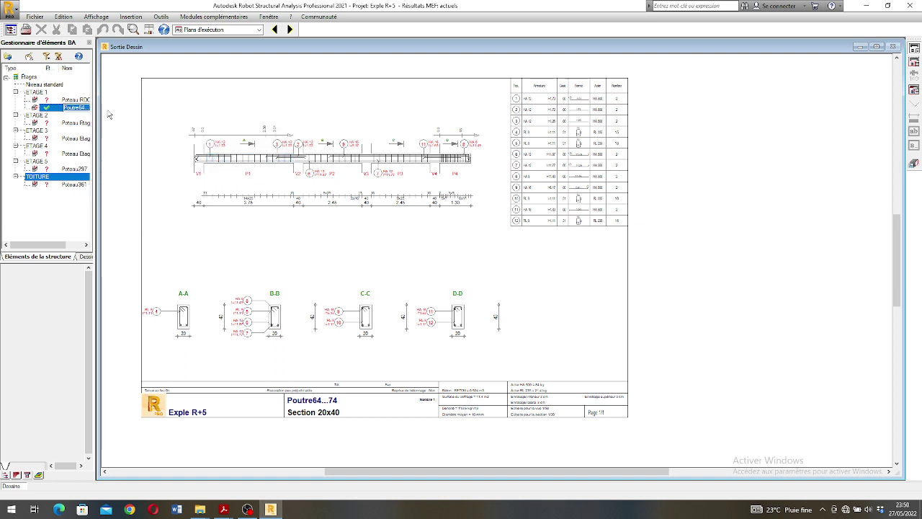
left_click(86, 109)
type("inc")
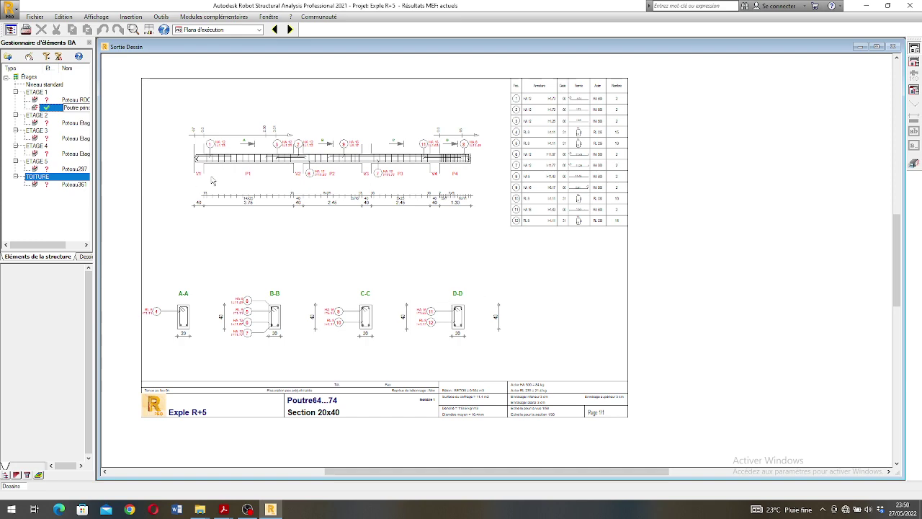
left_click(64, 116)
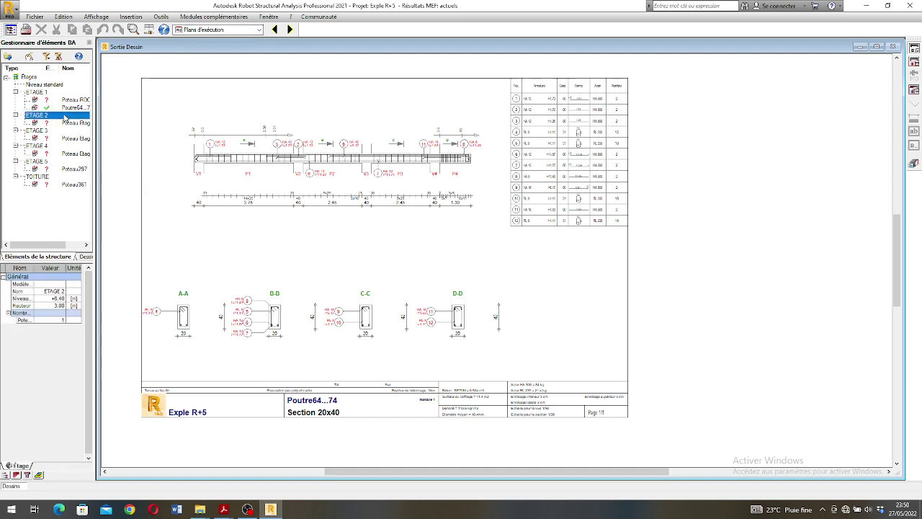
double_click(63, 108)
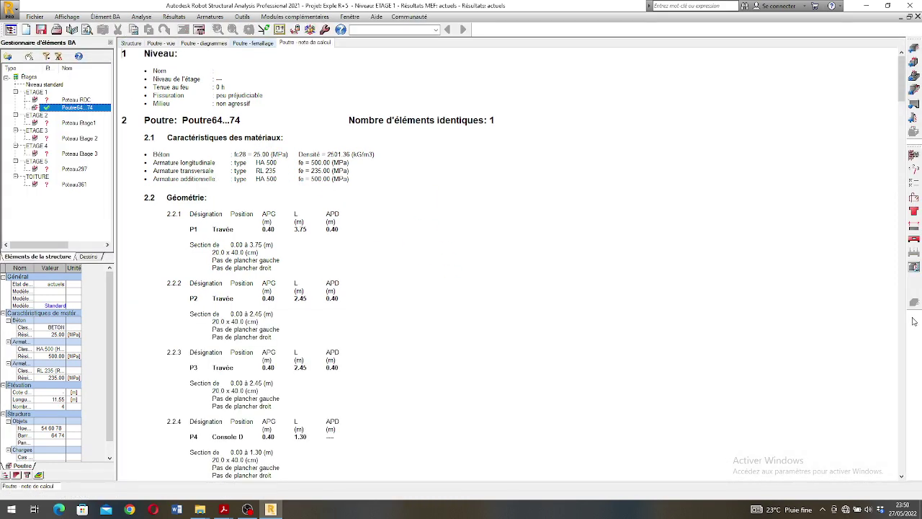
left_click(914, 268)
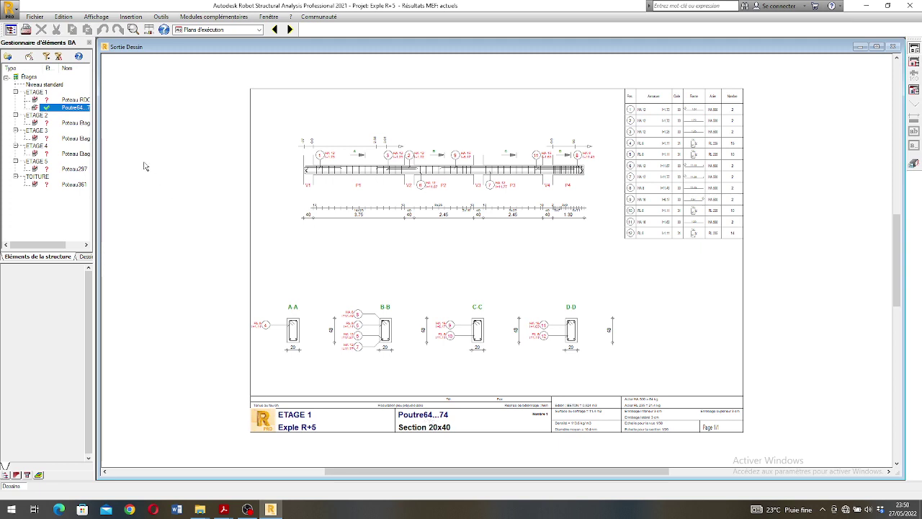
- Rename the ETAGE 1 beam Poutre64...74 as Poutre Principale
right_click(79, 108)
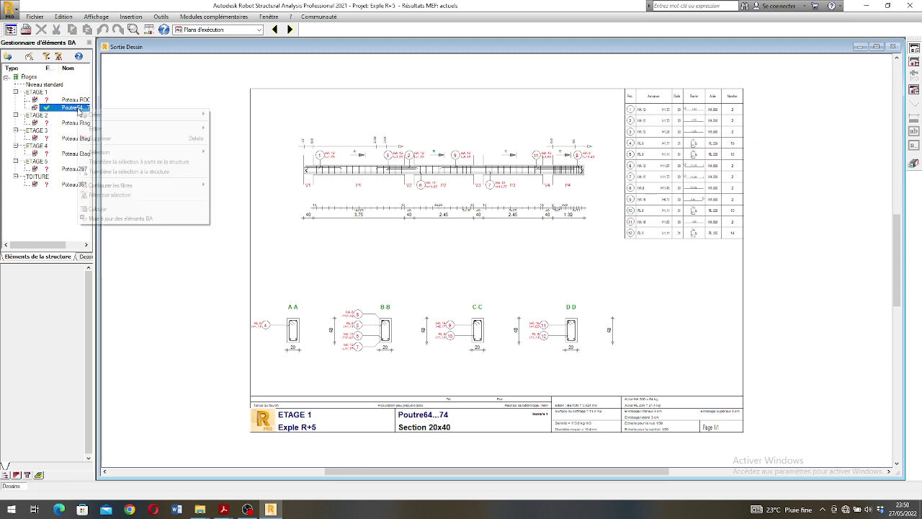
mouse_move(115, 129)
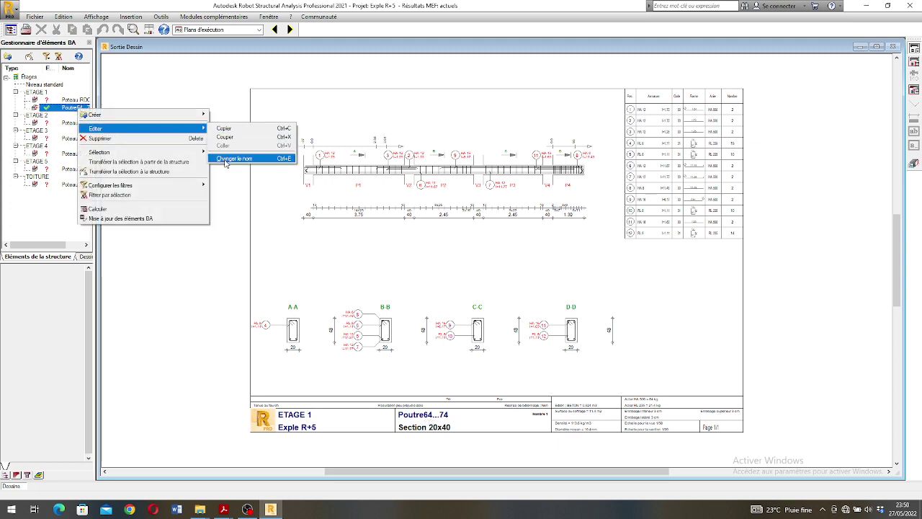
left_click(234, 158)
left_click(82, 108)
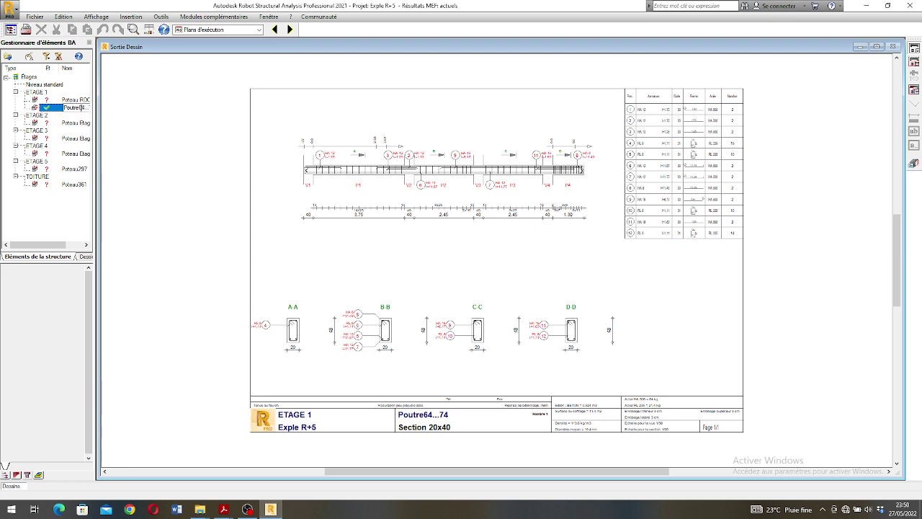
left_click_drag(78, 107, 124, 106)
key("Return")
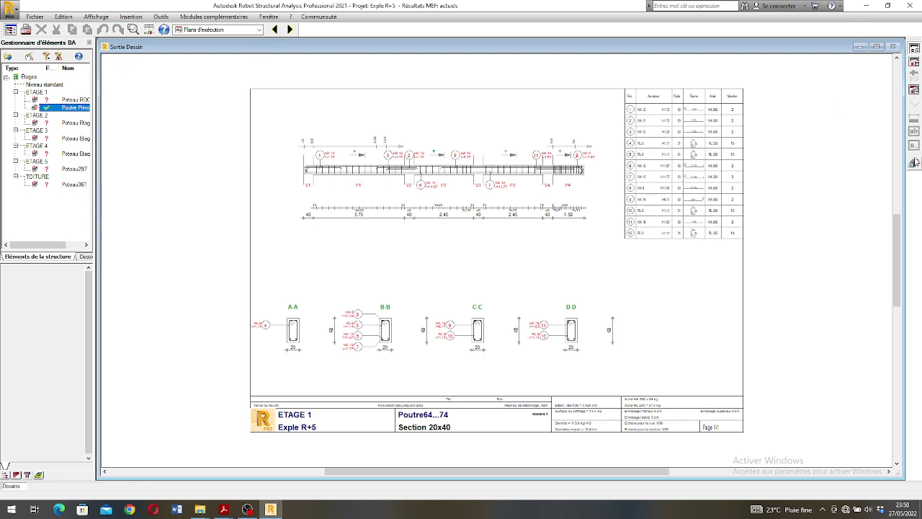
- Return to the beam's reinforcement module, recalculate the renamed beam and display its execution drawing
left_click(913, 163)
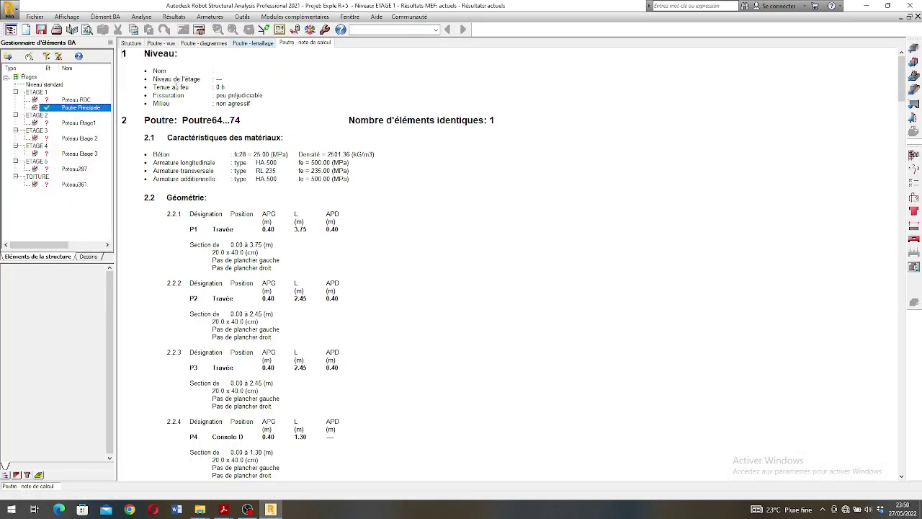
left_click(198, 30)
left_click(496, 298)
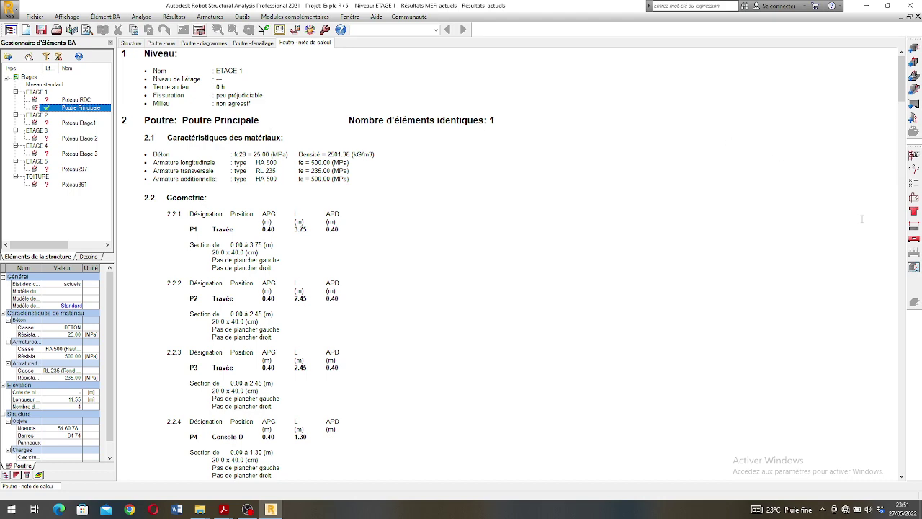
left_click(913, 267)
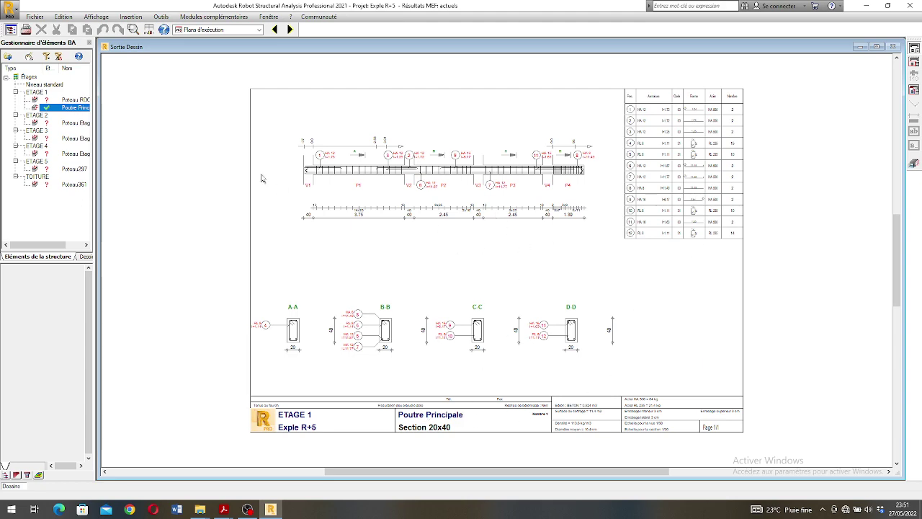
- Examine the updated sheet's reinforcement table and its title block, including concrete volume, formwork area, steel weights, covers and drawing scales
scroll(696, 170, "up", 3)
scroll(622, 225, "down", 4)
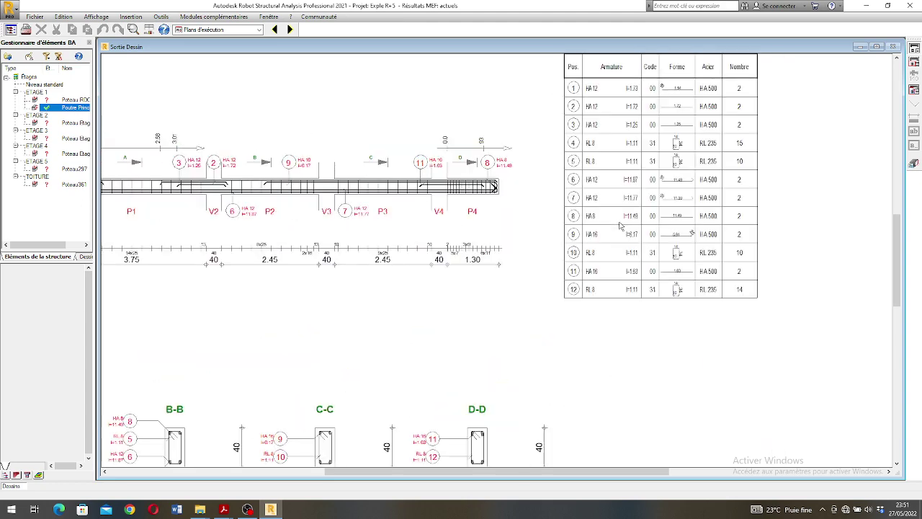
scroll(638, 165, "up", 2)
scroll(608, 360, "down", 4)
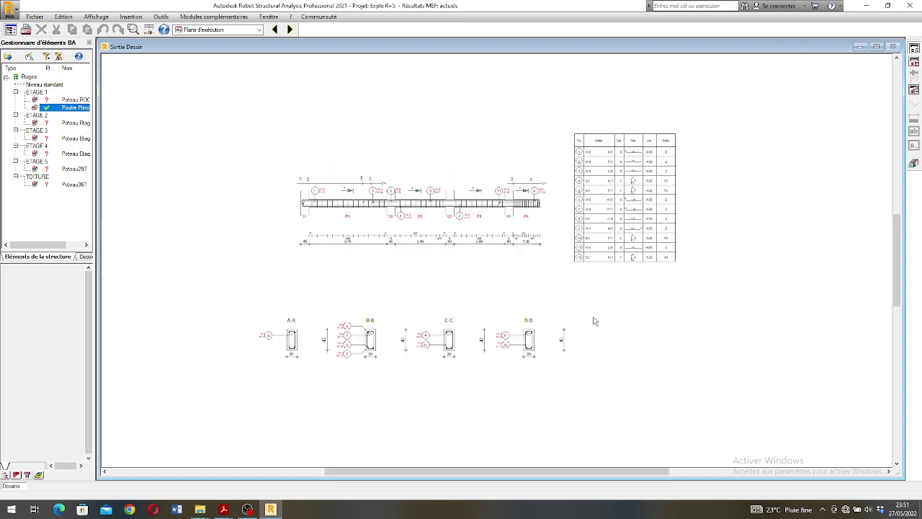
scroll(540, 400, "up", 2)
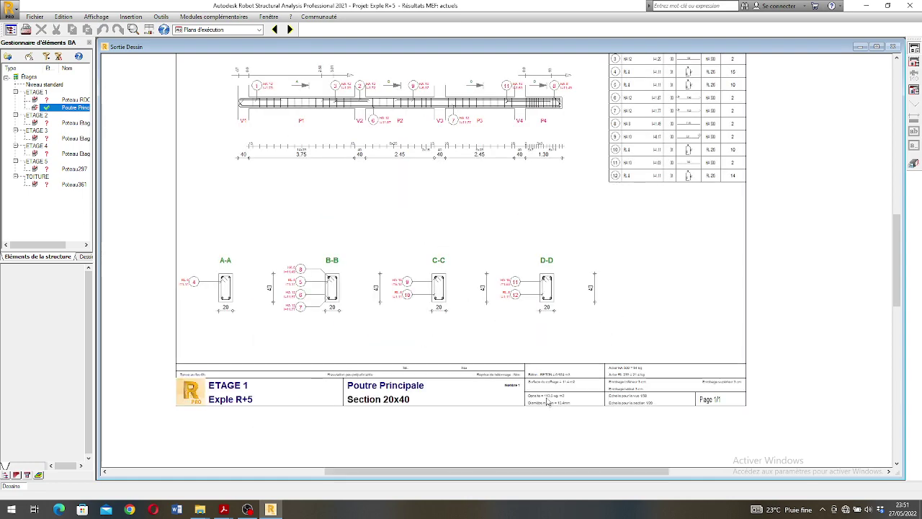
scroll(217, 393, "up", 1)
scroll(204, 382, "up", 2)
scroll(718, 394, "down", 2)
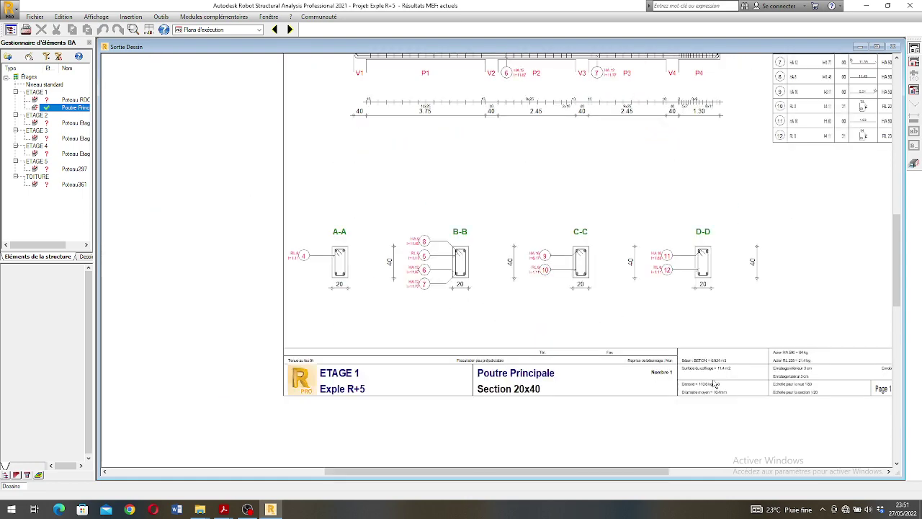
scroll(790, 392, "up", 2)
scroll(649, 348, "down", 2)
scroll(673, 350, "up", 3)
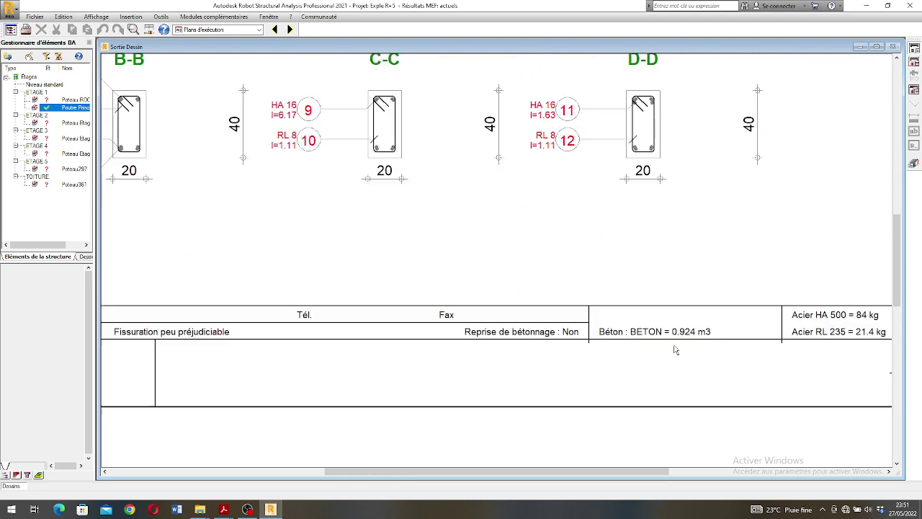
scroll(699, 331, "down", 1)
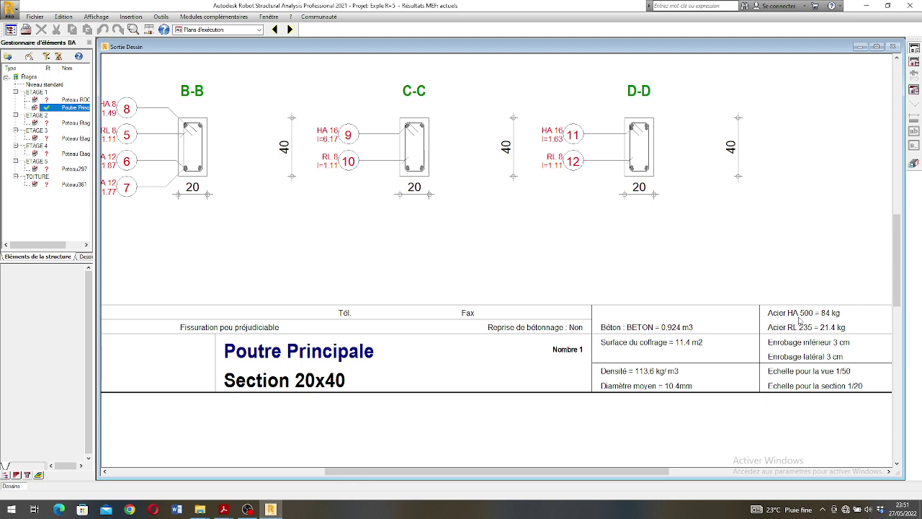
scroll(789, 315, "down", 1)
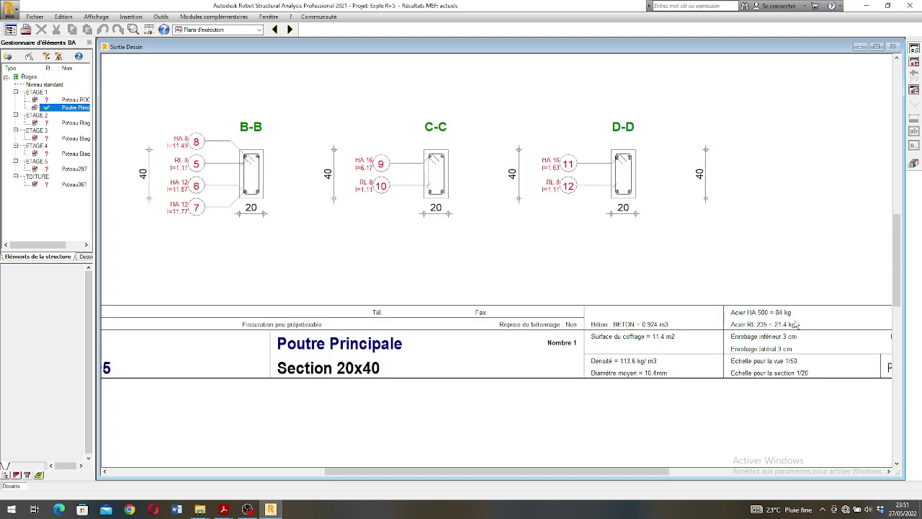
scroll(797, 324, "up", 1)
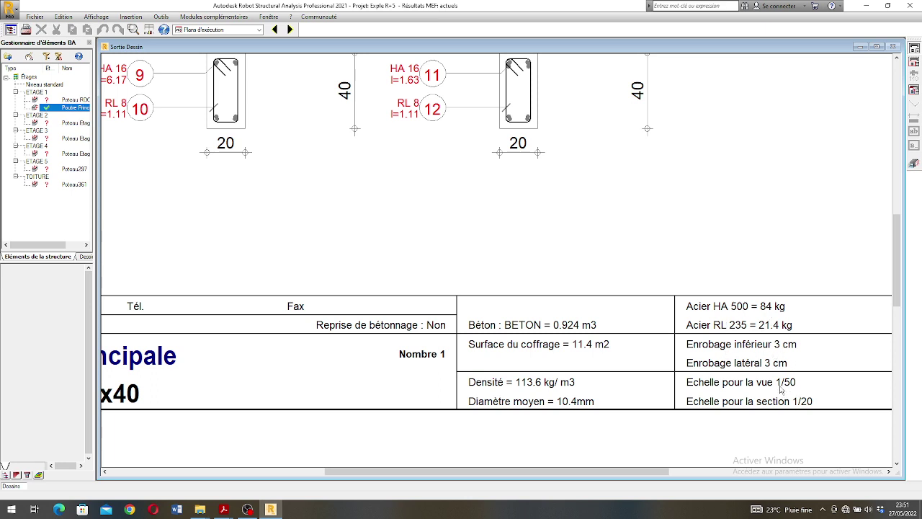
- Examine the Poutre Principale execution sheet as a whole, including its elevation, cross-sections A-A to D-D, reinforcement table and title block
scroll(781, 389, "down", 1)
scroll(772, 387, "down", 2)
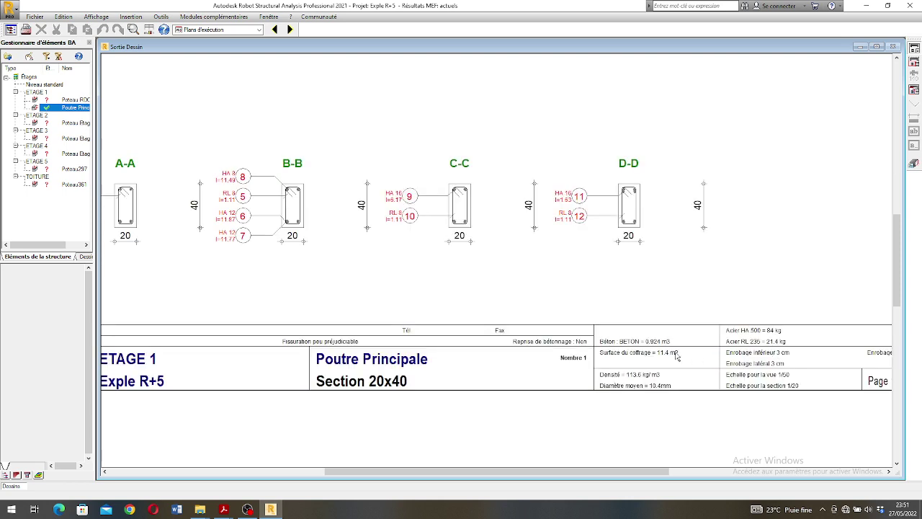
scroll(597, 350, "up", 2)
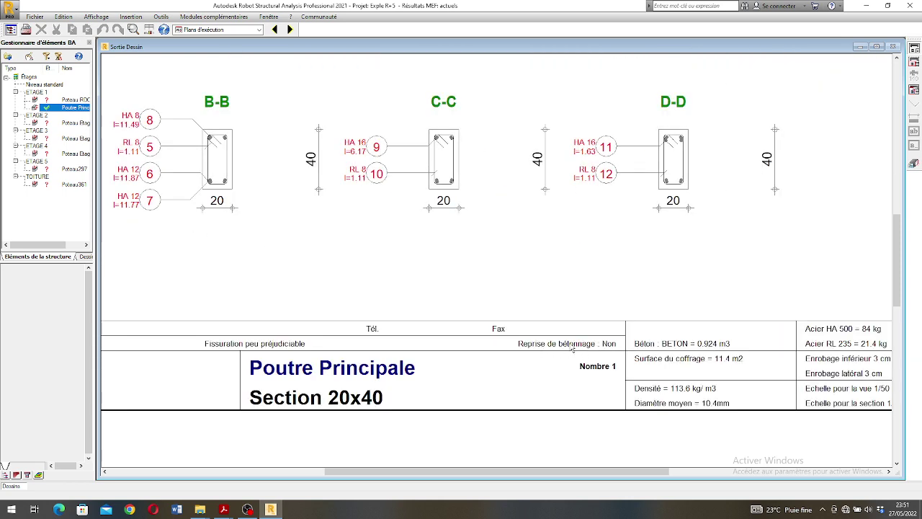
scroll(620, 345, "up", 1)
scroll(532, 332, "down", 3)
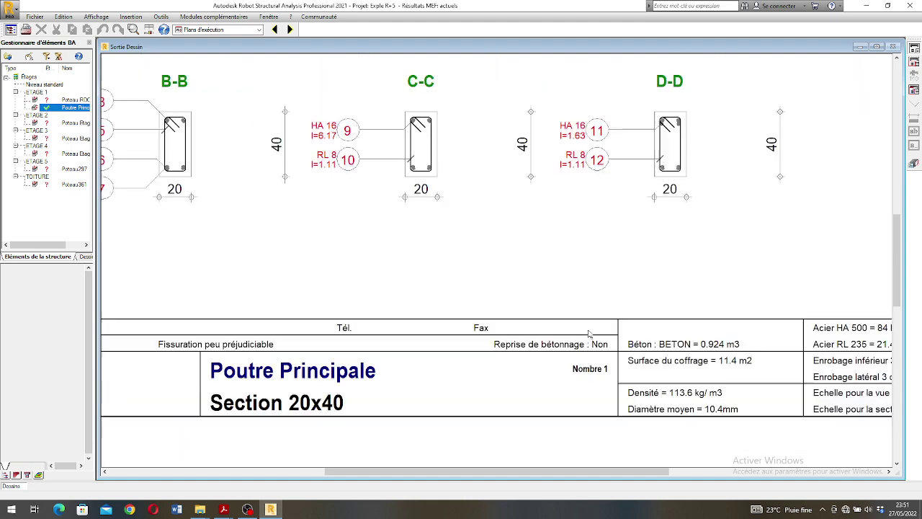
scroll(537, 329, "down", 4)
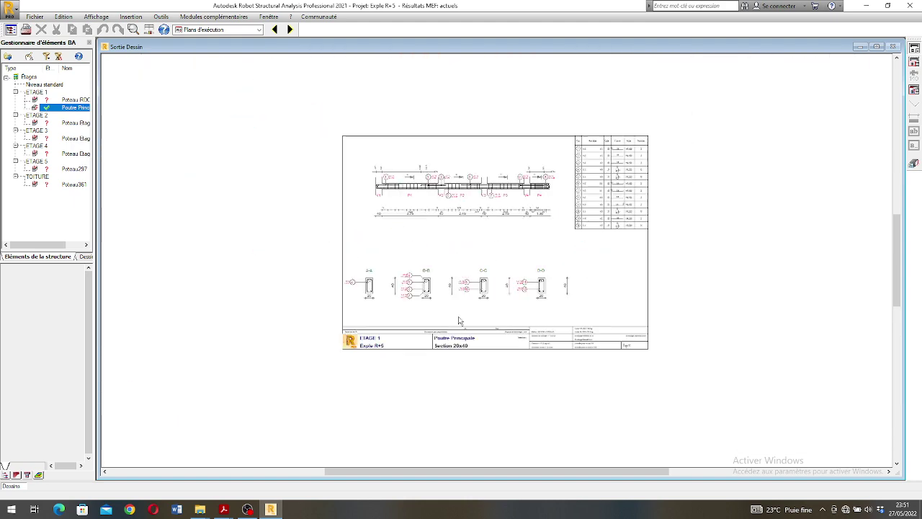
scroll(540, 345, "up", 3)
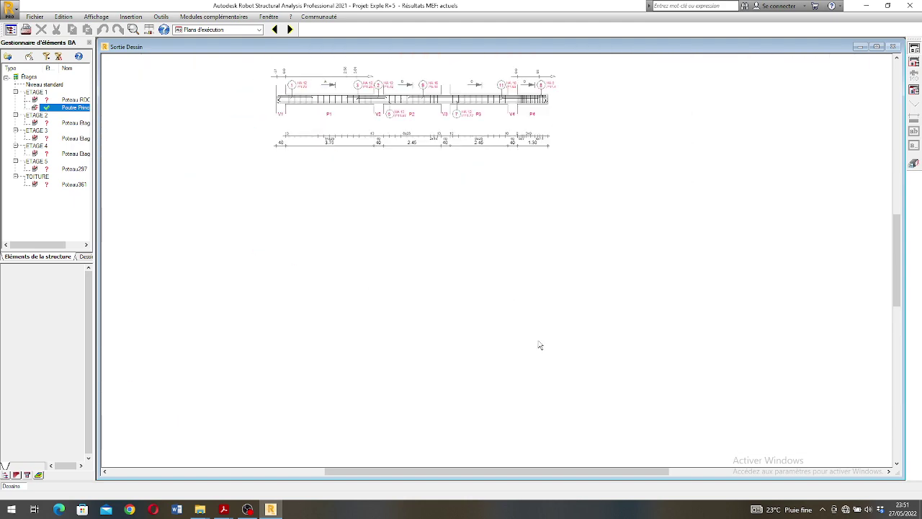
scroll(533, 342, "down", 2)
scroll(496, 331, "up", 3)
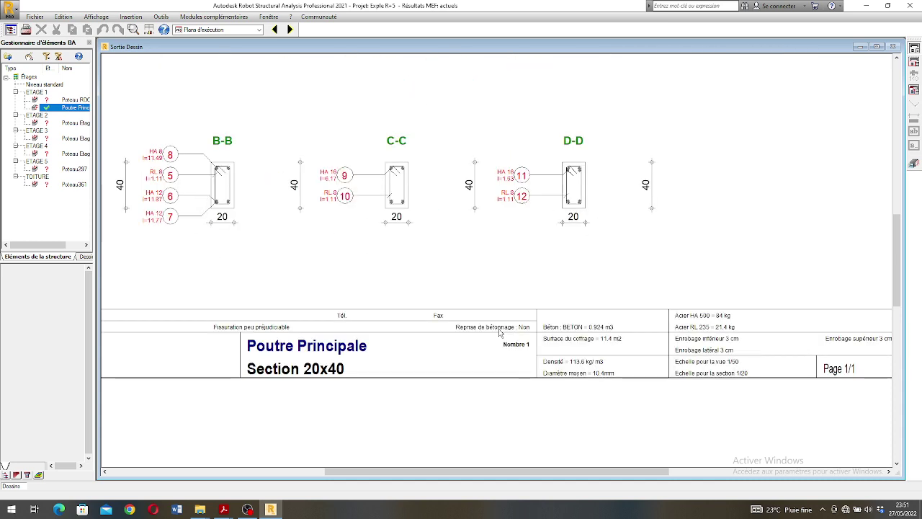
scroll(528, 336, "down", 3)
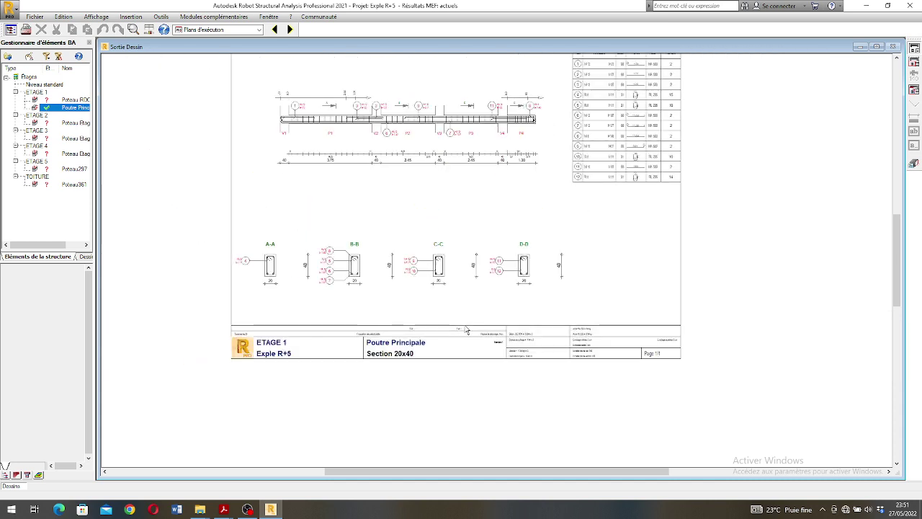
scroll(395, 201, "up", 2)
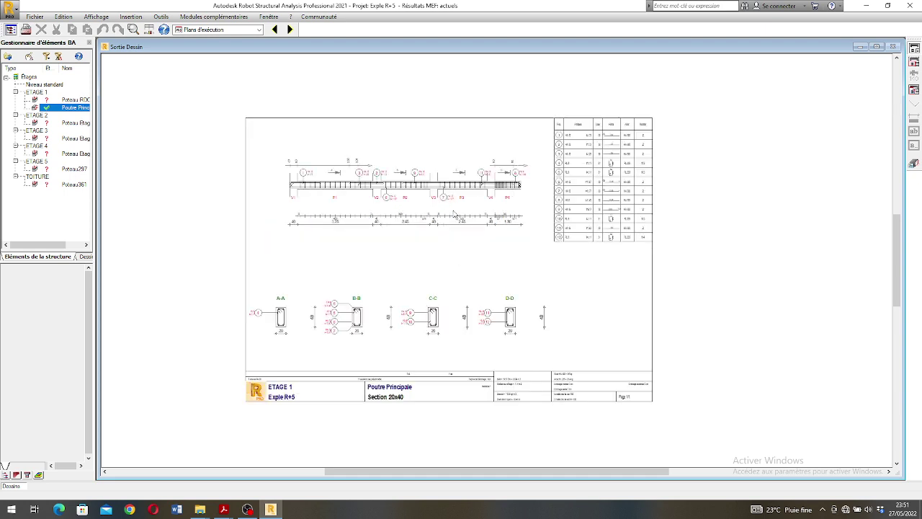
scroll(406, 269, "up", 3)
scroll(389, 265, "down", 2)
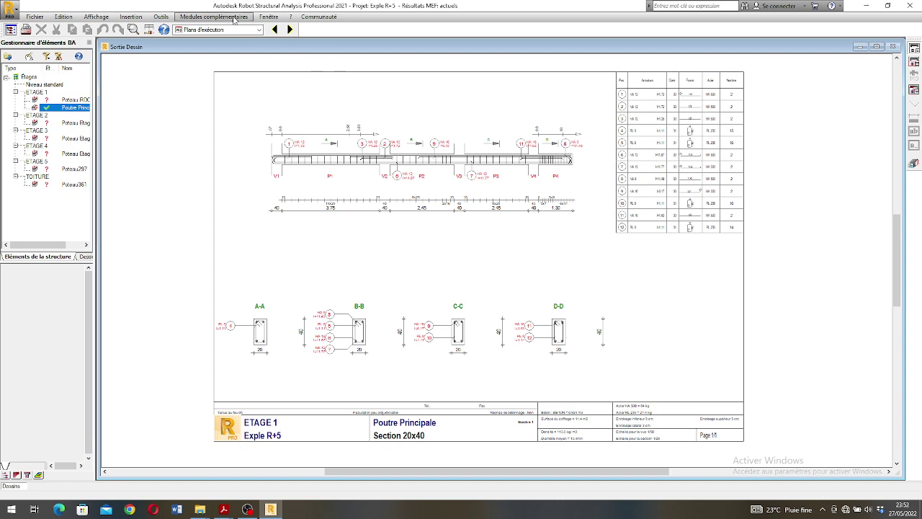
- Return to the Géométrie layout, view the selected ETAGE 1 beam from several angles in the 3D model, and clear its selection
left_click(254, 30)
left_click(201, 48)
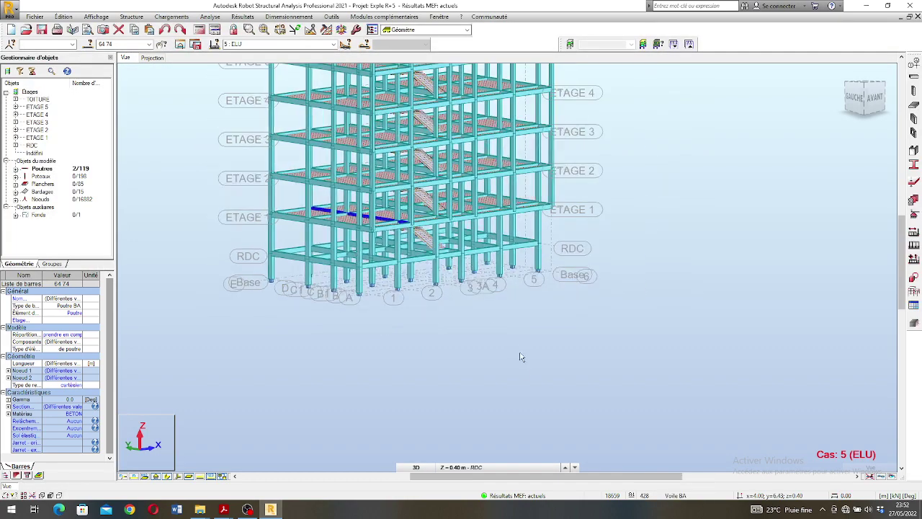
right_click(521, 356)
left_click(508, 388)
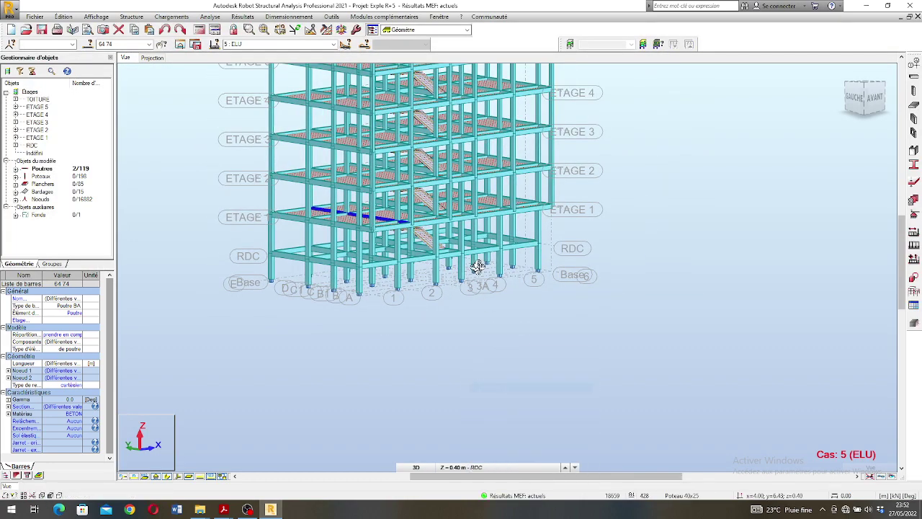
mouse_move(476, 261)
left_mouse_down()
mouse_move(463, 274)
mouse_move(465, 227)
mouse_move(299, 214)
left_mouse_up()
scroll(332, 214, "down", 3)
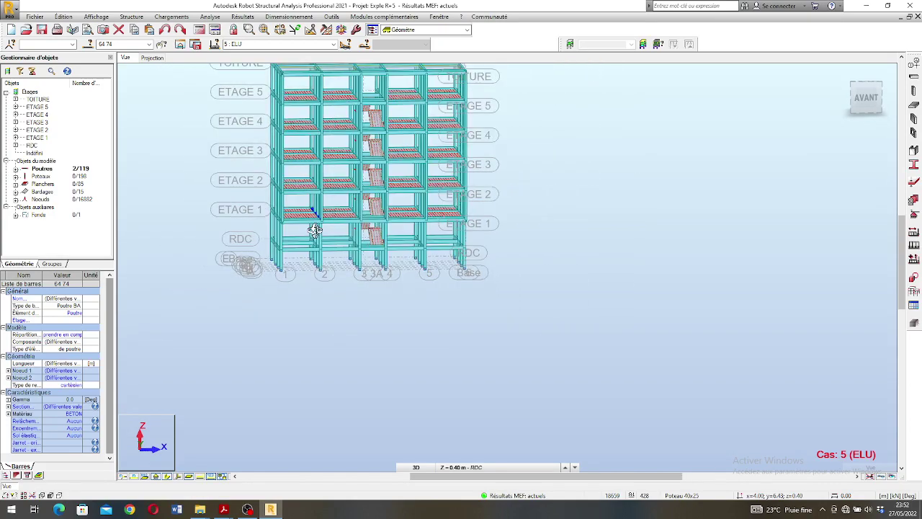
left_click_drag(291, 254, 301, 251)
left_click_drag(352, 201, 353, 206)
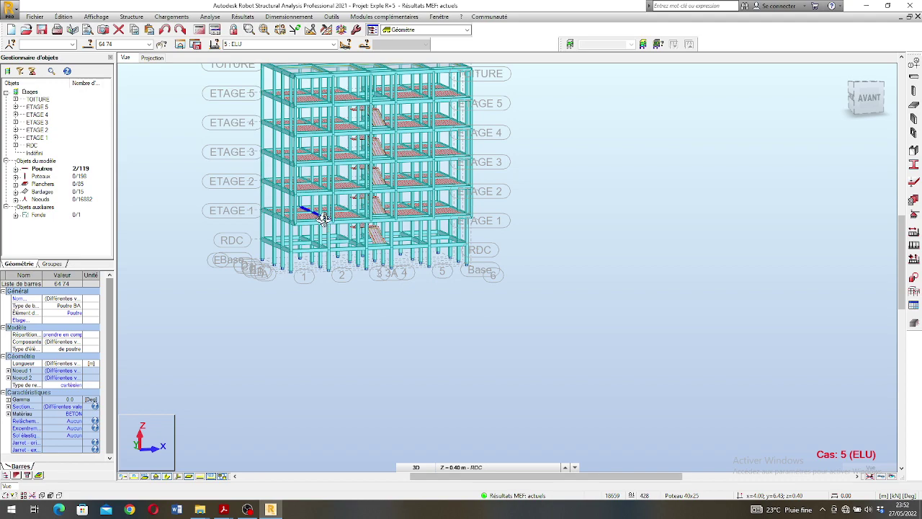
scroll(324, 215, "up", 4)
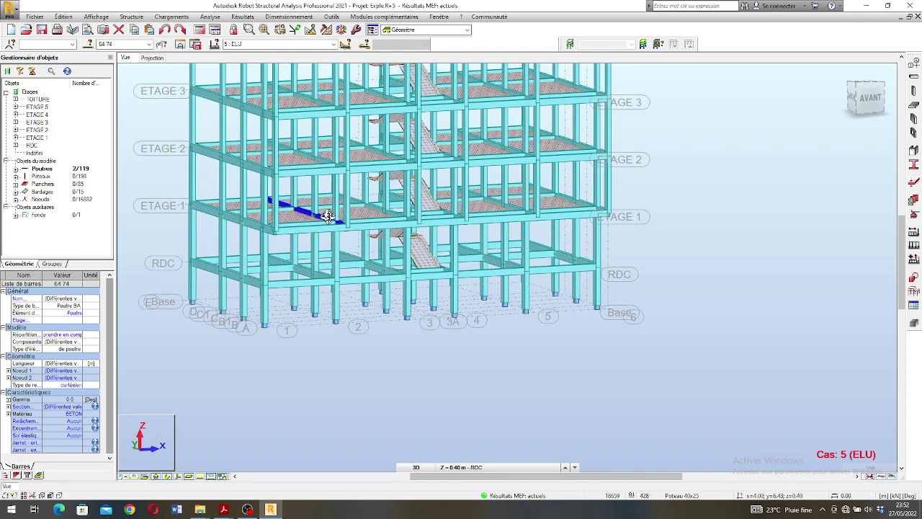
scroll(326, 231, "down", 4)
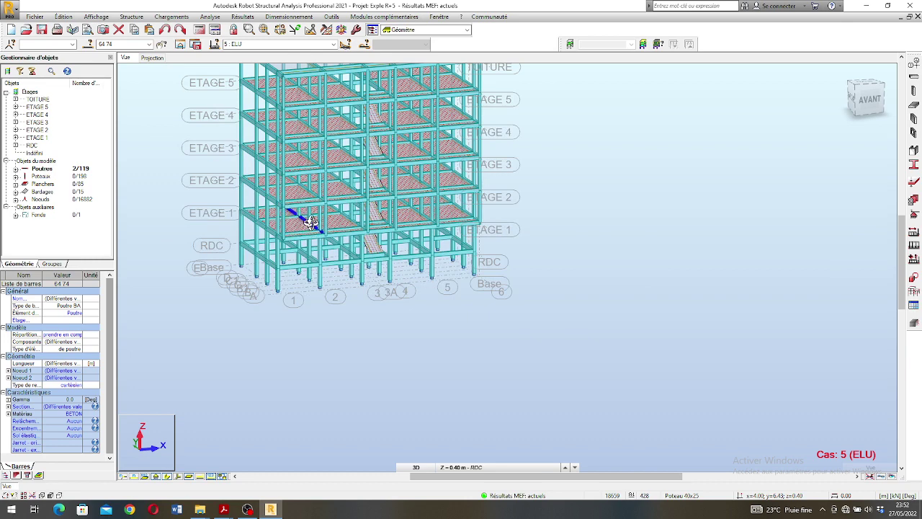
middle_click_drag(325, 227, 318, 144, "shift")
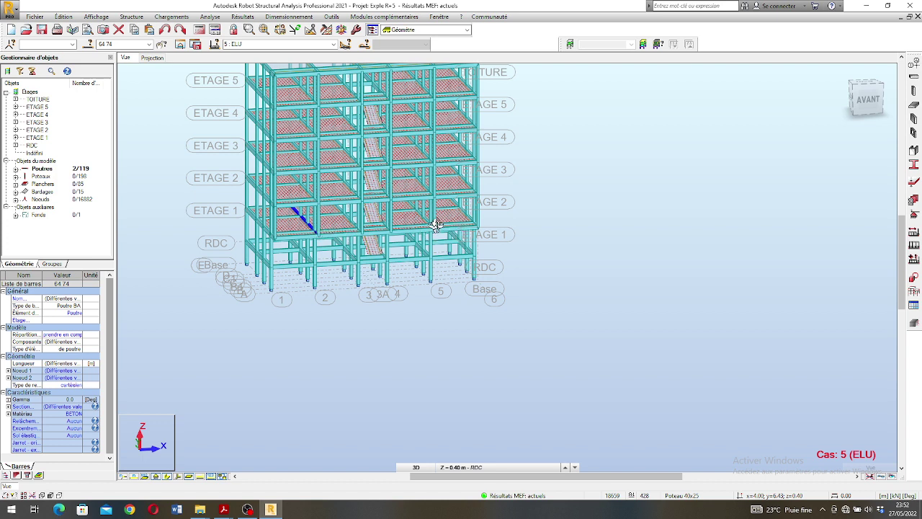
left_click(328, 328)
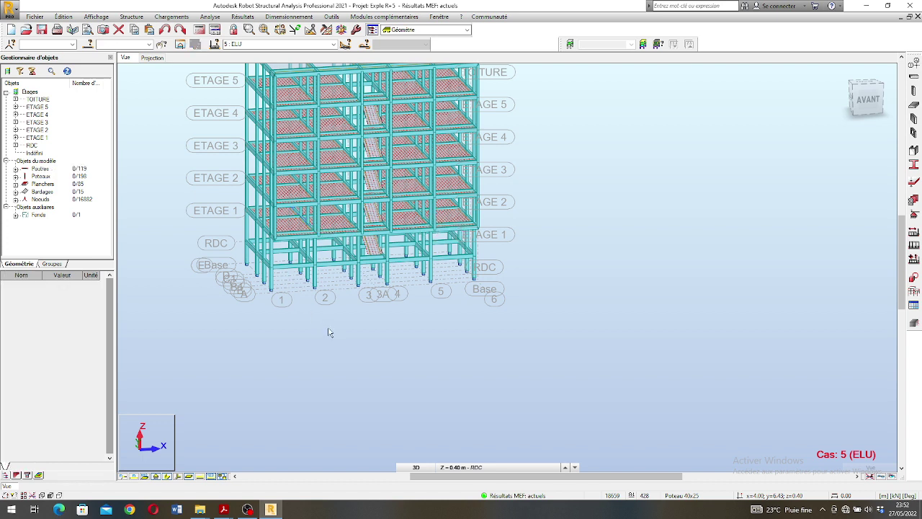
scroll(428, 222, "up", 3)
left_click(429, 225)
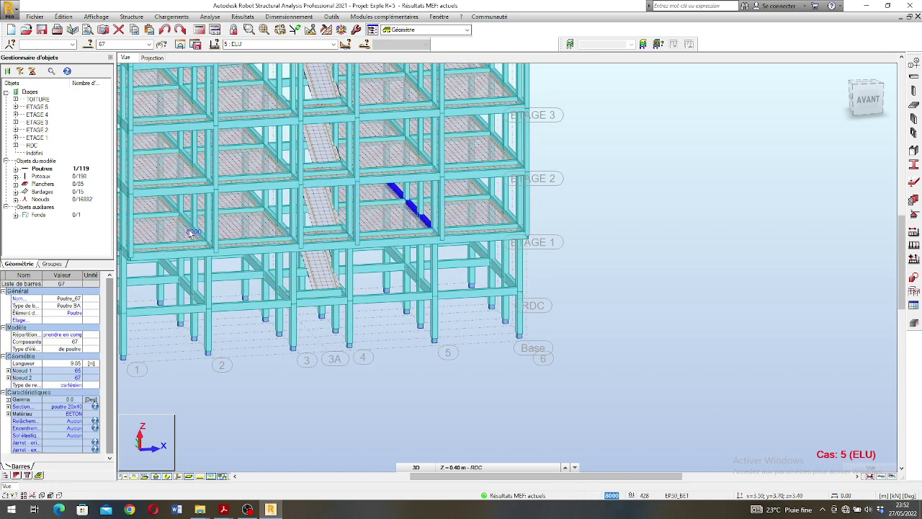
scroll(362, 232, "down", 3)
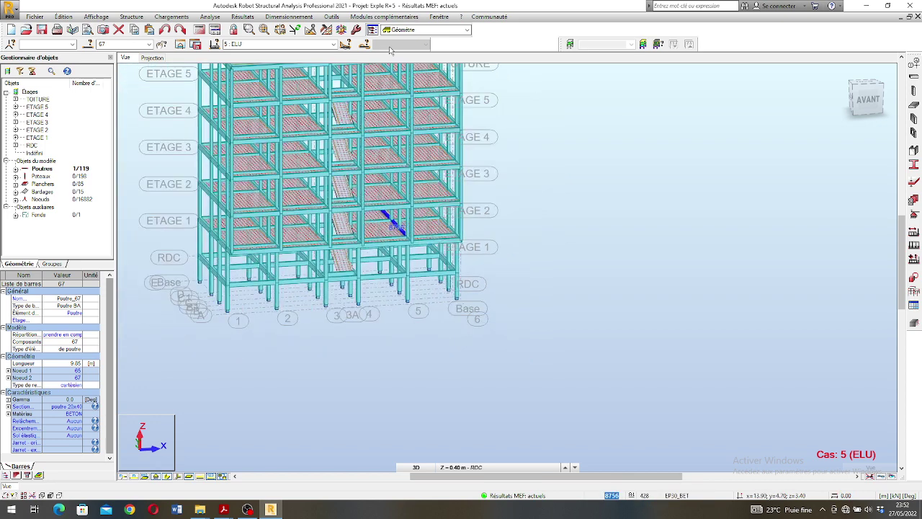
left_click(564, 343)
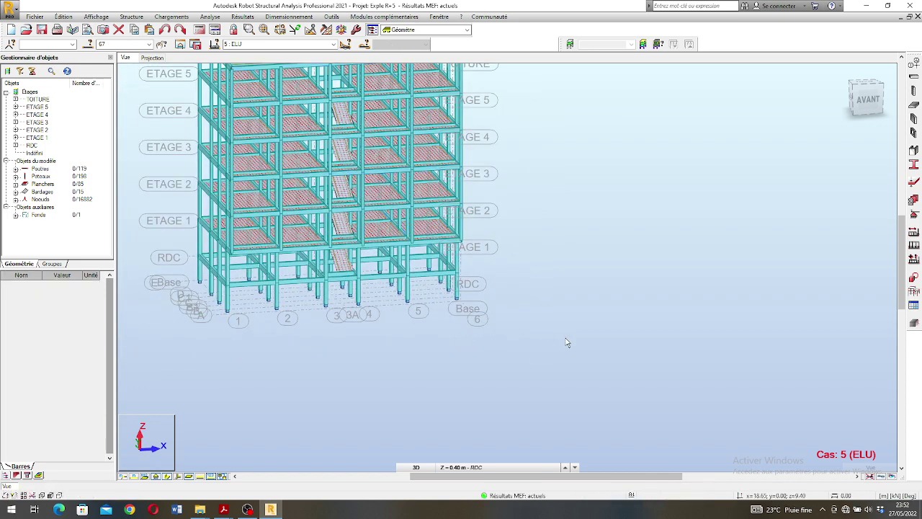
- Select beam 71 (poutre 20x35) on ETAGE 1 and send it to real reinforcement design with the ELU and ELS manual combinations
right_click(503, 339)
left_click(530, 377)
left_click_drag(350, 309, 302, 294)
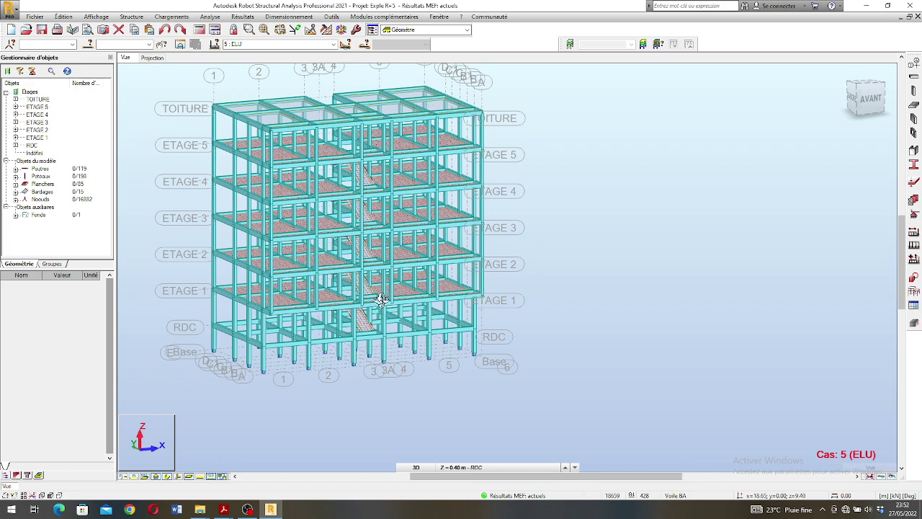
left_click_drag(369, 315, 316, 301)
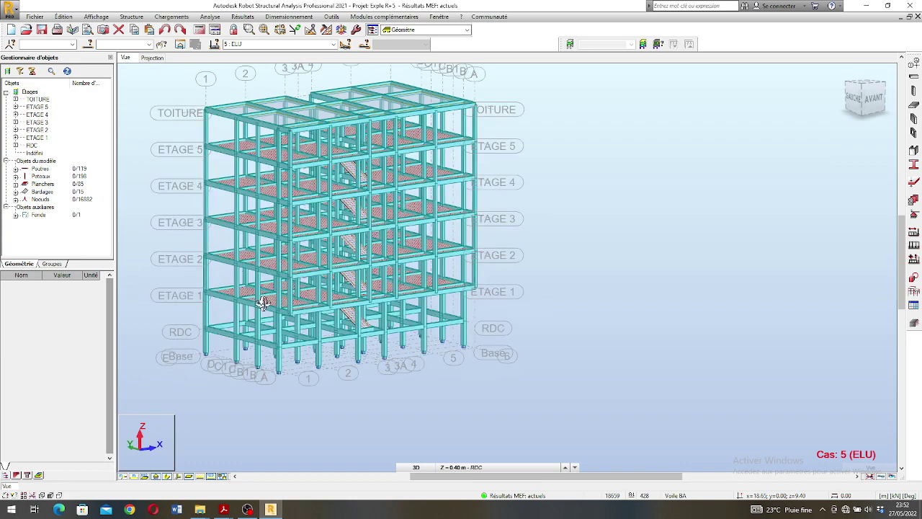
scroll(288, 337, "up", 3)
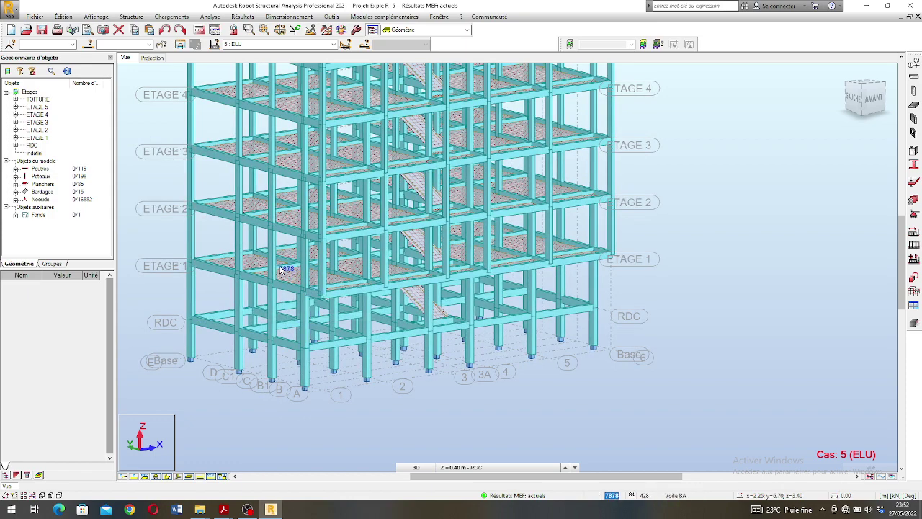
scroll(260, 278, "up", 4)
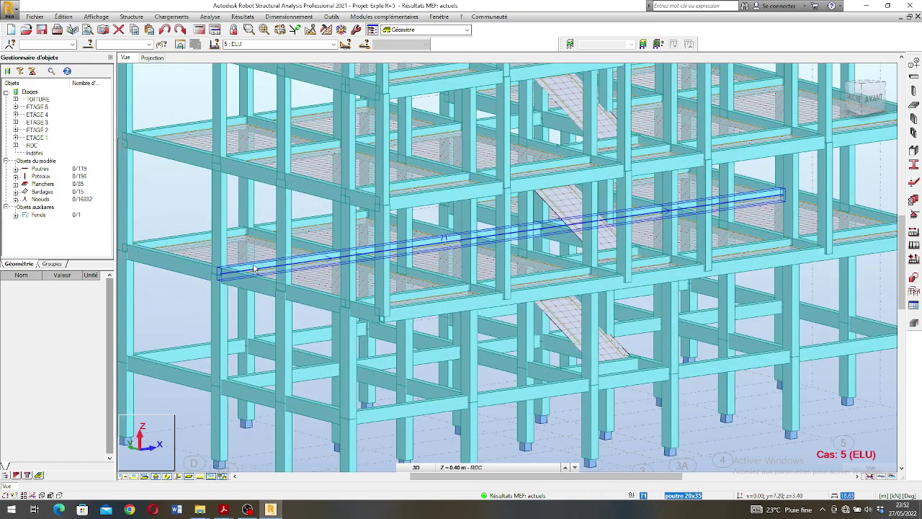
left_click(254, 268)
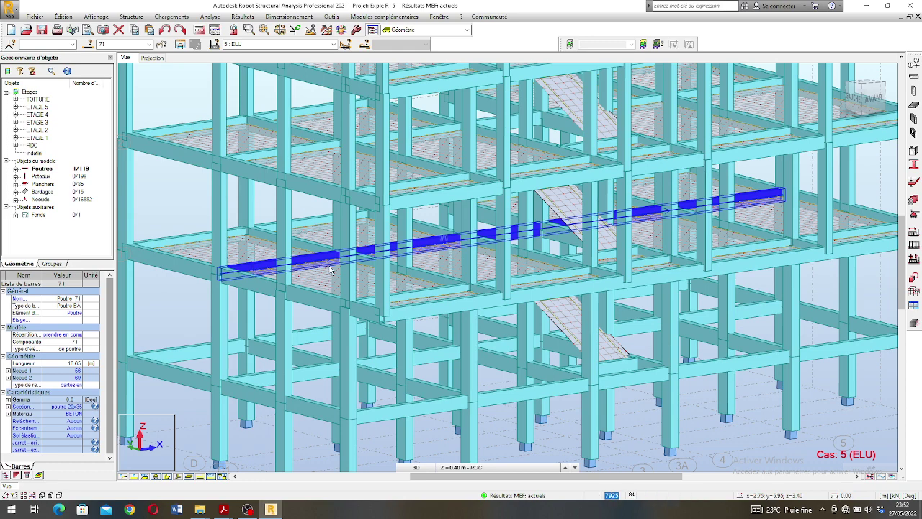
scroll(370, 272, "down", 2)
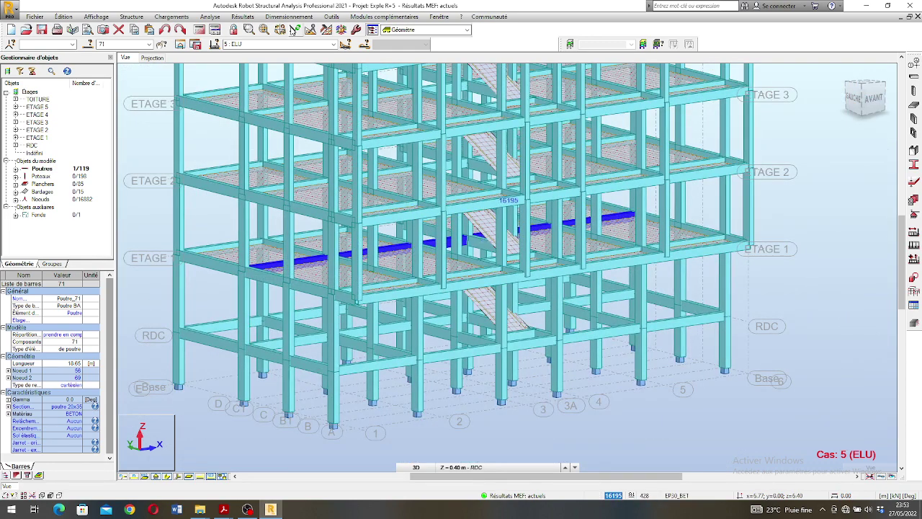
left_click(291, 17)
left_click(328, 123)
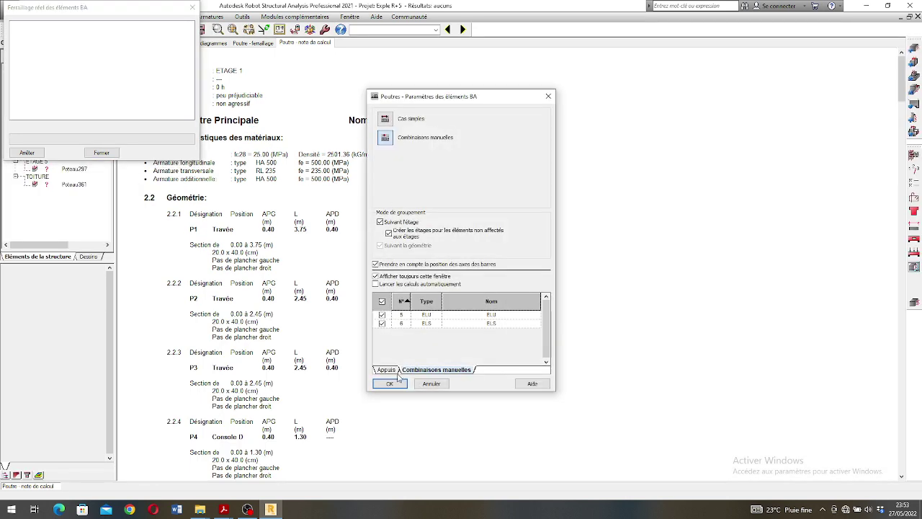
left_click(395, 384)
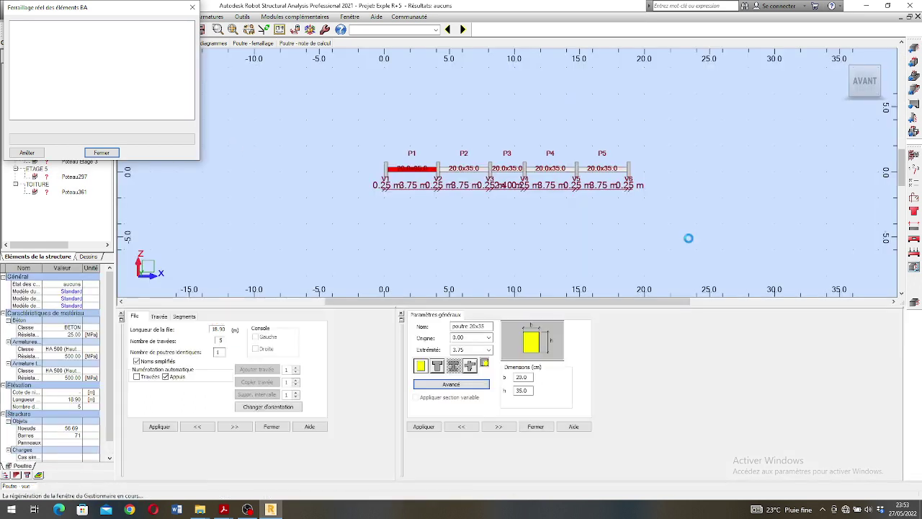
- Load the Standard1 set in the beam's BAEL 91 calculation options and toggle the 14 mm diameter for longitudinal steel
left_click(914, 185)
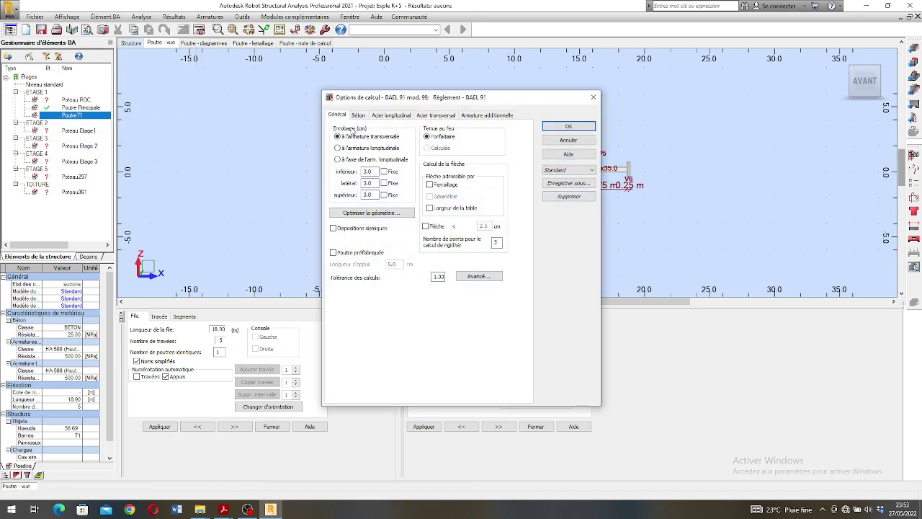
left_click(570, 170)
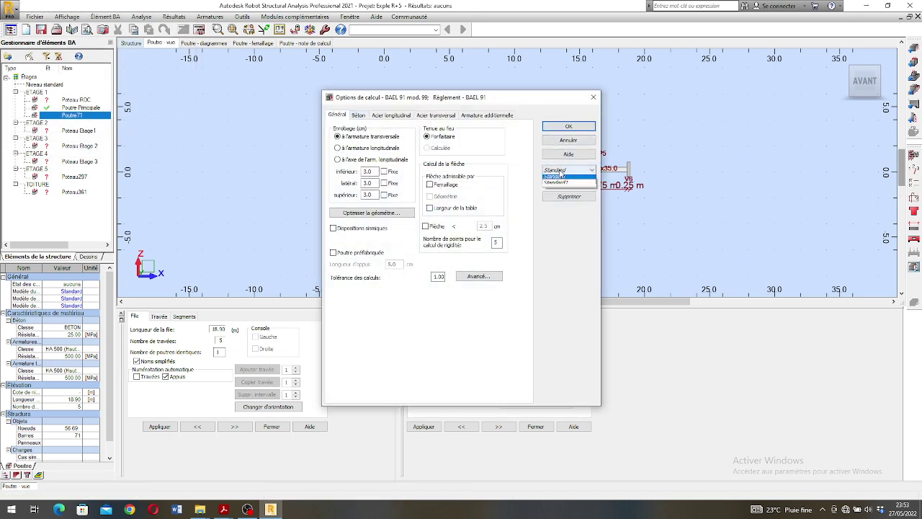
left_click(566, 189)
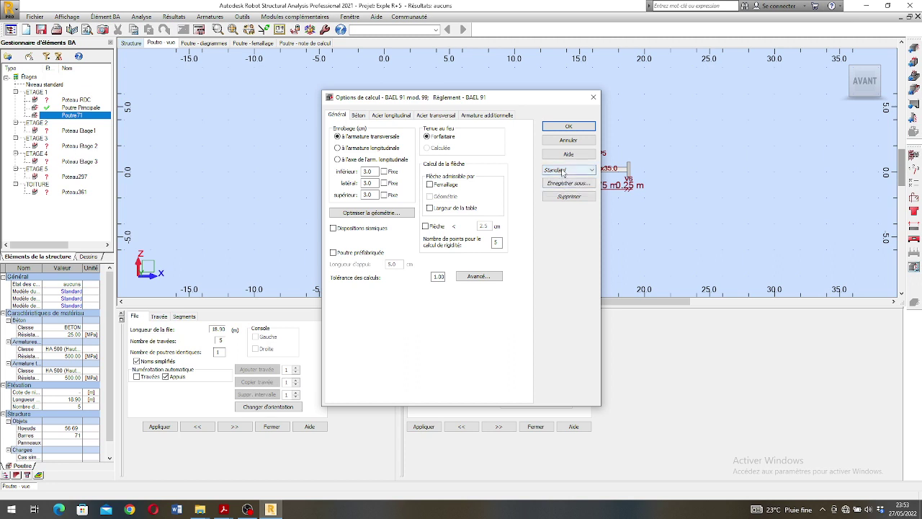
left_click(560, 172)
left_click(568, 191)
left_click(392, 115)
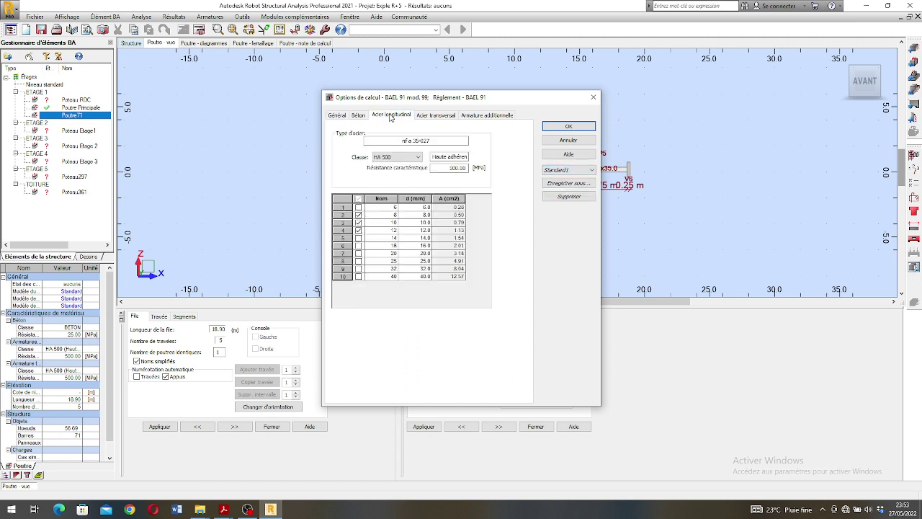
left_click(358, 239)
- Check the transversal steel, concrete and general calculation options, and limit the additional reinforcement to diameters 8, 10, 12, 14 and 16 mm
left_click(432, 117)
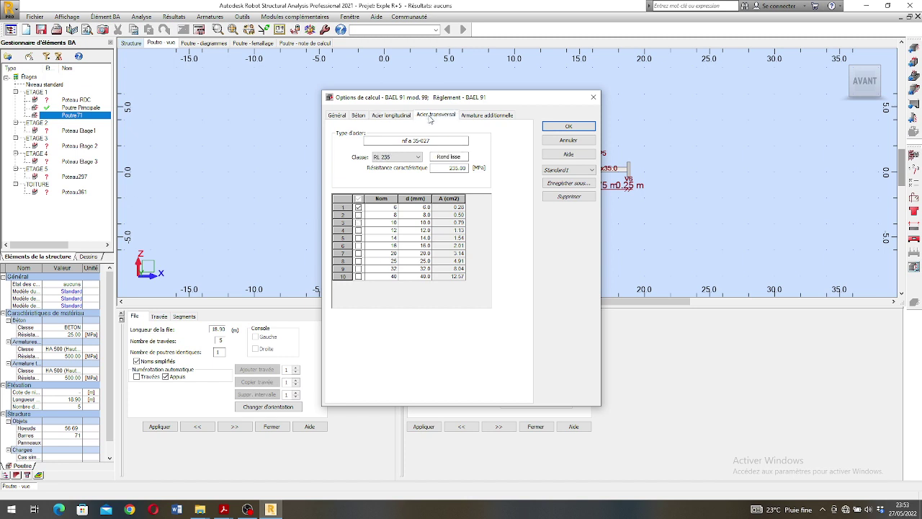
left_click(387, 117)
left_click(360, 117)
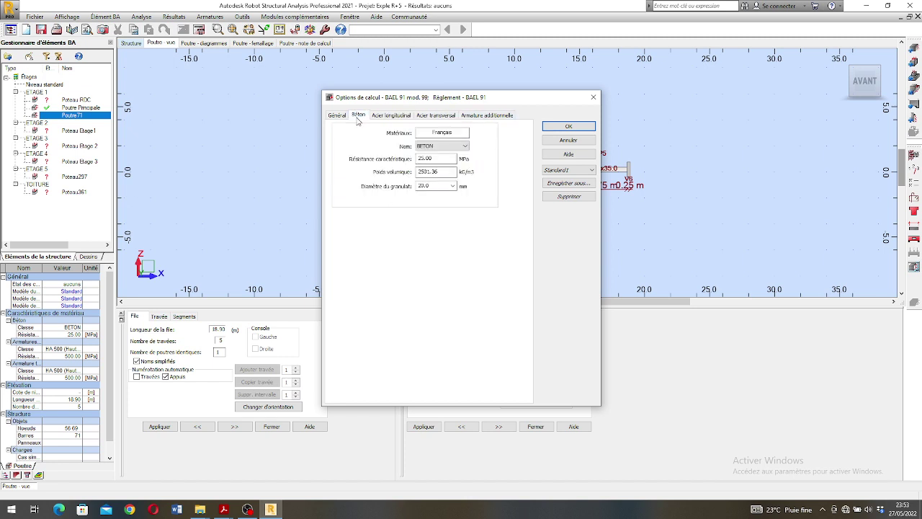
left_click(336, 116)
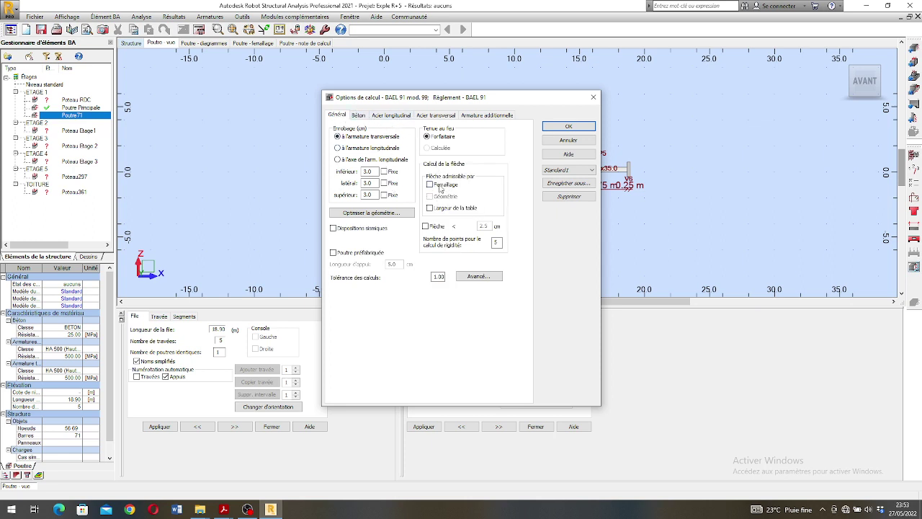
left_click(480, 116)
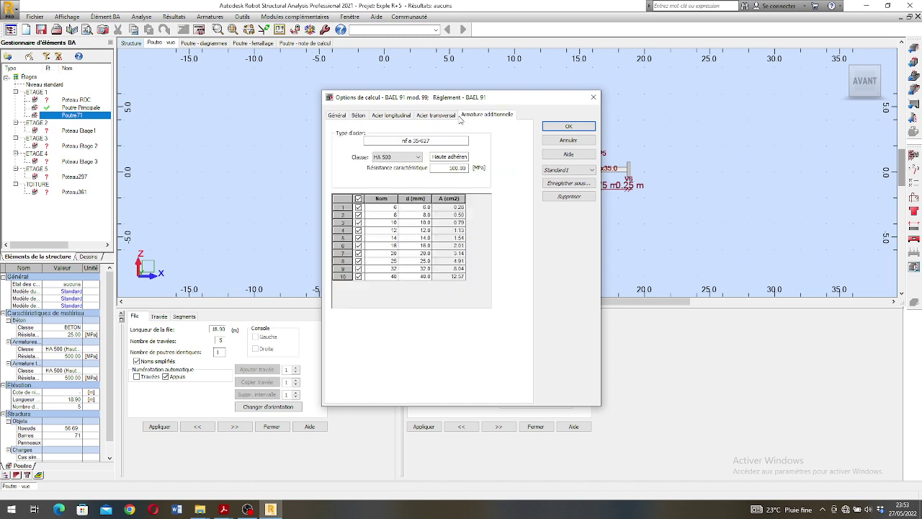
left_click(358, 214)
left_click(358, 223)
left_click(358, 238)
left_click(358, 246)
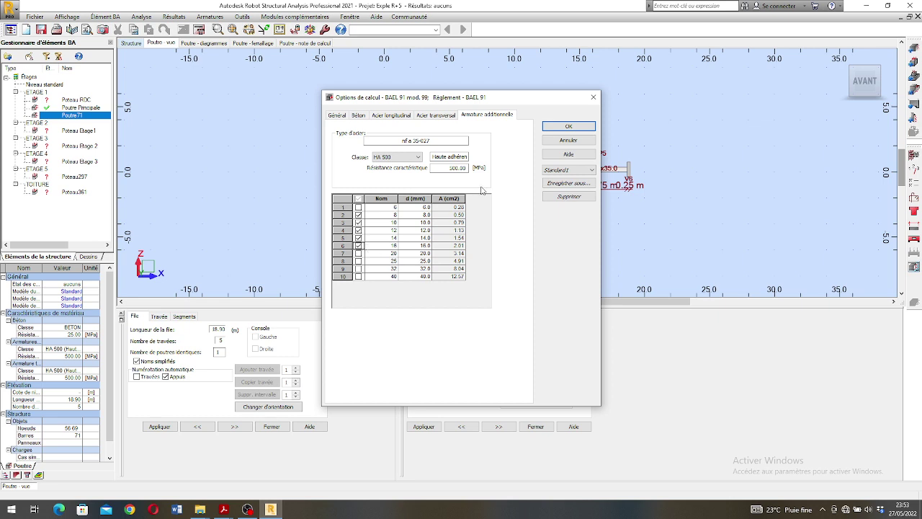
left_click(566, 127)
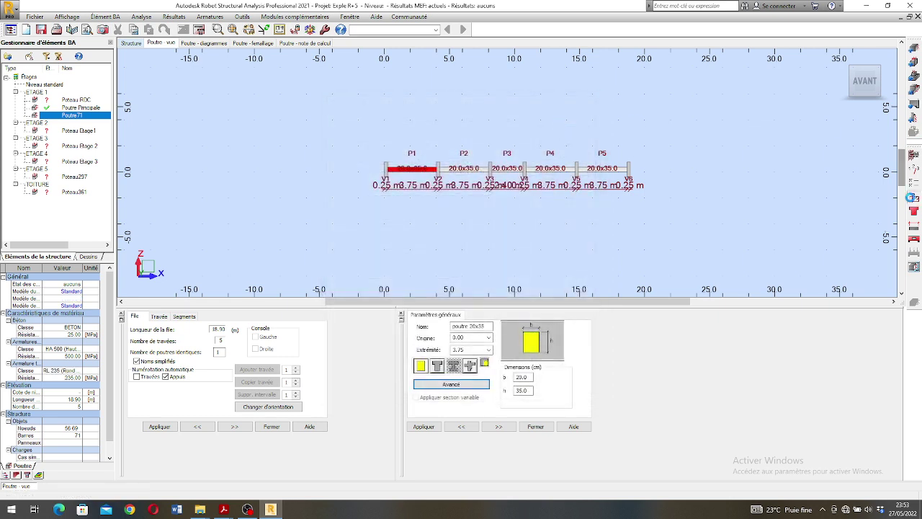
- Set the reinforcement layout of Poutre71 to "Par file" and accept the existing drawing parameters
left_click(912, 197)
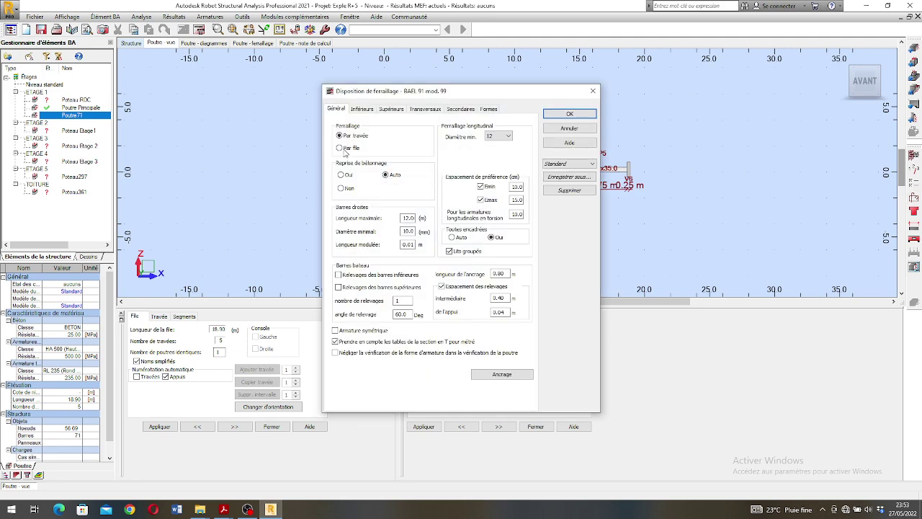
left_click(344, 150)
left_click(566, 115)
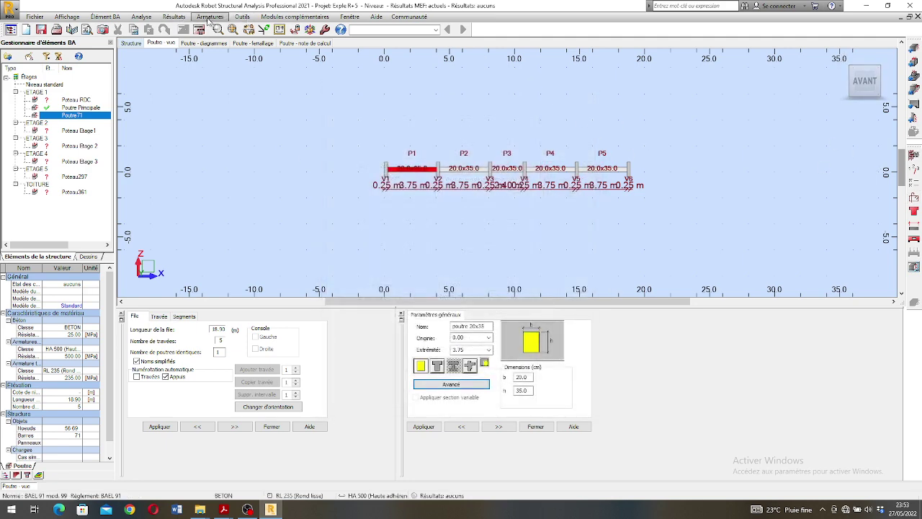
left_click(150, 20)
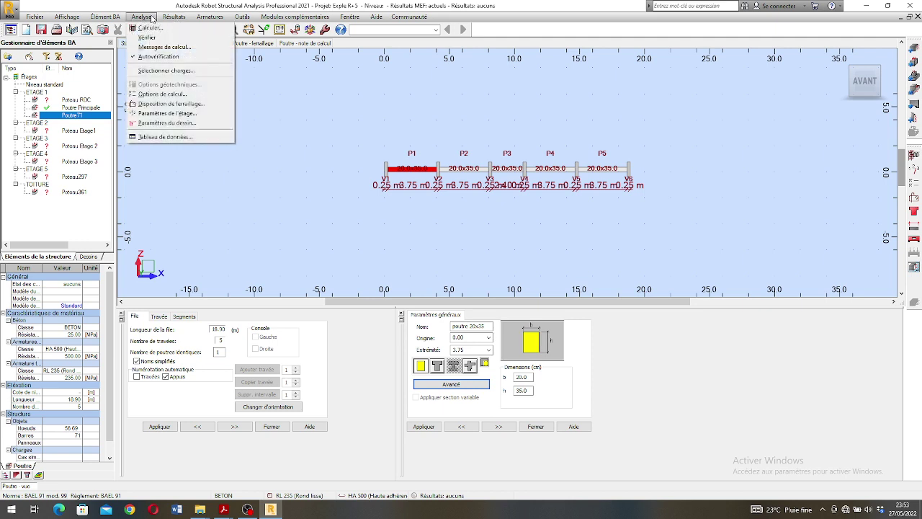
left_click(173, 123)
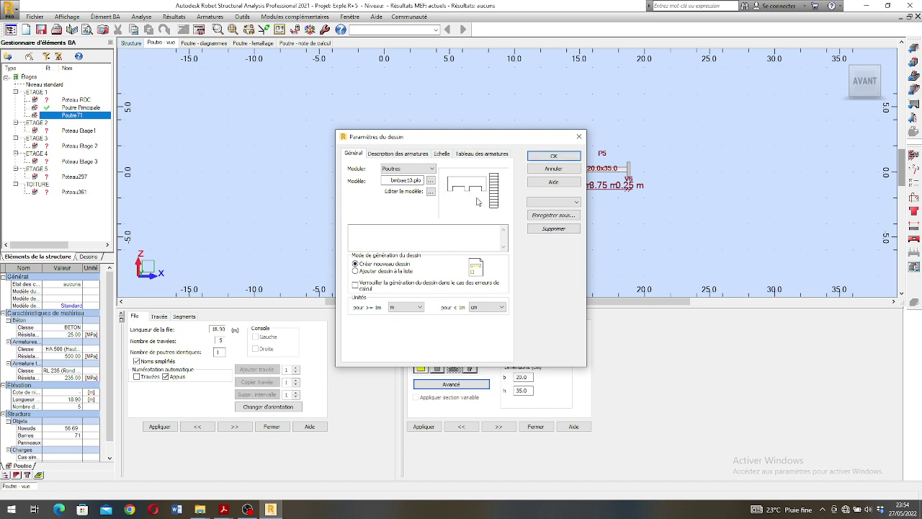
left_click(552, 156)
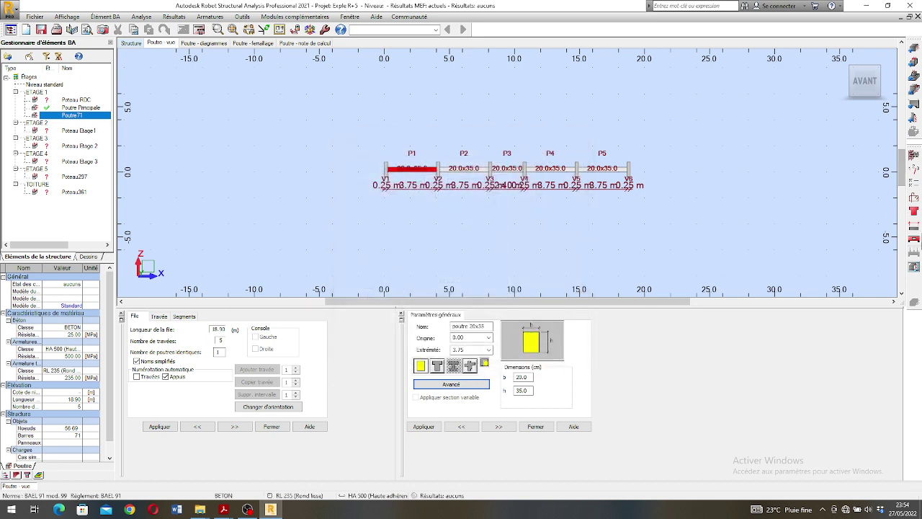
- Calculate the reinforcement of Poutre71 and examine each reported calculation error
left_click(199, 32)
left_click(496, 298)
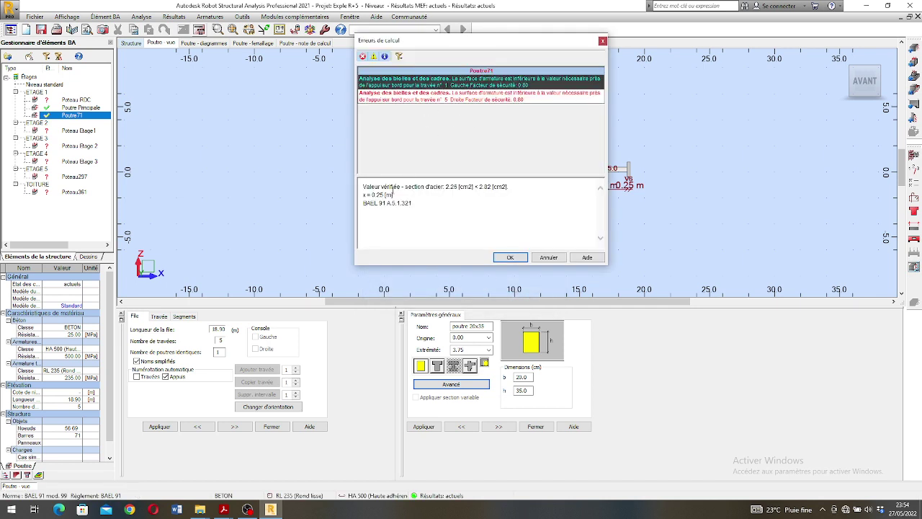
left_click_drag(479, 44, 462, 69)
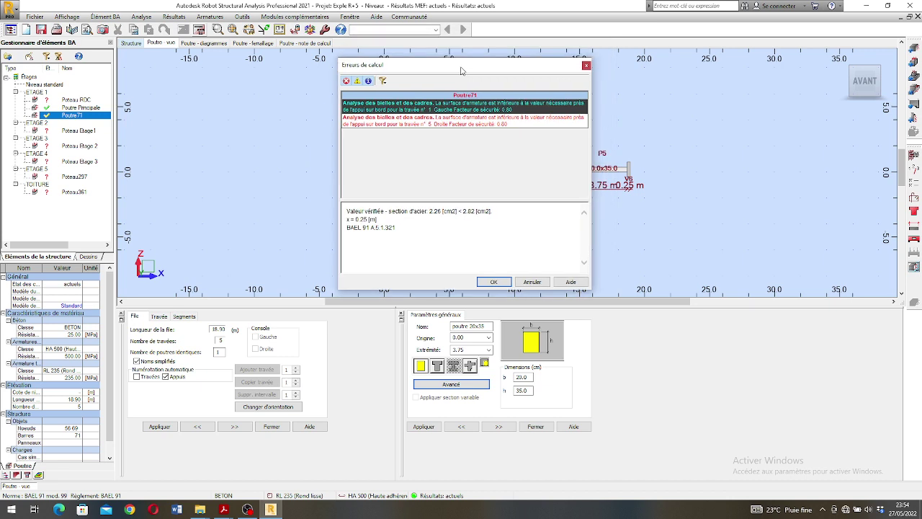
left_click(385, 117)
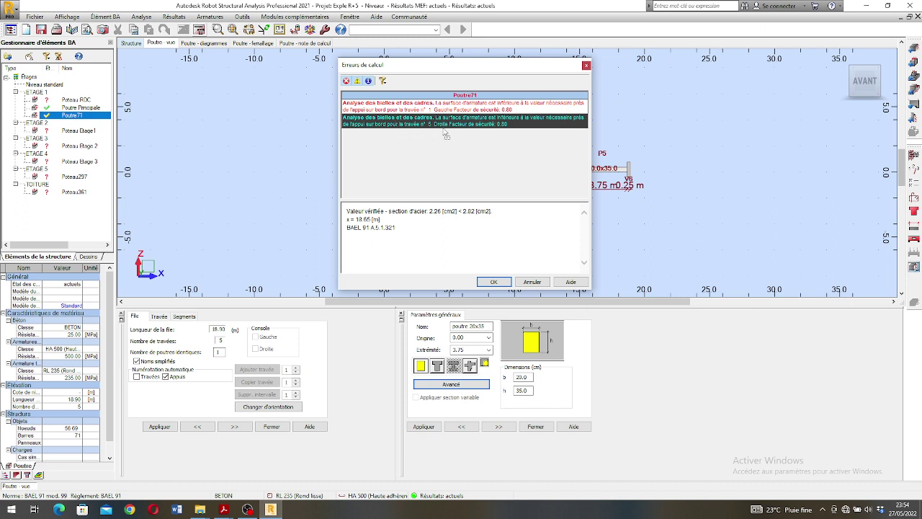
left_click(493, 284)
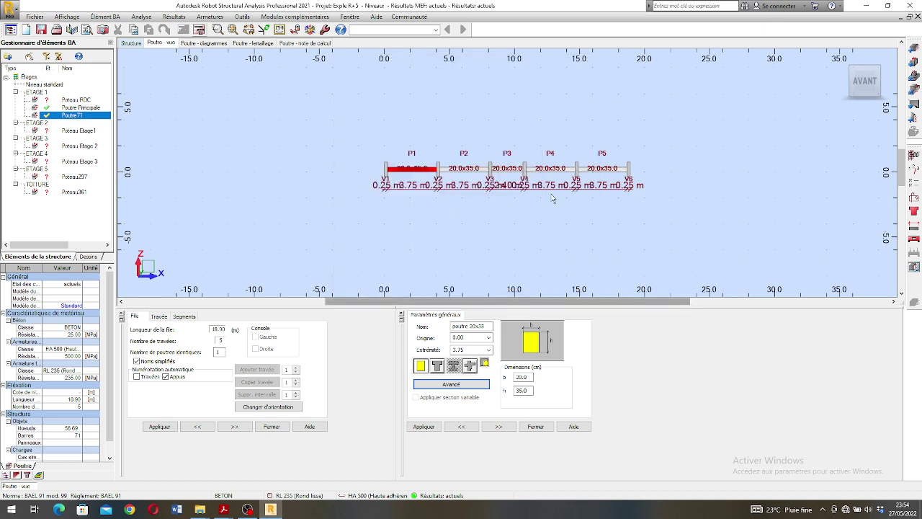
- Rename the ETAGE 1 beam Poutre71 as "Poutre secondaire"
scroll(350, 186, "down", 1)
scroll(493, 185, "up", 1)
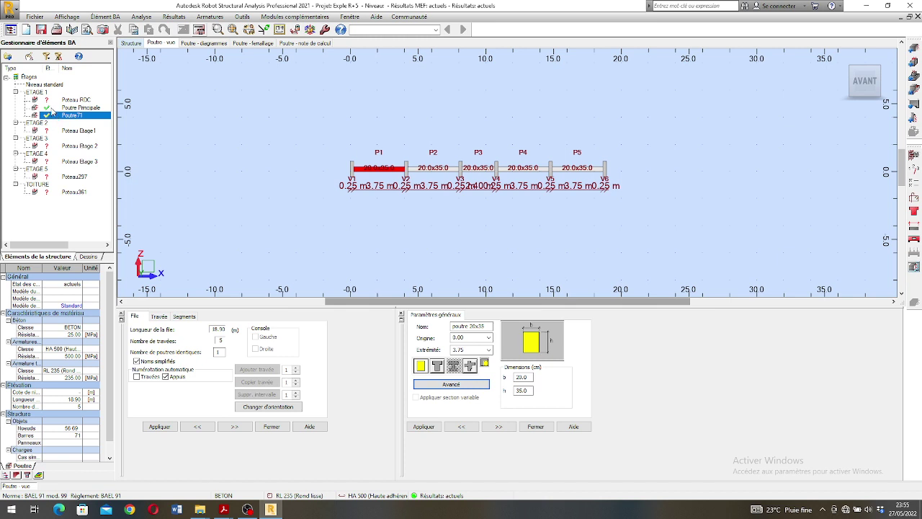
right_click(73, 117)
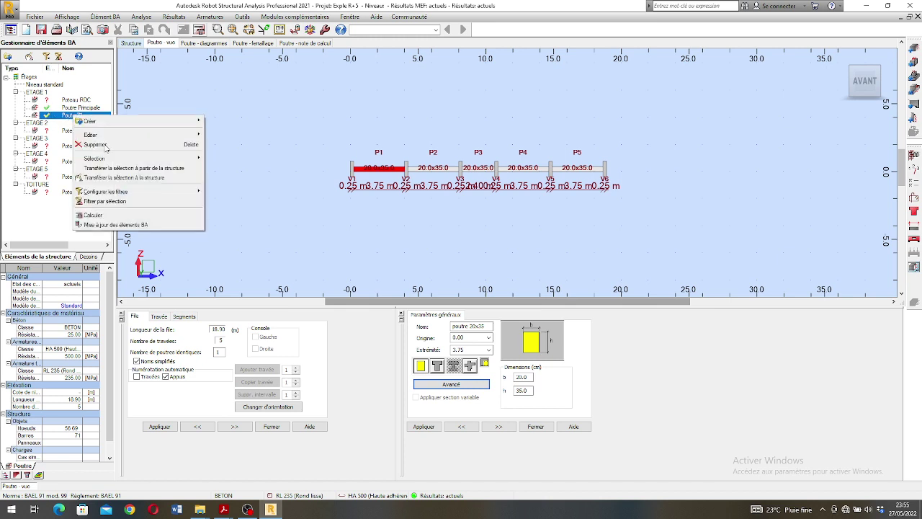
left_click(245, 164)
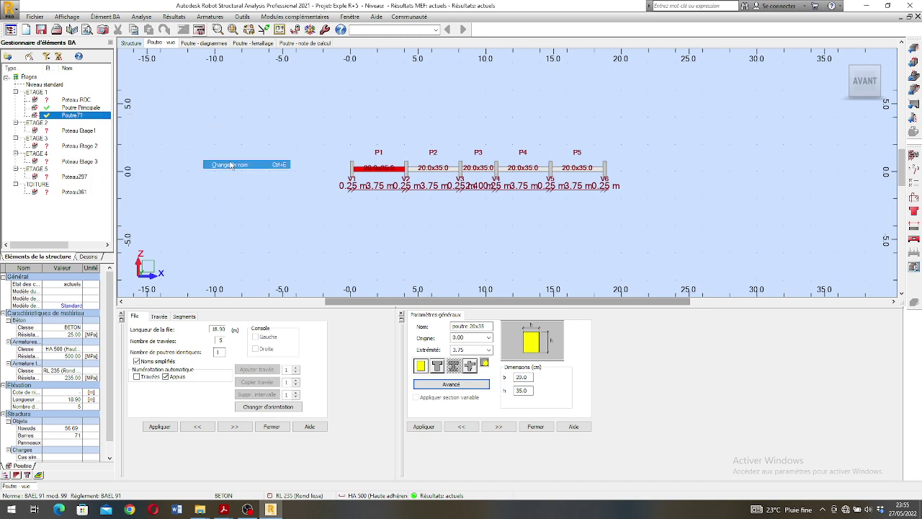
left_click(99, 117)
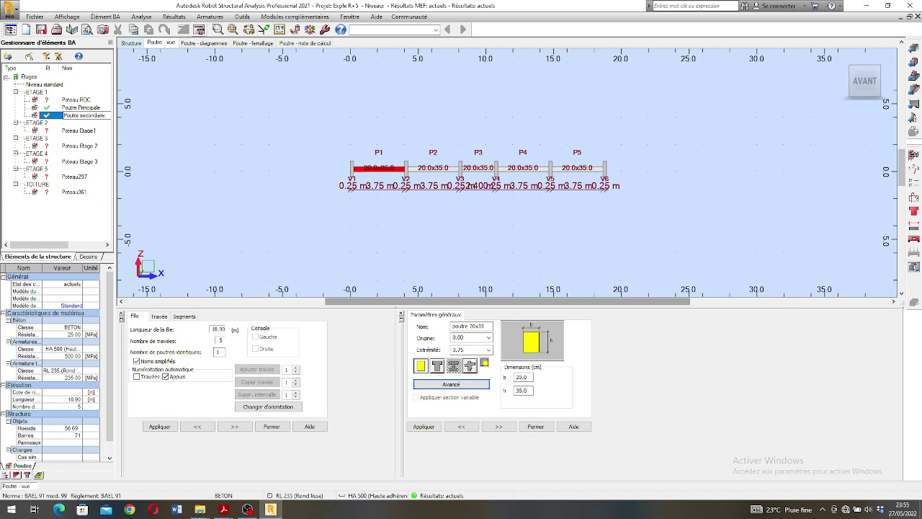
left_click(101, 120)
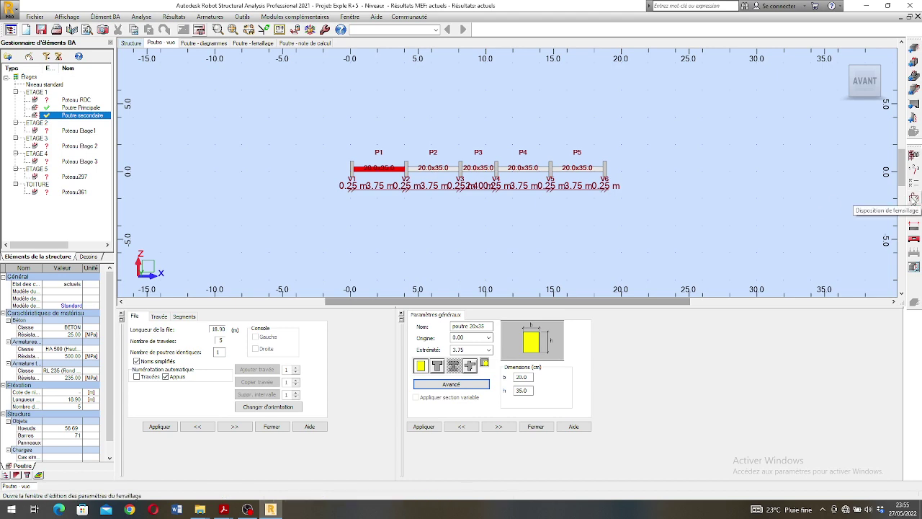
- Set the strut reinforcement (Armature des bielles) steel type to "Dito armatures longitudinales" in the beam's secondary reinforcement layout
left_click(914, 200)
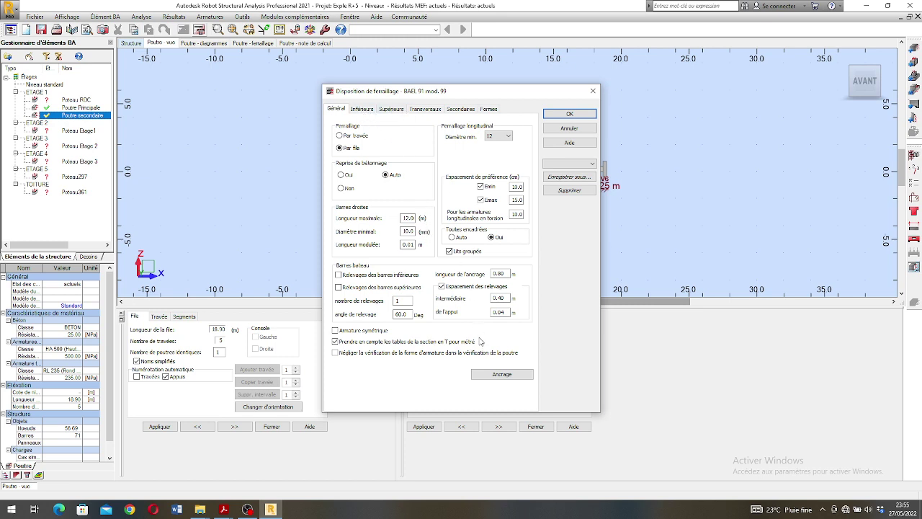
left_click(461, 109)
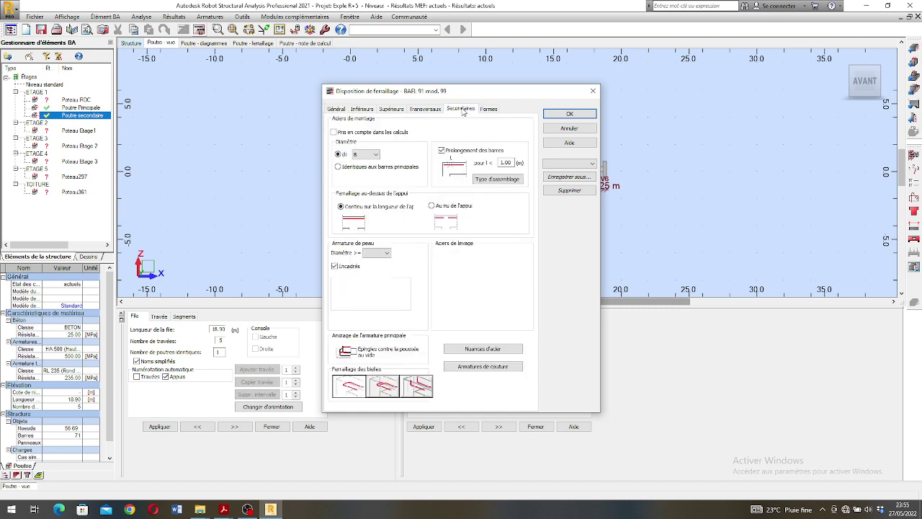
left_click(487, 351)
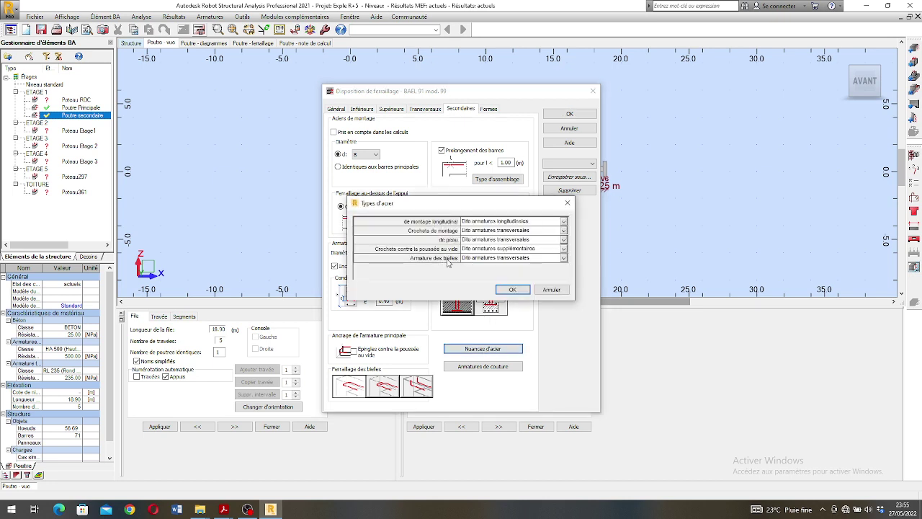
left_click(524, 258)
left_click(524, 258)
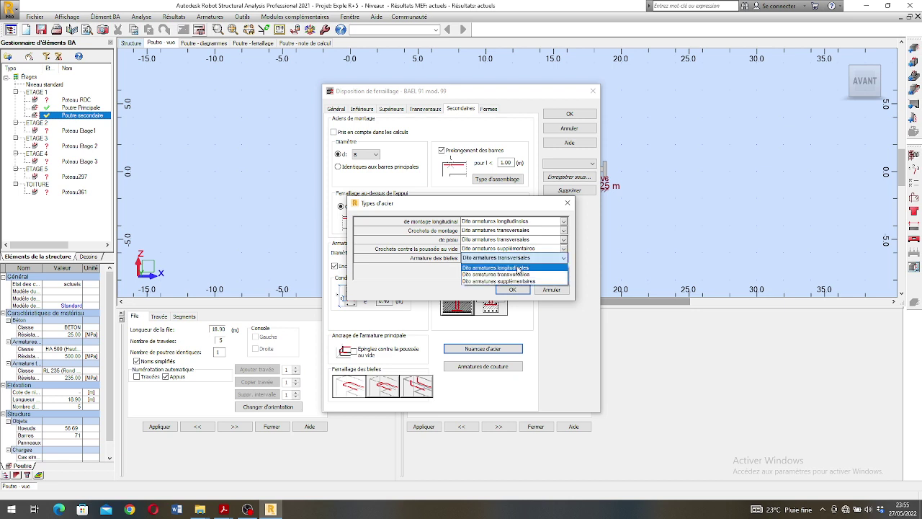
left_click(516, 267)
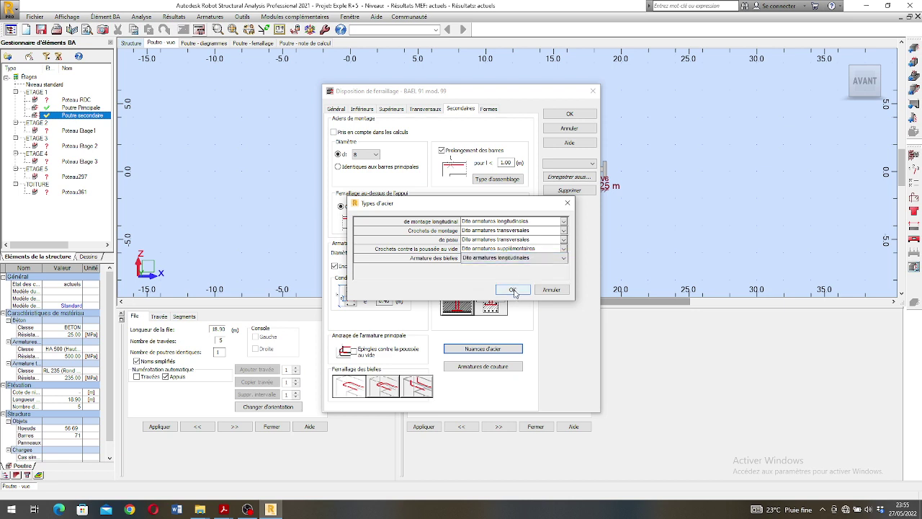
left_click(514, 290)
left_click(569, 114)
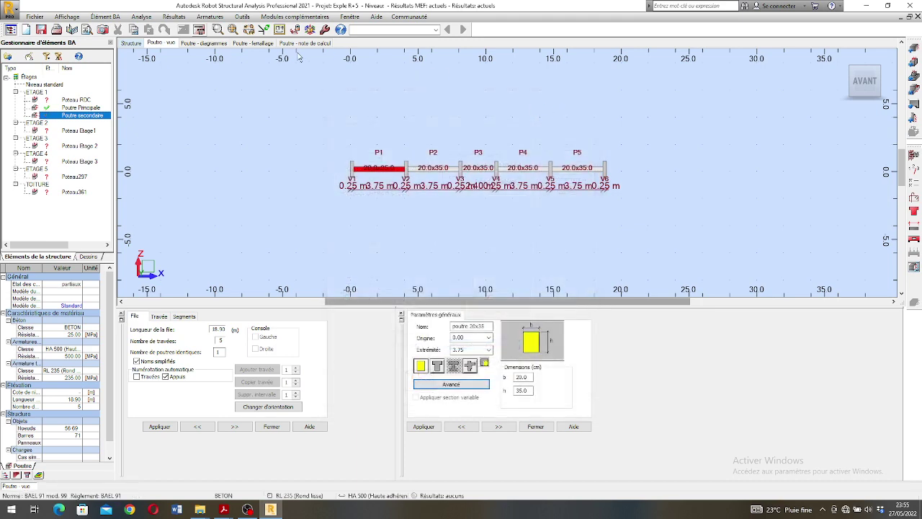
- Recalculate the reinforcement of Poutre secondaire and clear the selection of span P1 in the beam view
left_click(205, 32)
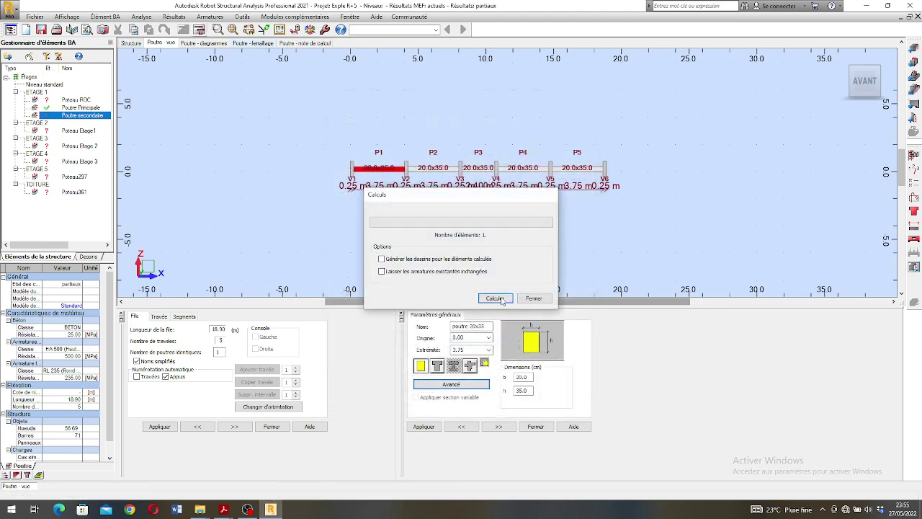
left_click(497, 298)
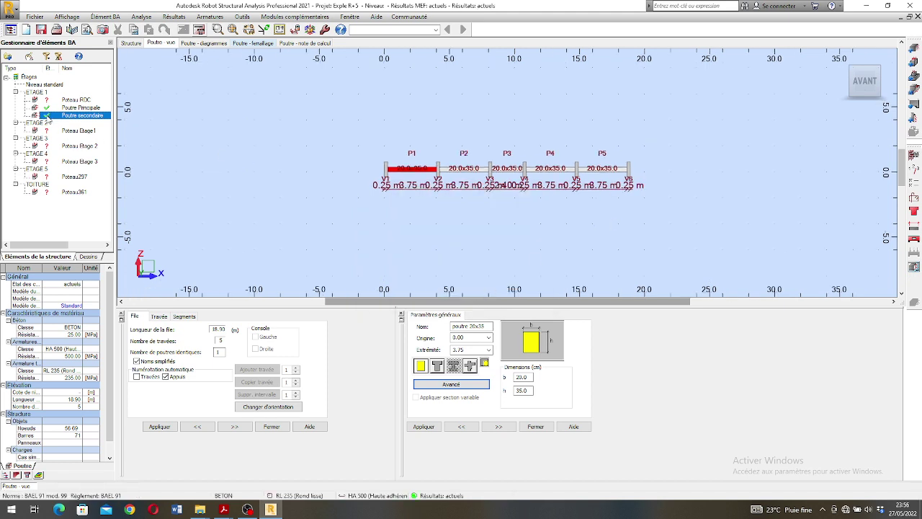
scroll(605, 189, "up", 1)
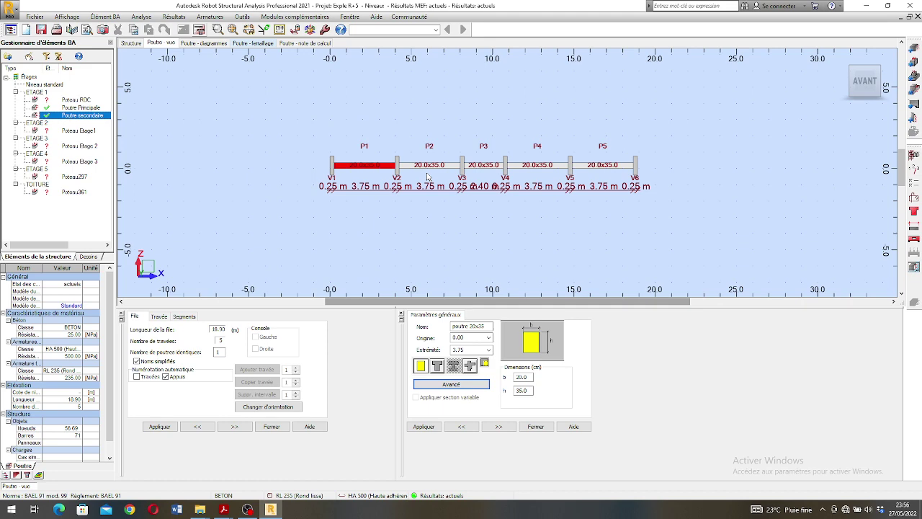
left_click(424, 220)
scroll(422, 180, "up", 2)
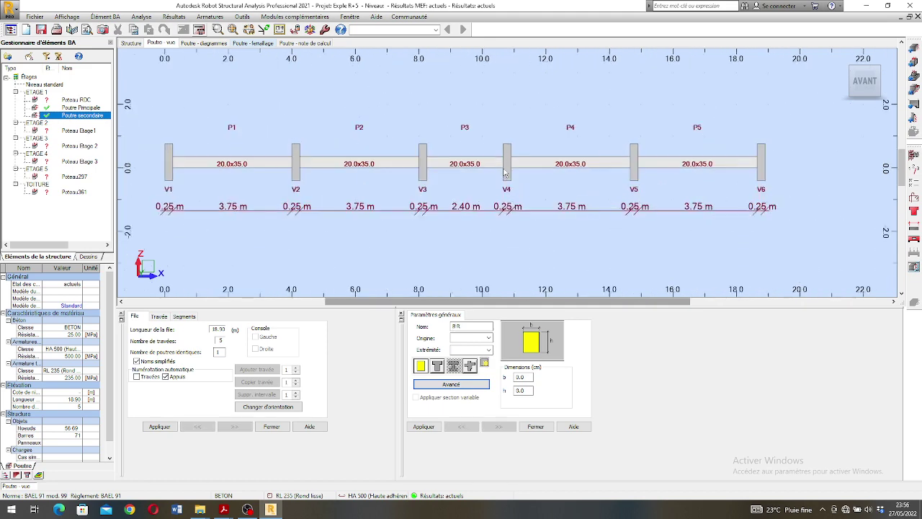
scroll(421, 130, "down", 1)
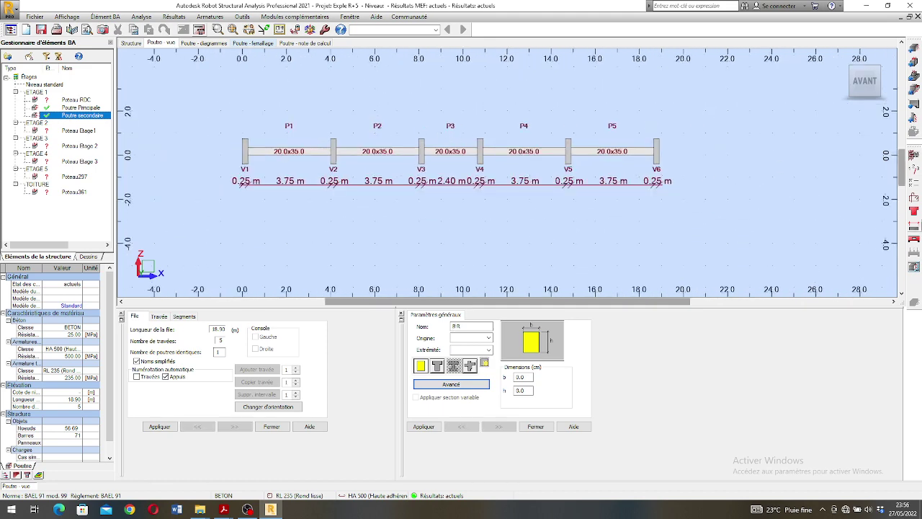
- Generate the execution drawing of Poutre secondaire and examine the reinforcement along its elevation from V1 to V6
left_click(913, 266)
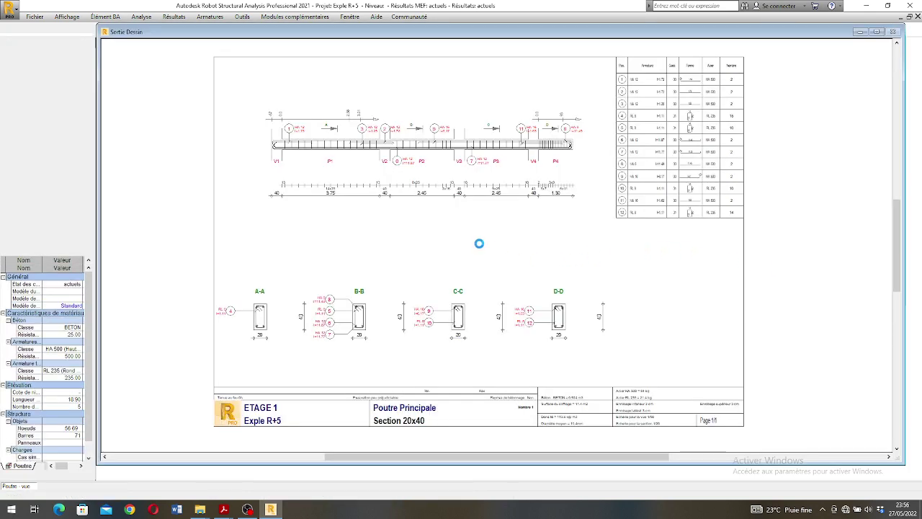
scroll(441, 163, "up", 2)
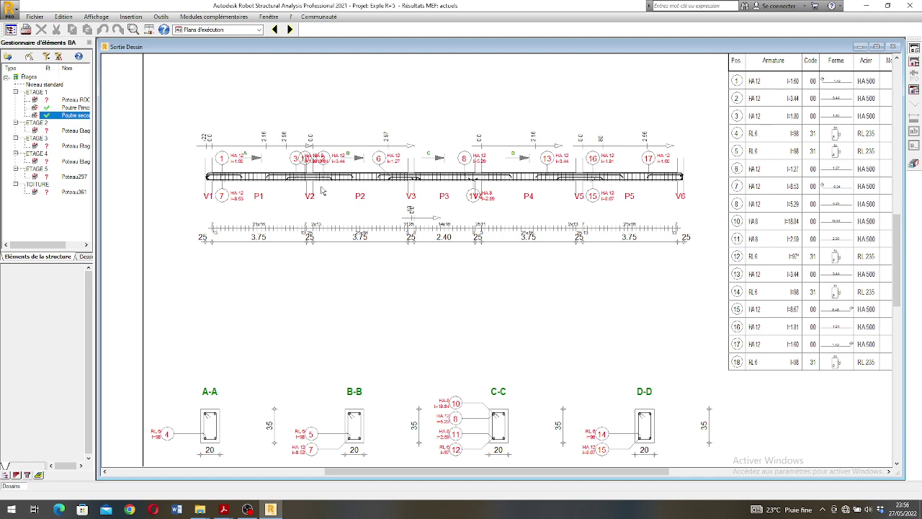
scroll(325, 189, "up", 3)
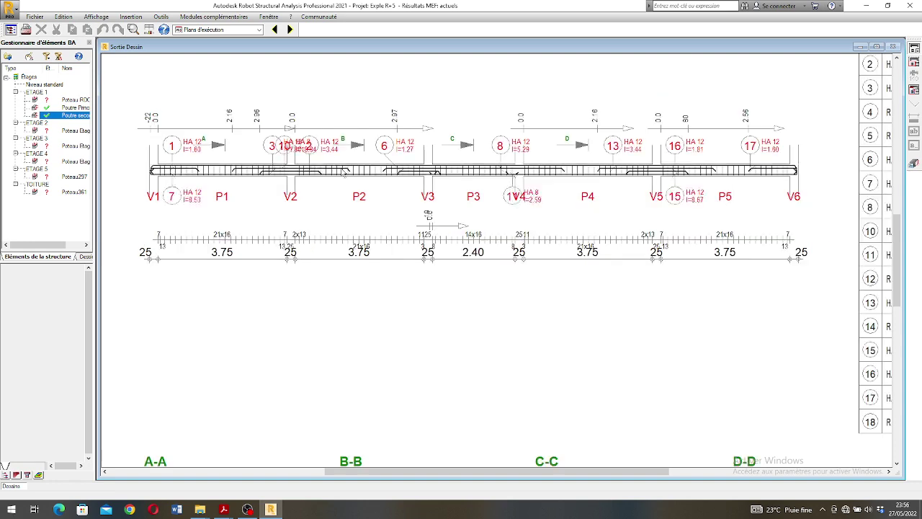
scroll(343, 173, "down", 1)
scroll(617, 176, "up", 1)
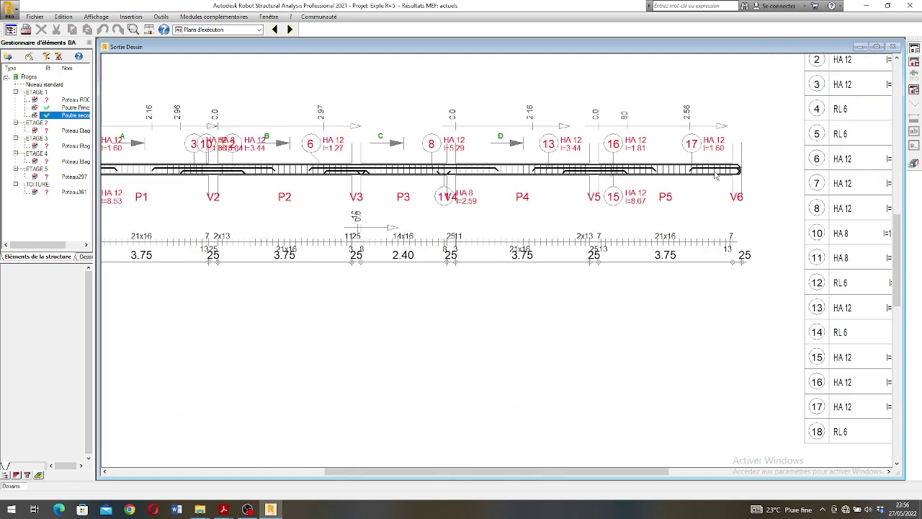
- Review the whole execution drawing sheet of Poutre secondaire, including sections A-A to D-D, and return to the beam module
scroll(611, 168, "down", 1)
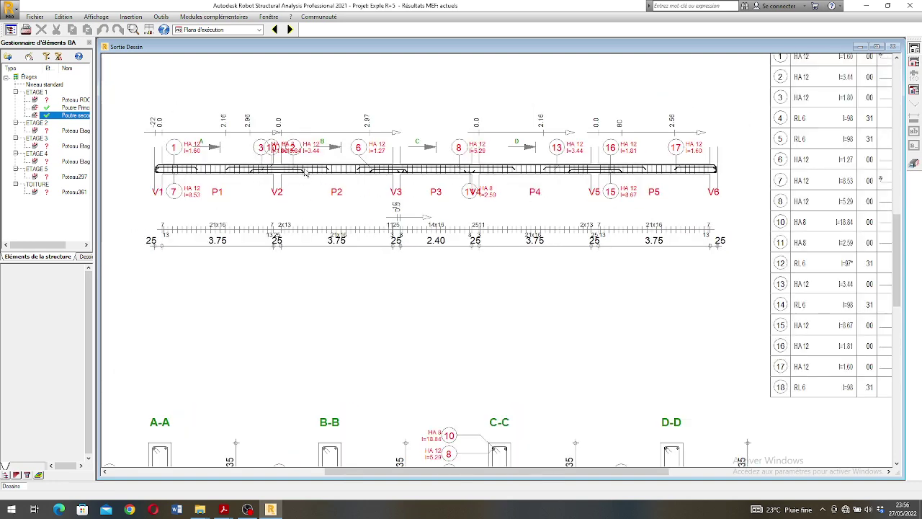
scroll(325, 171, "down", 2)
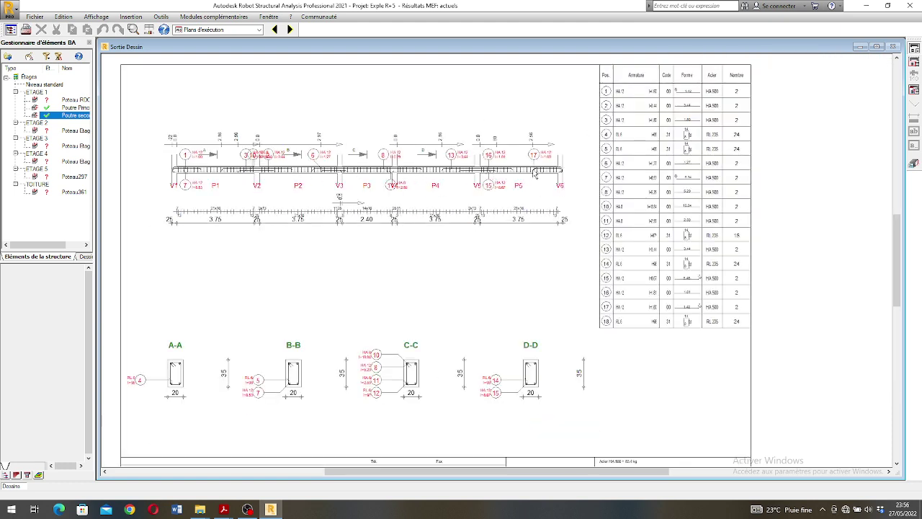
left_click(914, 164)
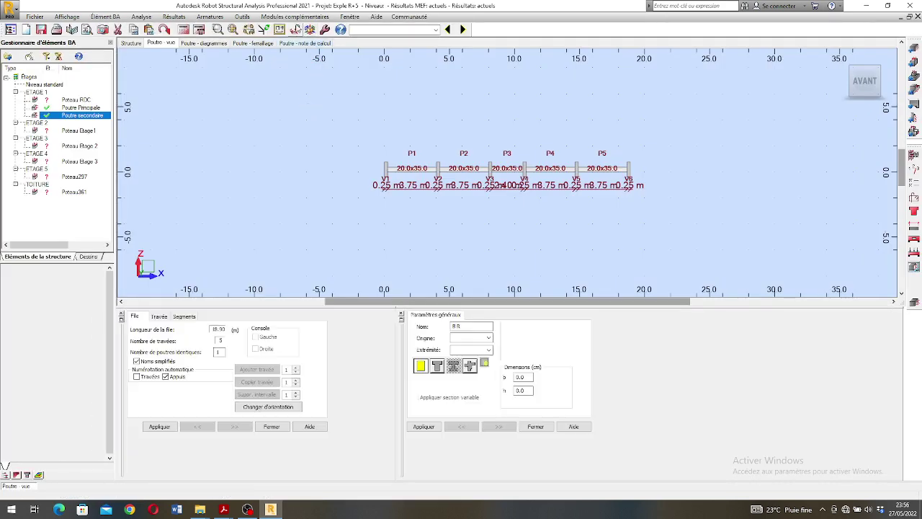
- Show the reinforcement of Poutre secondaire rotated in 3D and inspect the bar hooks at the end support
left_click(245, 45)
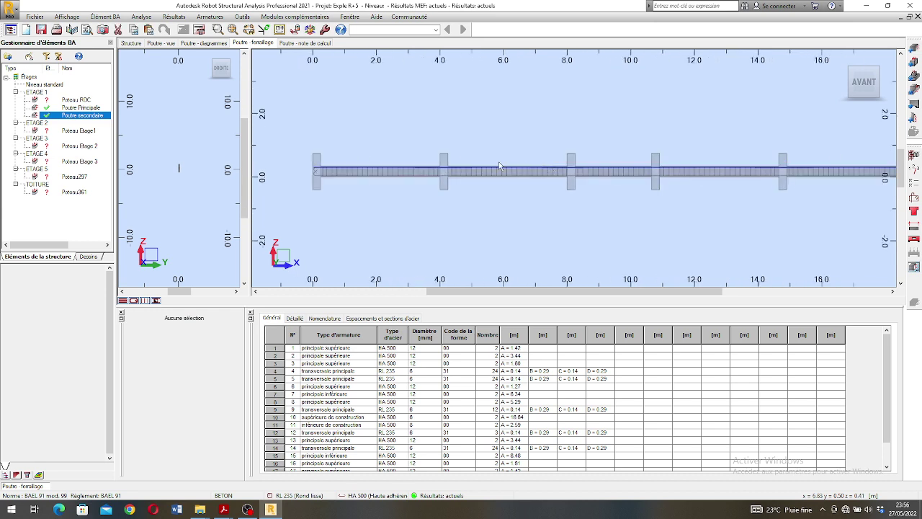
right_click(513, 230)
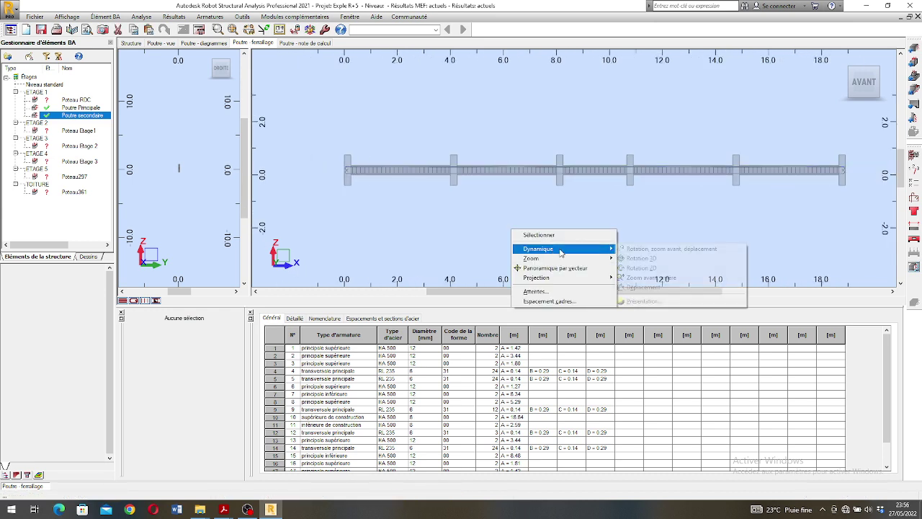
left_click(638, 258)
left_click_drag(623, 200, 654, 206)
scroll(735, 190, "up", 5)
scroll(534, 181, "down", 3)
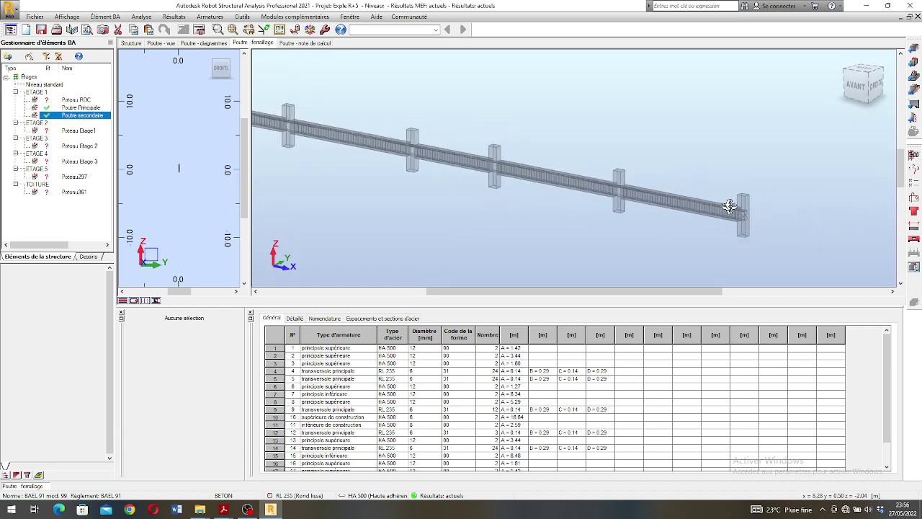
left_click_drag(730, 207, 731, 203)
scroll(747, 196, "up", 5)
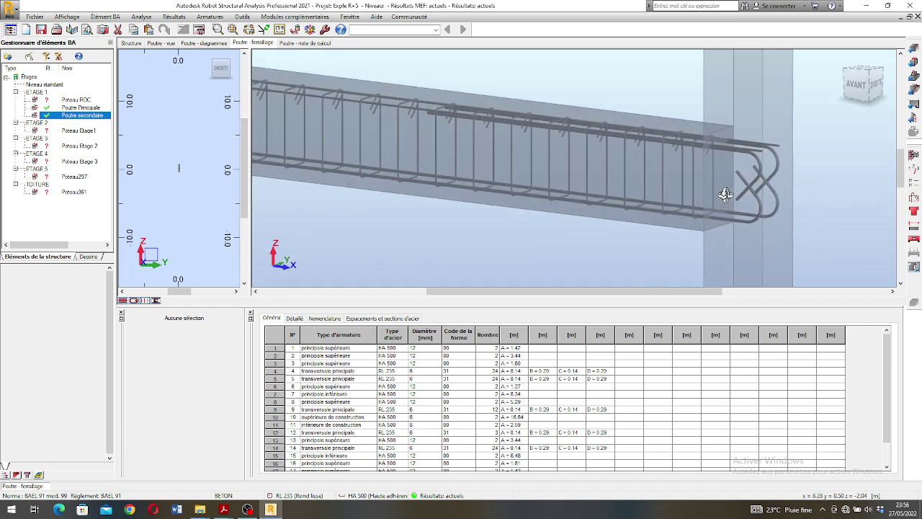
- Inspect the stirrups and overlapping top bars of Poutre secondaire around its intermediate supports in the 3D reinforcement model
scroll(756, 168, "down", 5)
left_click_drag(737, 168, 721, 173)
scroll(762, 173, "down", 5)
scroll(620, 161, "up", 9)
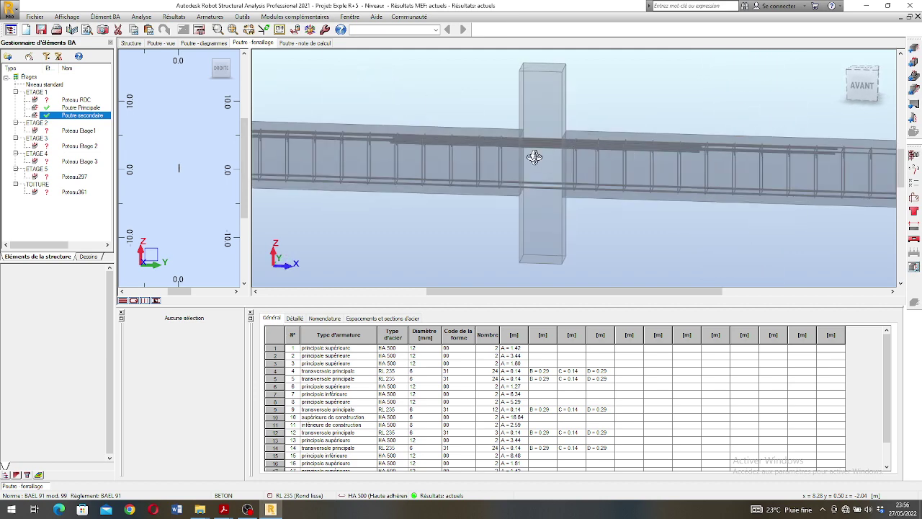
scroll(505, 154, "down", 8)
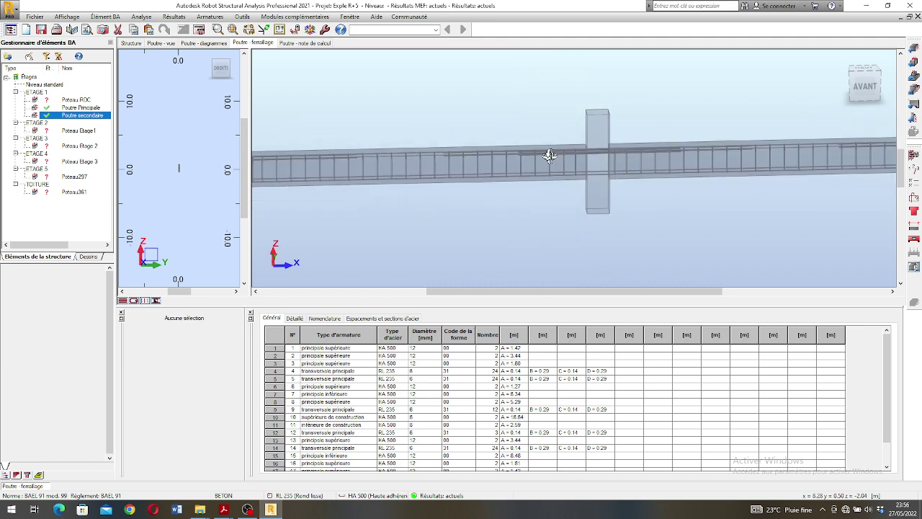
scroll(505, 170, "up", 6)
scroll(598, 137, "down", 9)
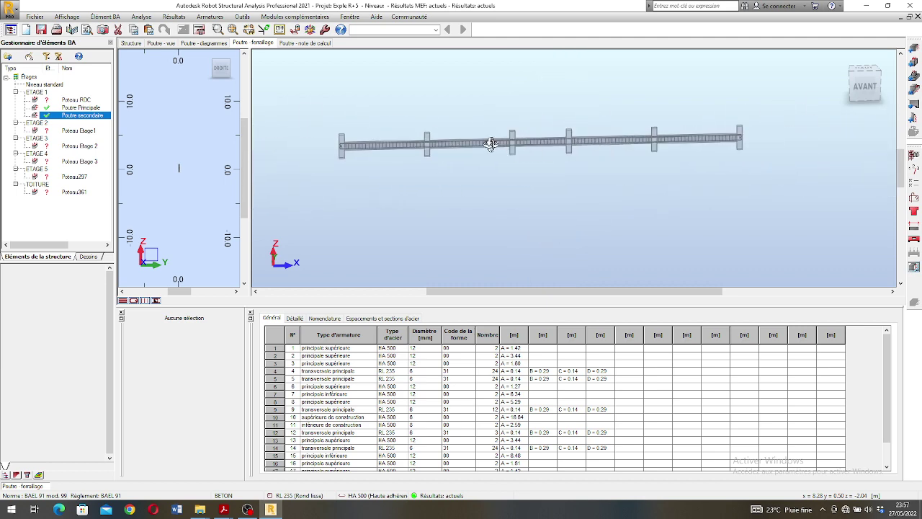
scroll(391, 157, "up", 3)
scroll(332, 158, "up", 7)
scroll(312, 139, "down", 5)
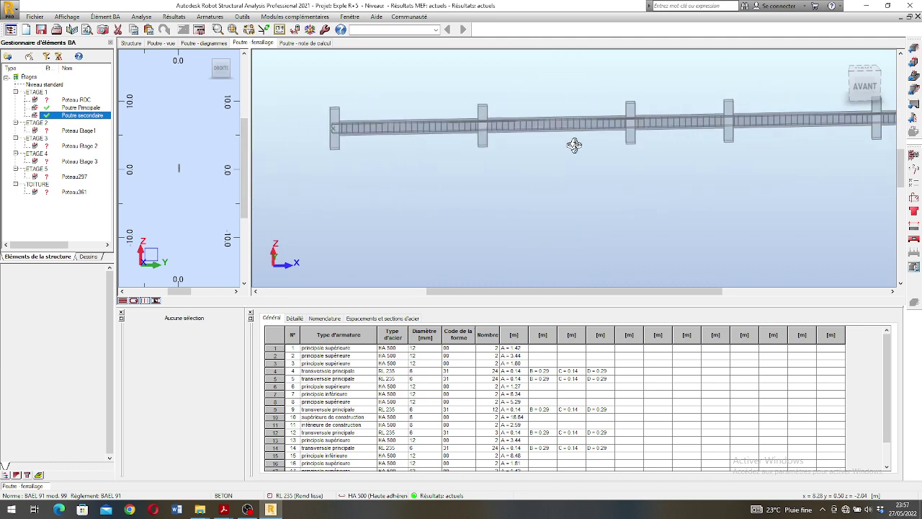
- View the complete reinforcement cage of Poutre secondaire obliquely in 3D across all five spans
left_click_drag(574, 145, 530, 146)
scroll(505, 159, "down", 5)
scroll(515, 171, "up", 3)
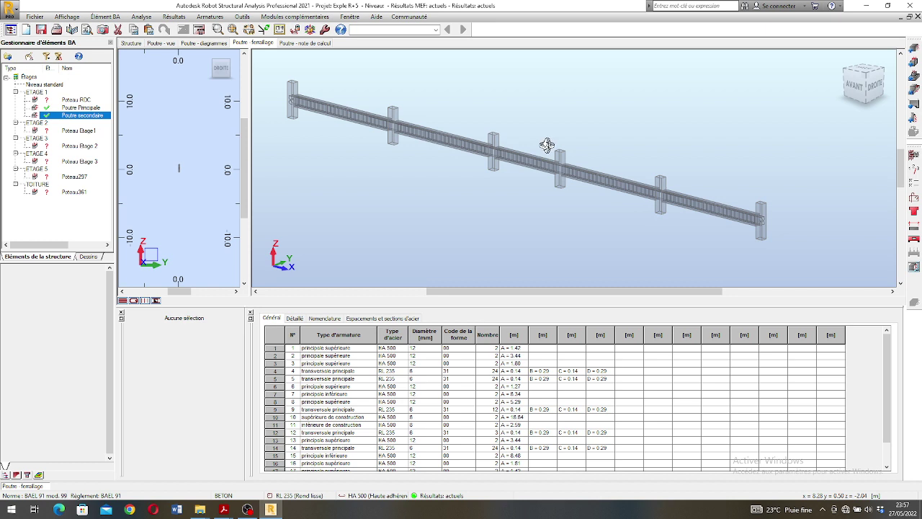
scroll(546, 175, "down", 3)
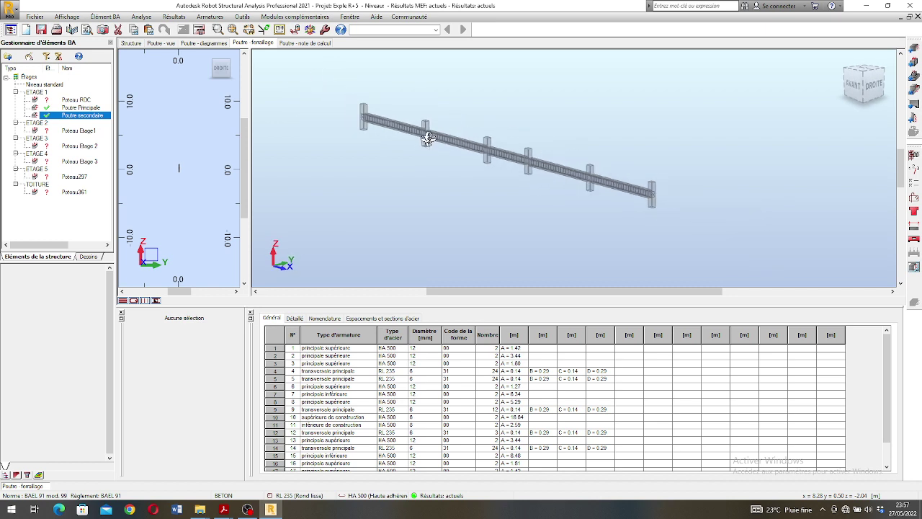
scroll(521, 146, "up", 2)
scroll(542, 134, "down", 2)
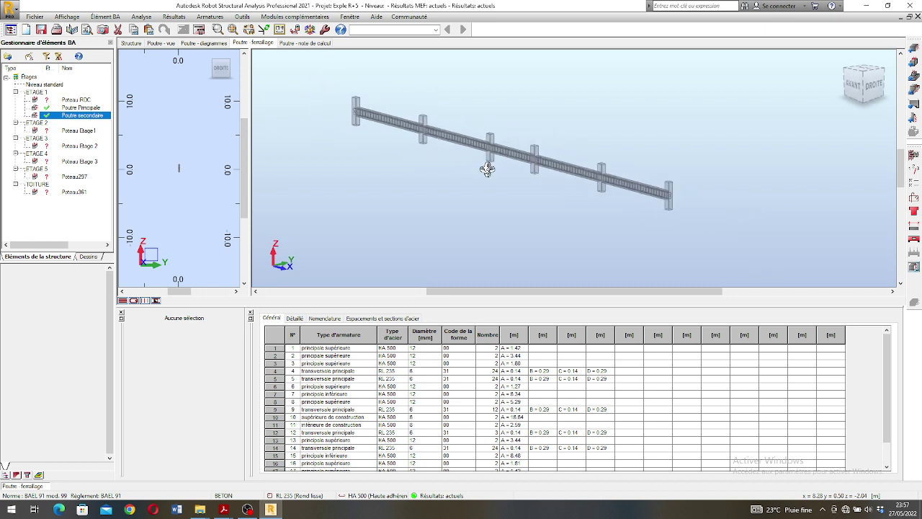
- Review the ELU results in the calculation note of Poutre secondaire together with the beam's bending moment diagrams
left_click(314, 43)
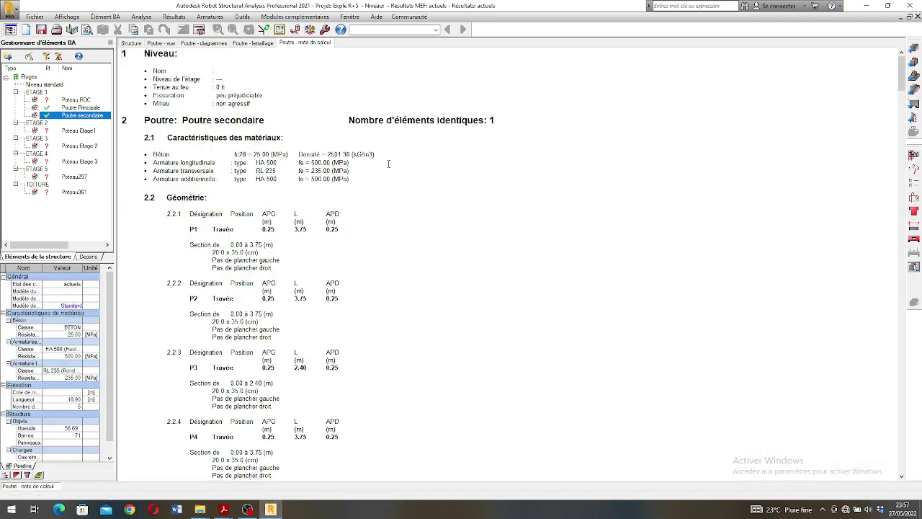
scroll(325, 173, "down", 12)
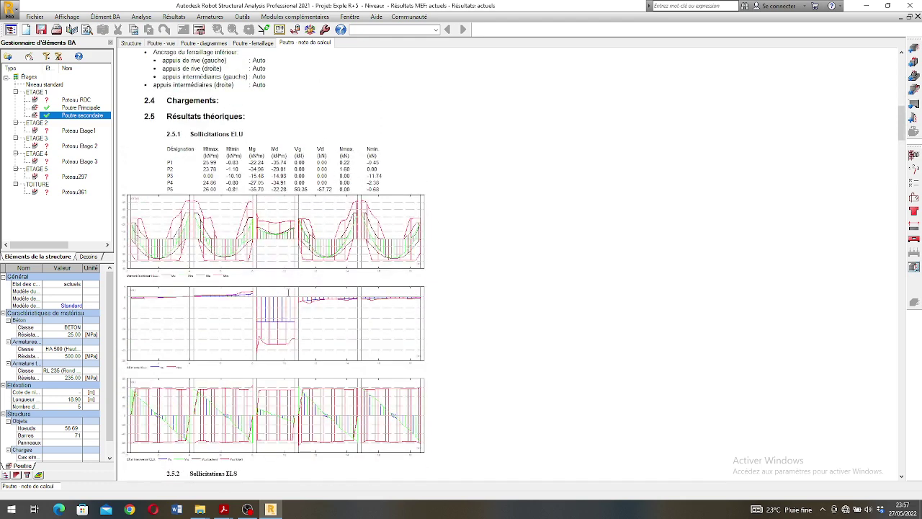
left_click(193, 44)
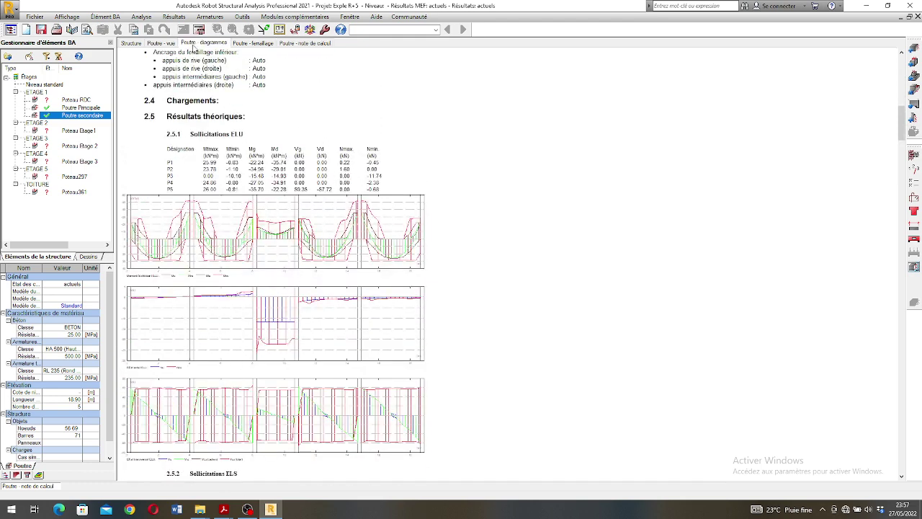
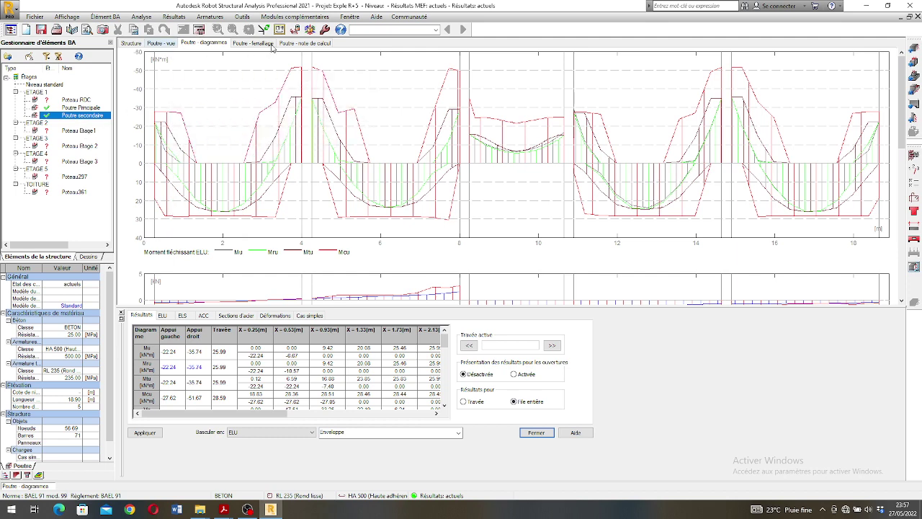
left_click(307, 44)
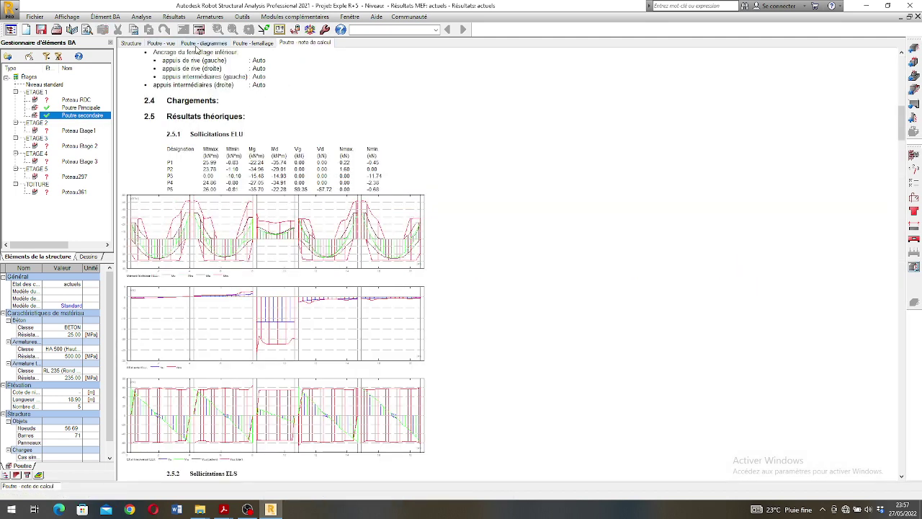
- Check the execution drawing briefly, and read the Quantitatif and span-by-span Ferraillage sections of the calculation note
left_click(914, 268)
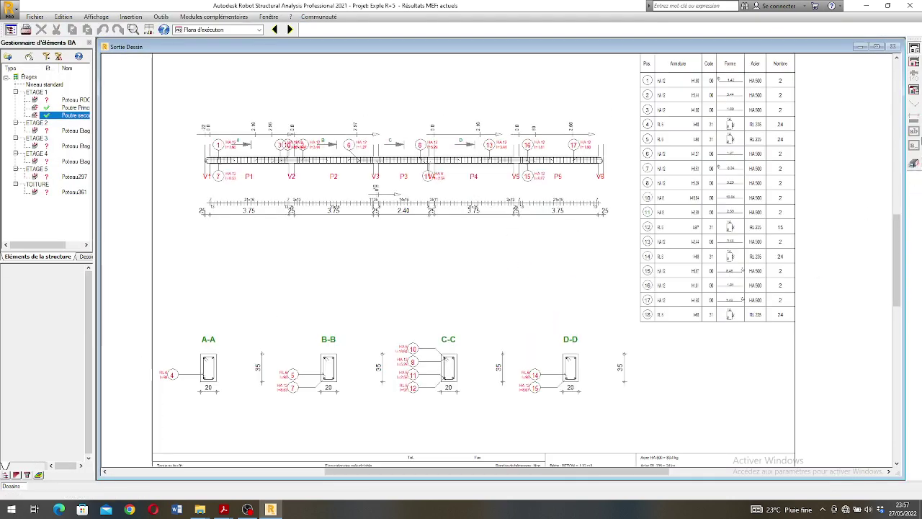
left_click(914, 164)
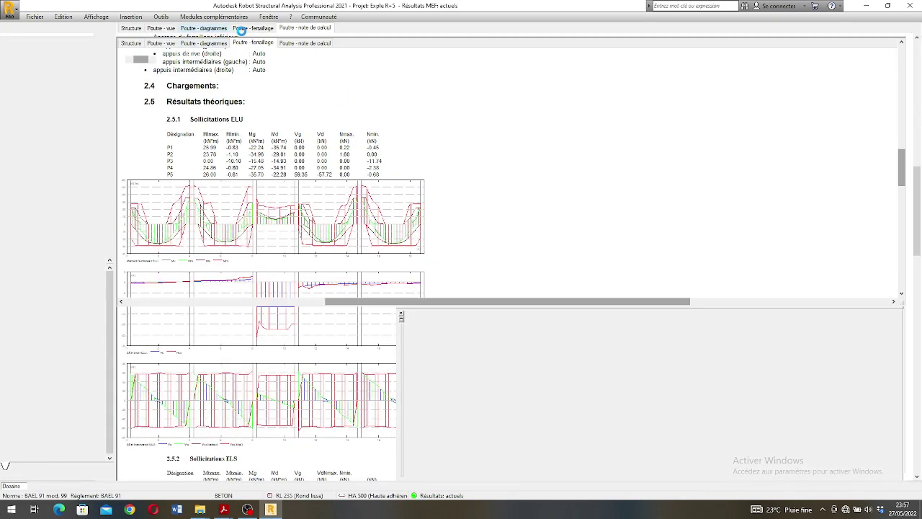
left_click(296, 43)
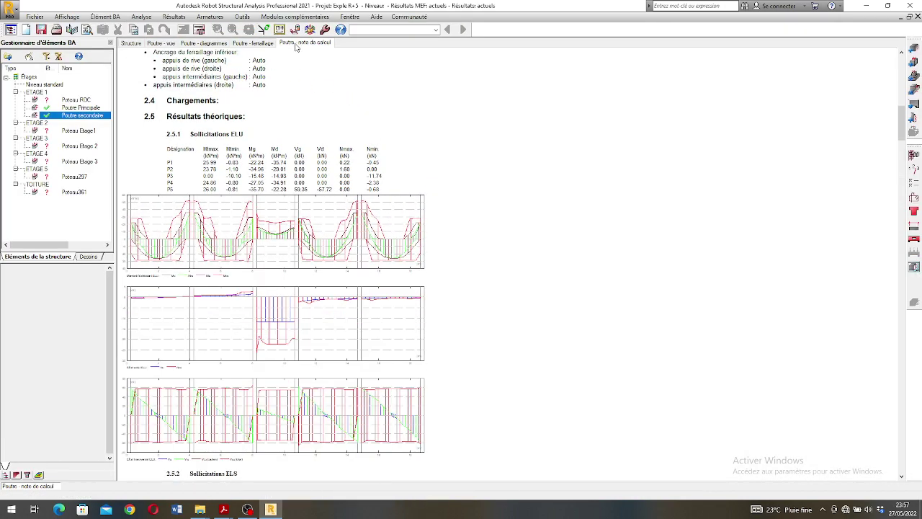
scroll(917, 189, "down", 5)
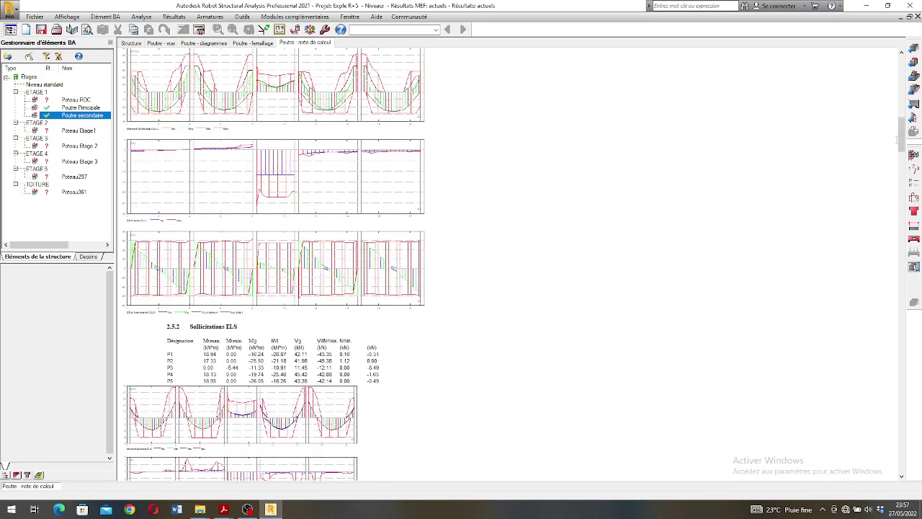
left_click_drag(903, 139, 903, 461)
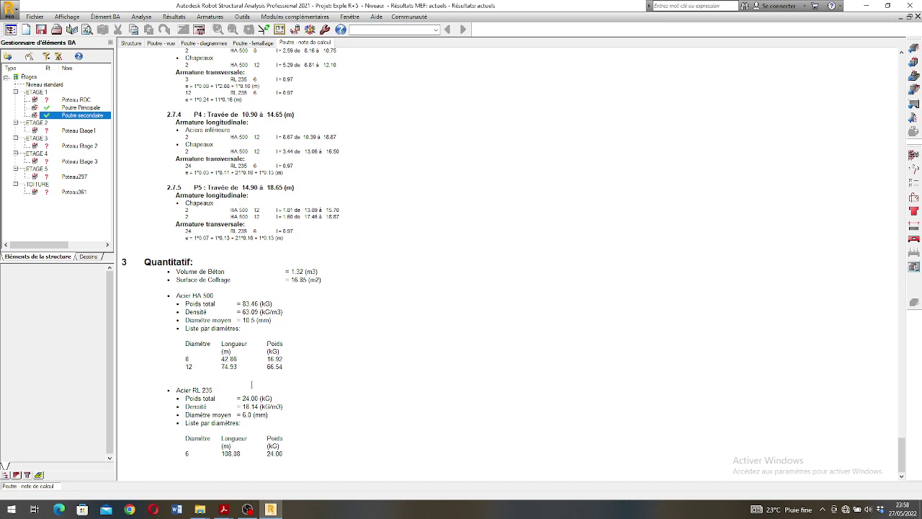
scroll(252, 384, "up", 5)
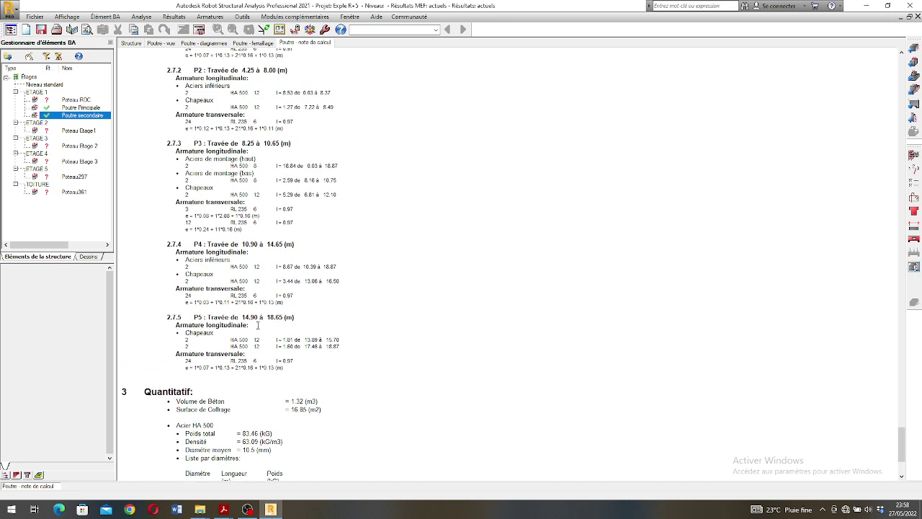
scroll(257, 325, "up", 10)
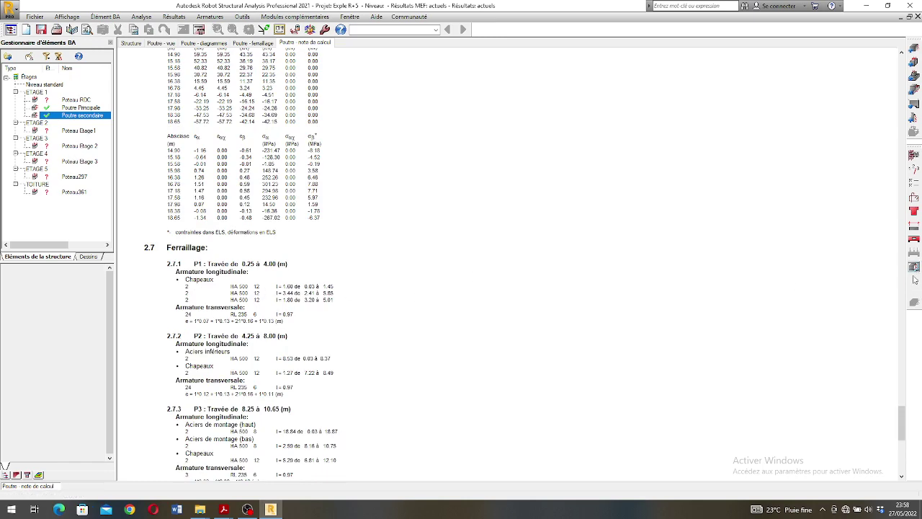
- Regenerate the execution drawing of Poutre secondaire and examine the steel, concrete and formwork quantities in its title block
left_click(914, 267)
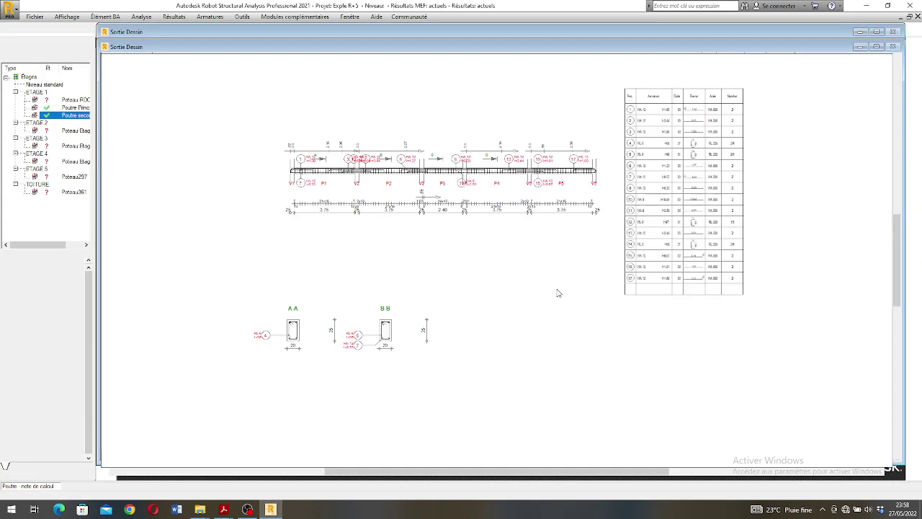
scroll(659, 431, "up", 5)
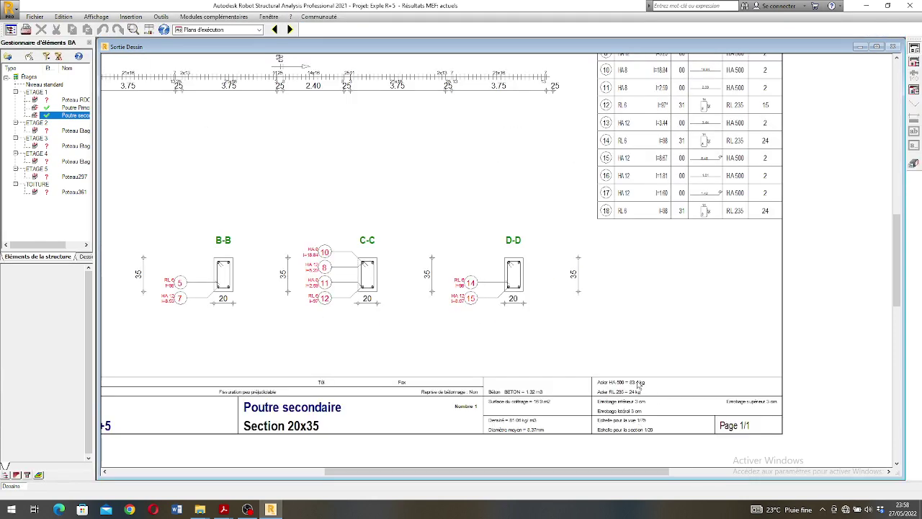
scroll(634, 384, "up", 2)
scroll(618, 366, "down", 2)
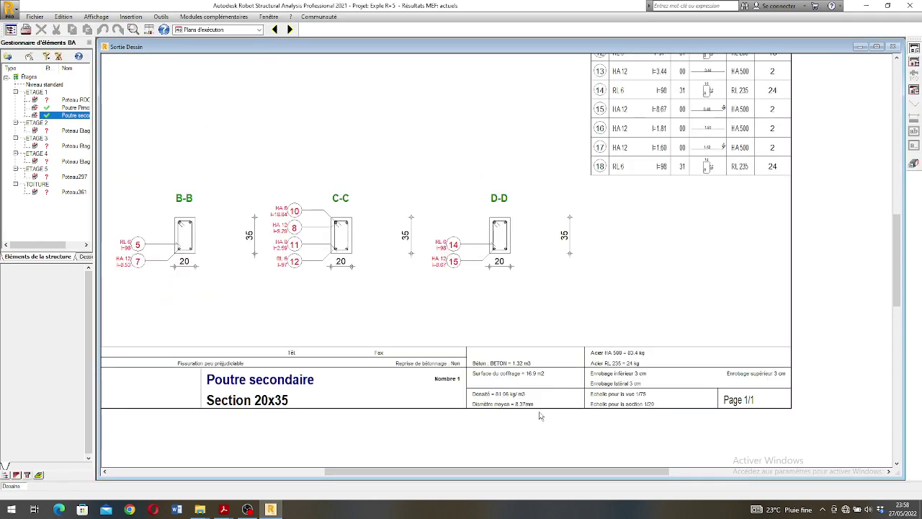
scroll(604, 386, "up", 1)
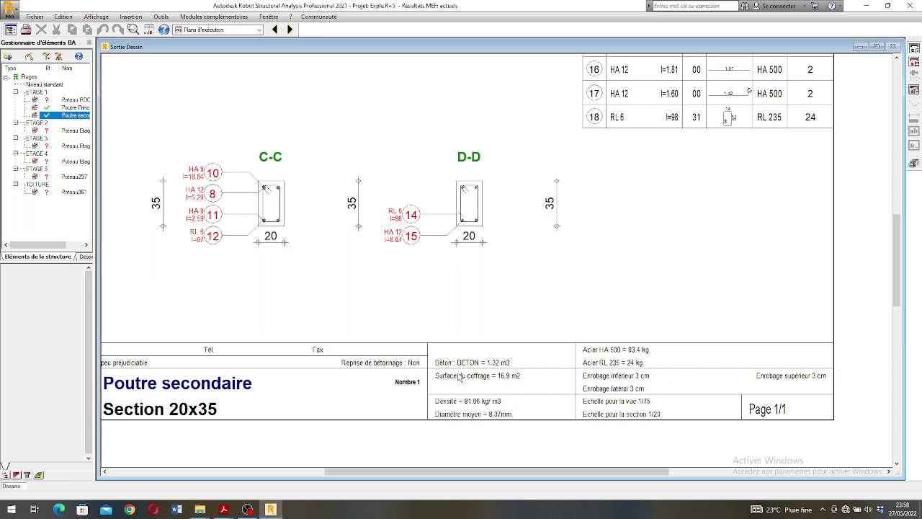
- Examine the elevation, cross-sections and bar schedule on the full execution drawing sheet of Poutre secondaire
scroll(587, 379, "down", 1)
scroll(558, 374, "down", 1)
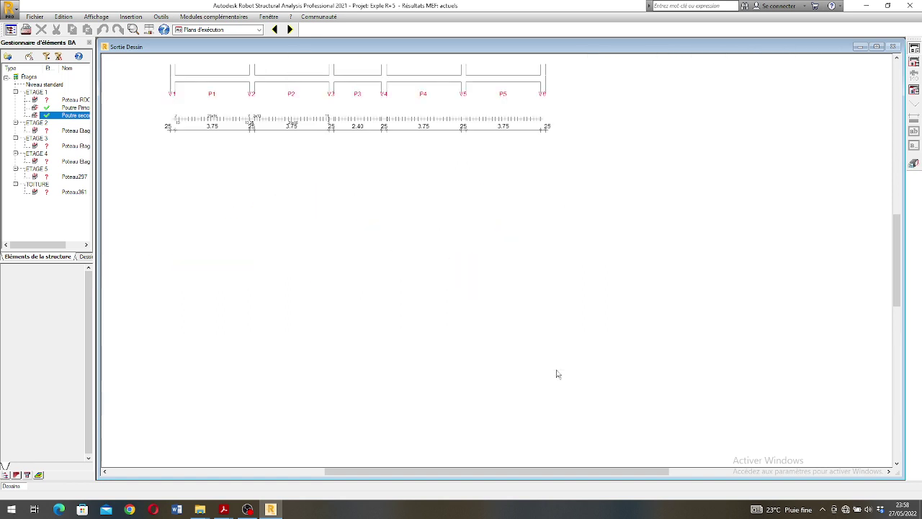
scroll(524, 374, "up", 2)
scroll(567, 370, "down", 1)
scroll(439, 379, "down", 2)
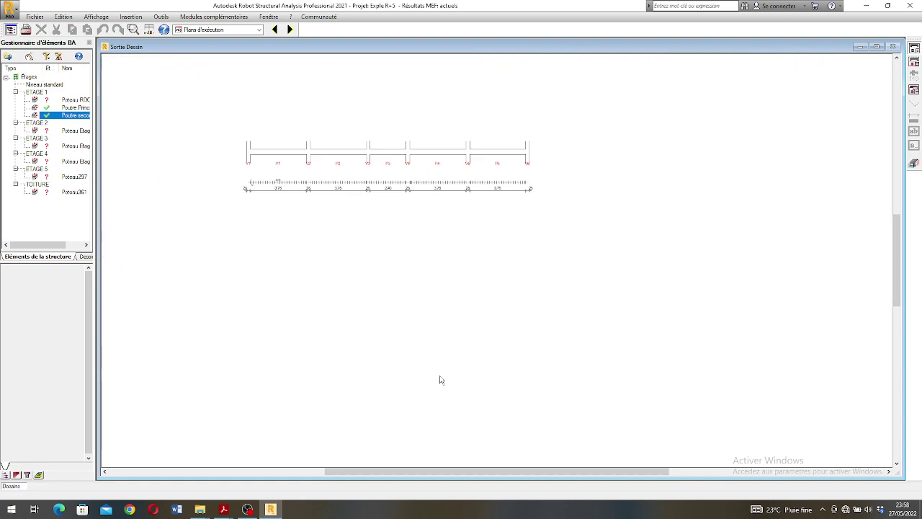
scroll(501, 258, "up", 1)
scroll(418, 258, "up", 1)
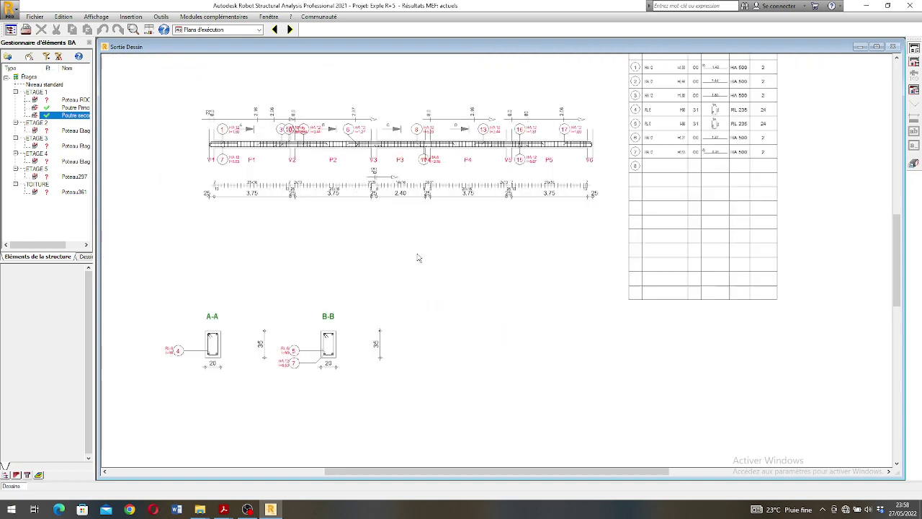
scroll(364, 206, "down", 1)
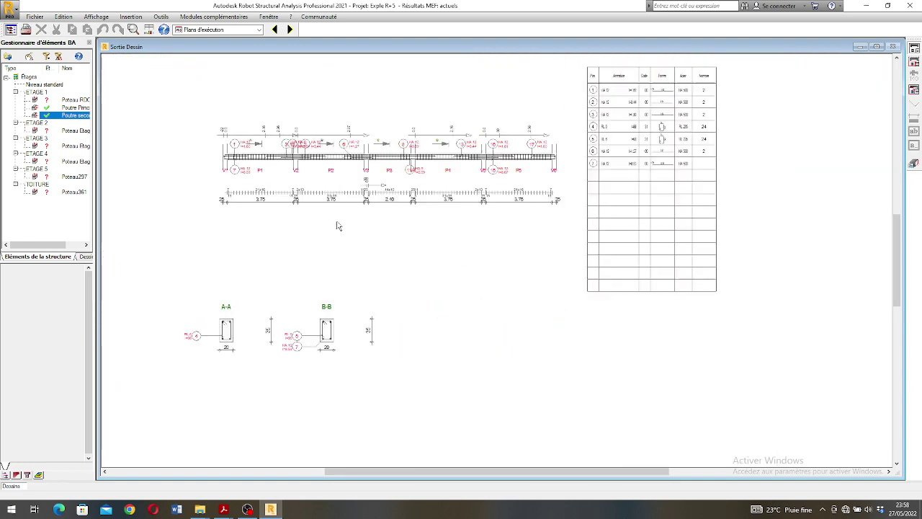
scroll(387, 180, "up", 1)
scroll(382, 189, "down", 1)
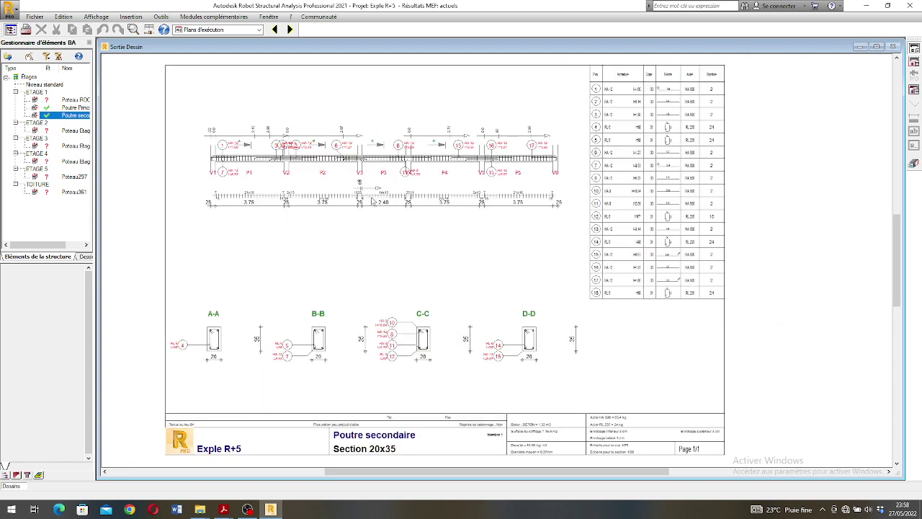
- Return to the Géométrie layout of the building model and close the Sélection dialog
left_click(259, 29)
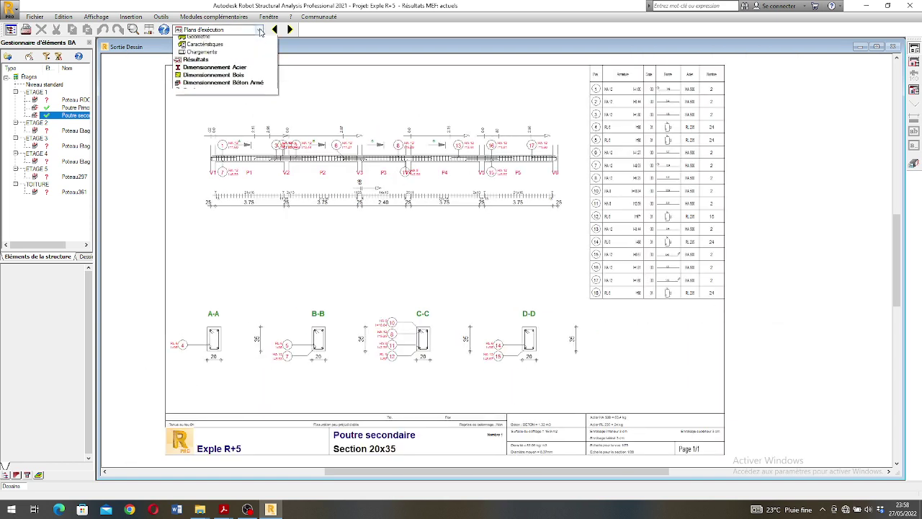
left_click(218, 55)
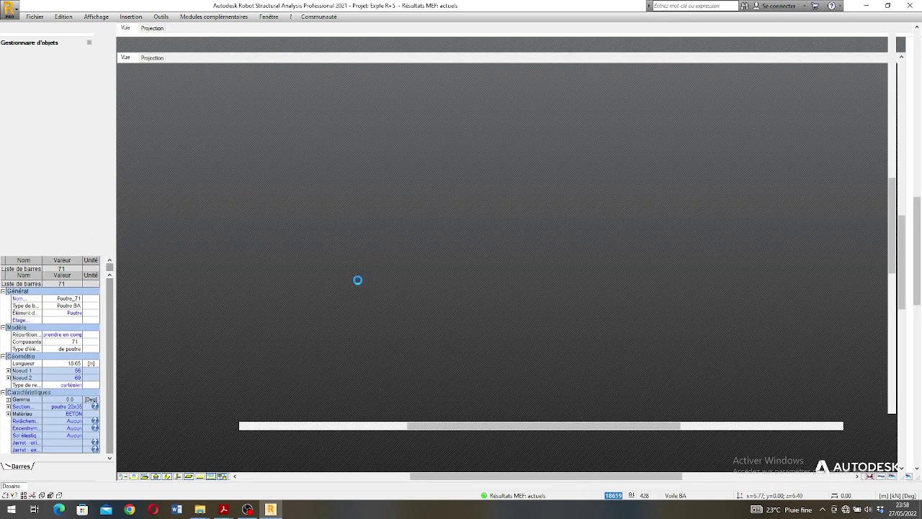
scroll(325, 237, "down", 5)
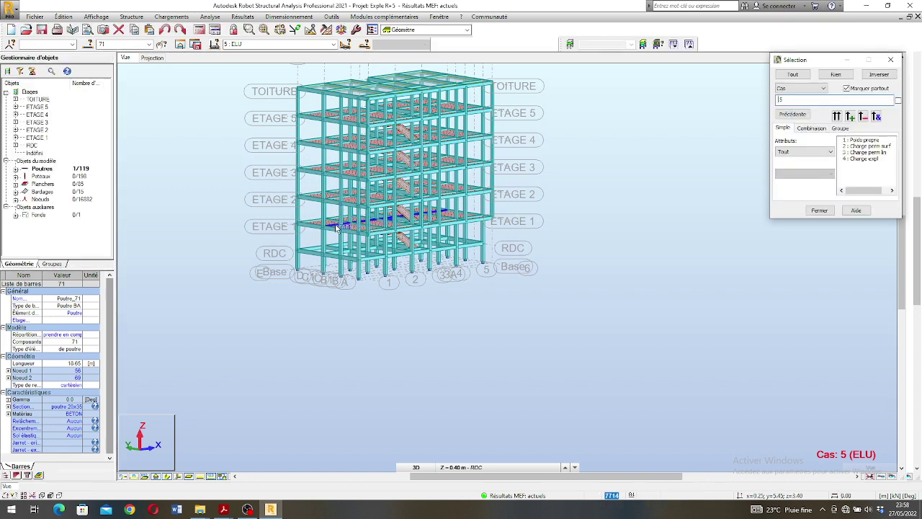
left_click(890, 60)
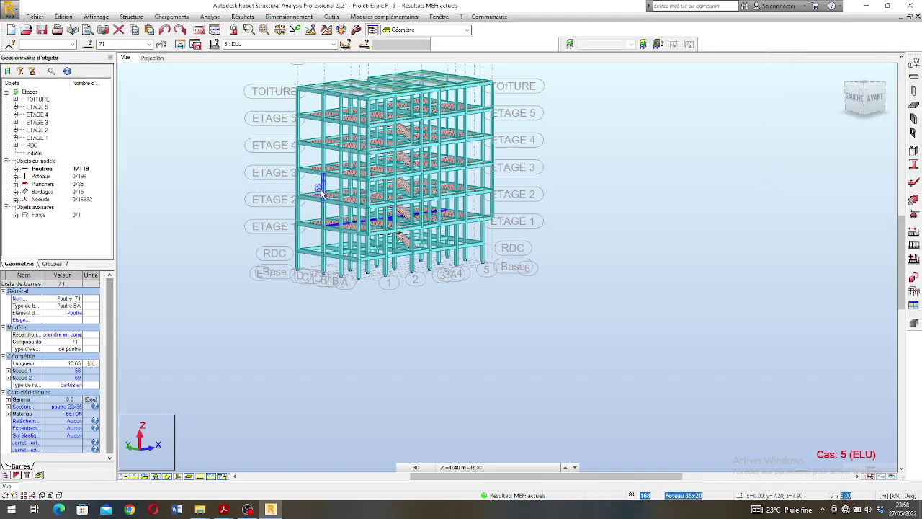
- Highlight the matching 20x35 secondary beams on ETAGE 2 and ETAGE 3 one after the other in the 3D model
scroll(348, 233, "up", 3)
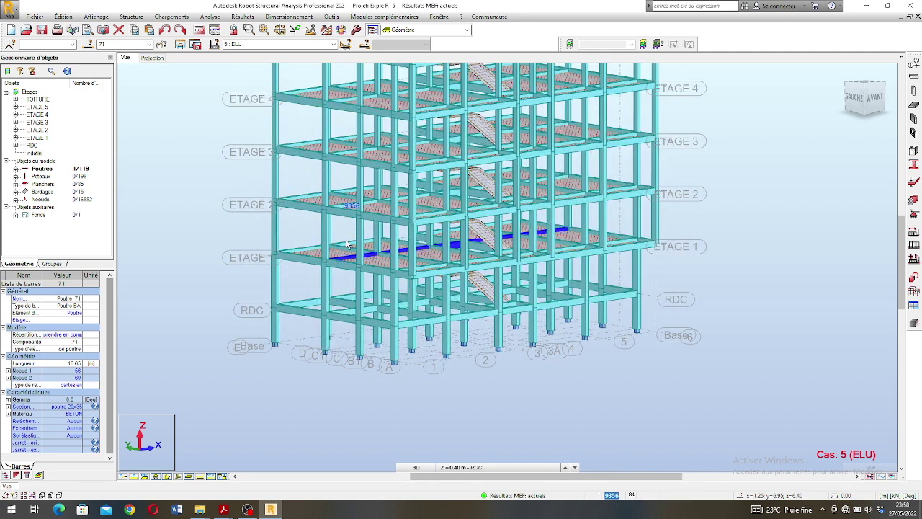
scroll(344, 245, "down", 3)
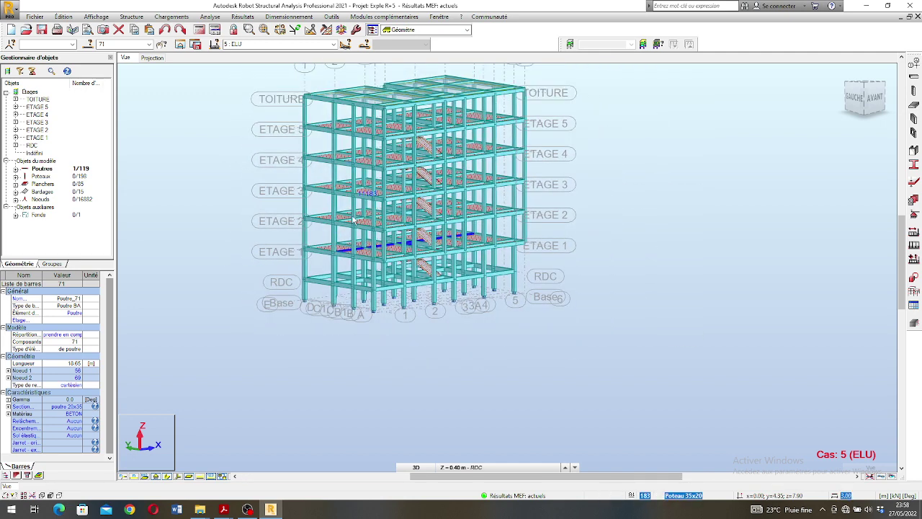
scroll(344, 223, "up", 3)
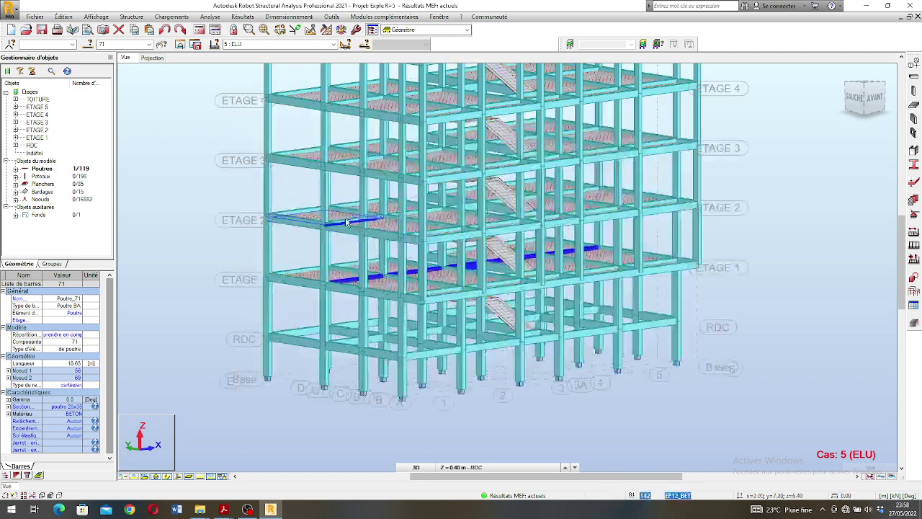
scroll(351, 224, "up", 2)
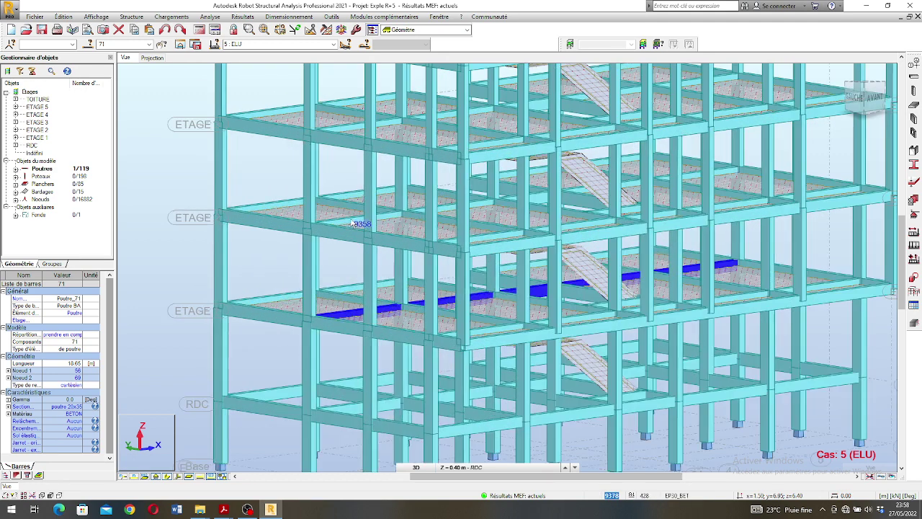
left_click(445, 209)
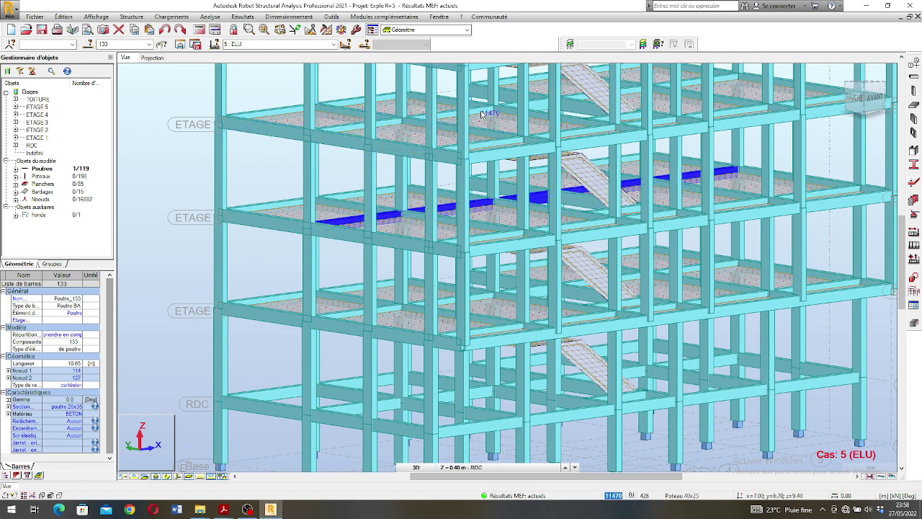
left_click(539, 106)
scroll(380, 173, "down", 5)
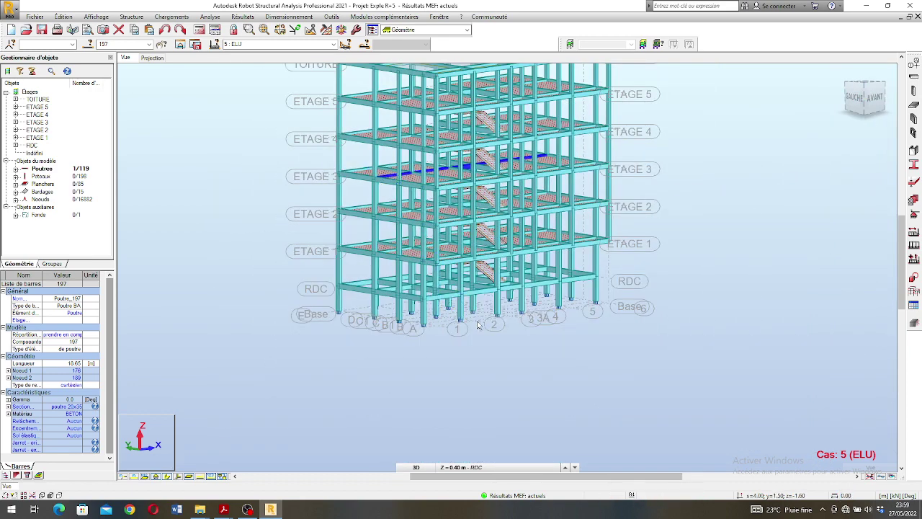
- Send the transverse Longrine 20x40 at RDC level to real reinforcement design, using the manual combinations ELU and ELS
scroll(477, 320, "up", 2)
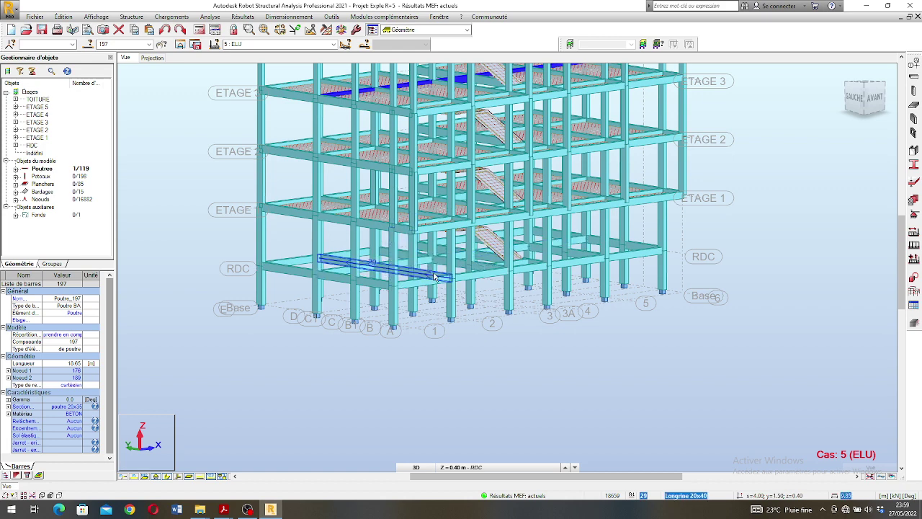
left_click(435, 276)
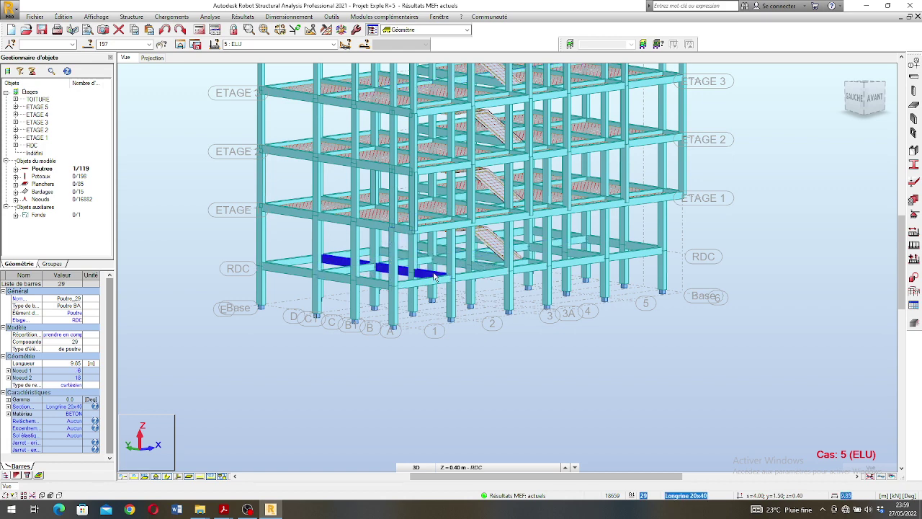
left_click(288, 17)
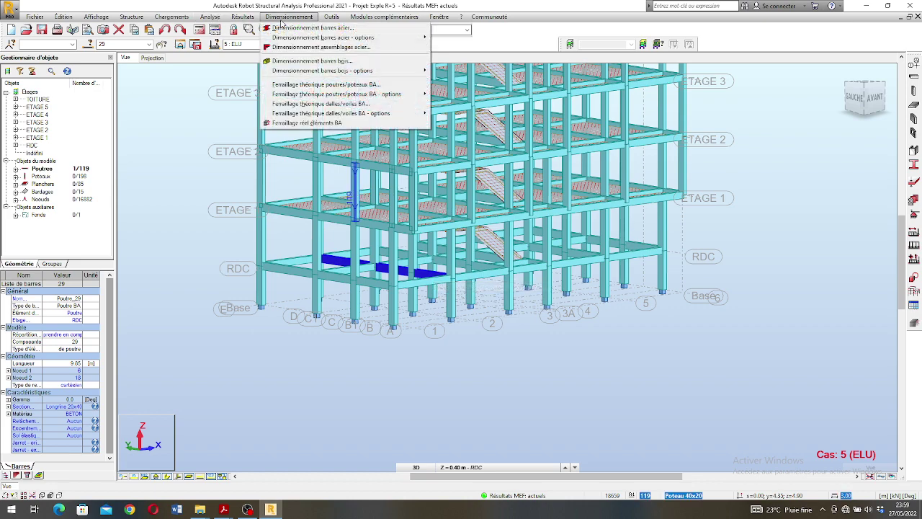
left_click(286, 124)
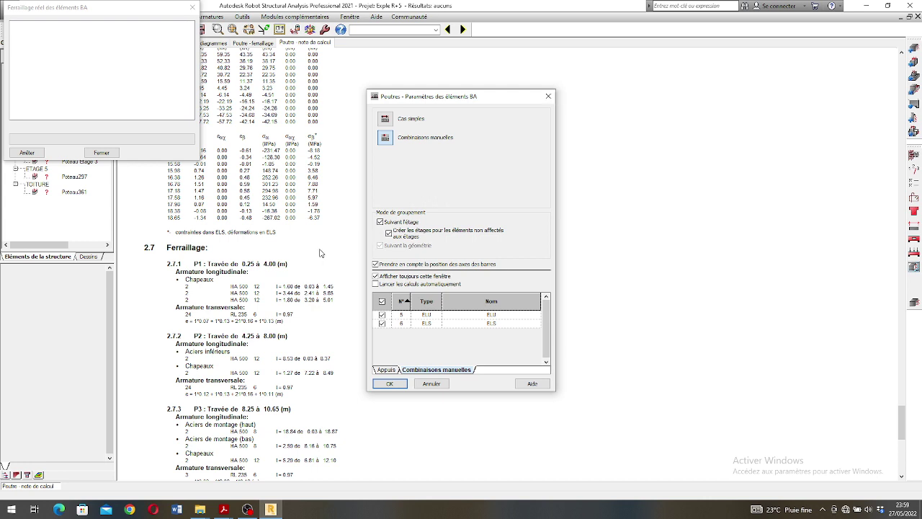
left_click(389, 384)
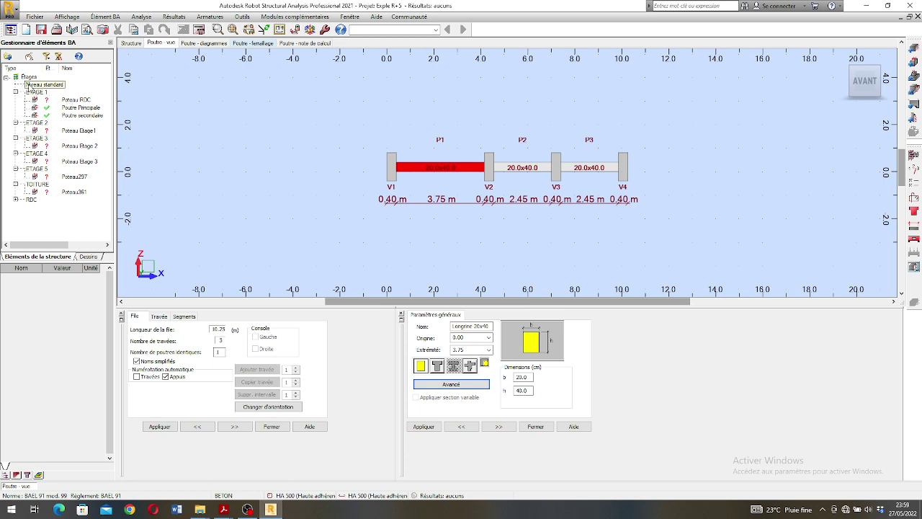
- Rename the new beam element under RDC as Longrine principale
left_click(16, 200)
right_click(67, 208)
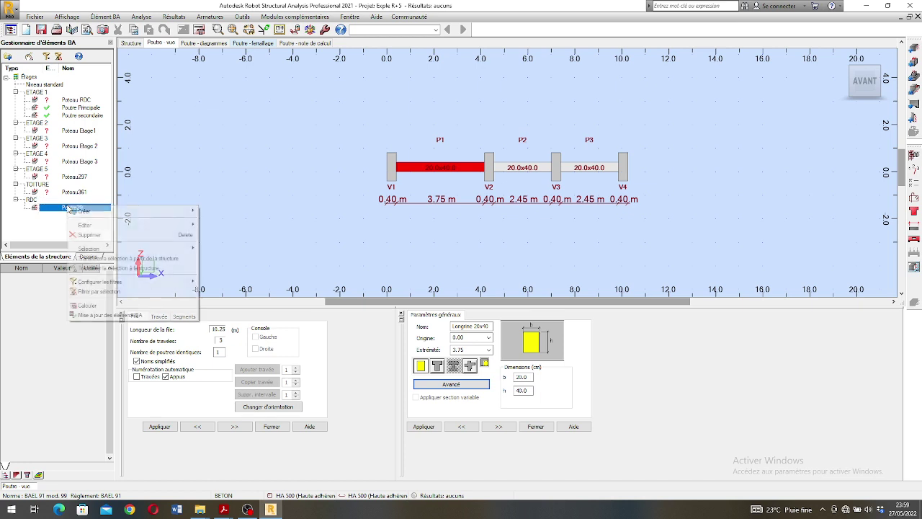
mouse_move(112, 229)
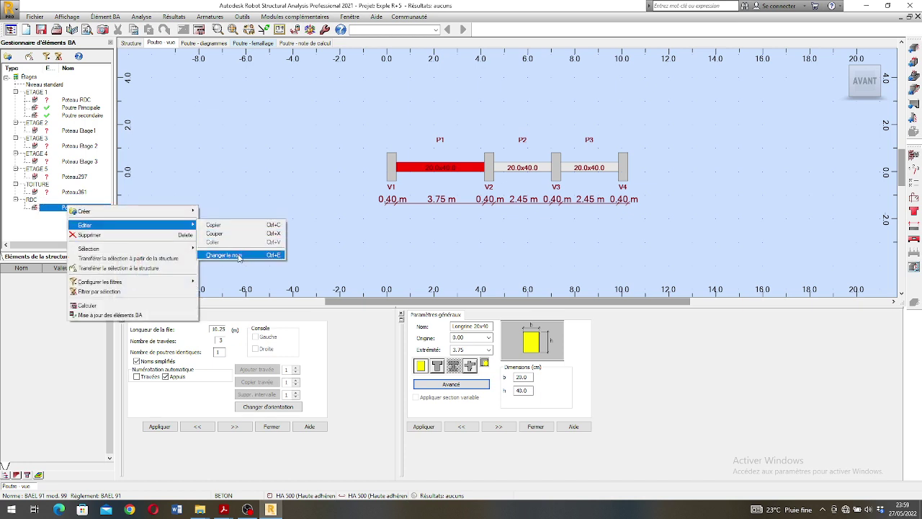
left_click(241, 255)
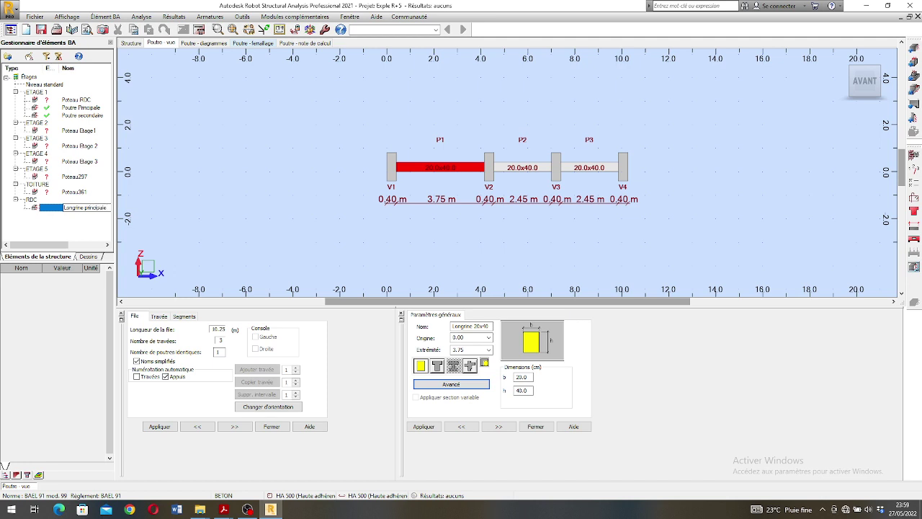
key("Return")
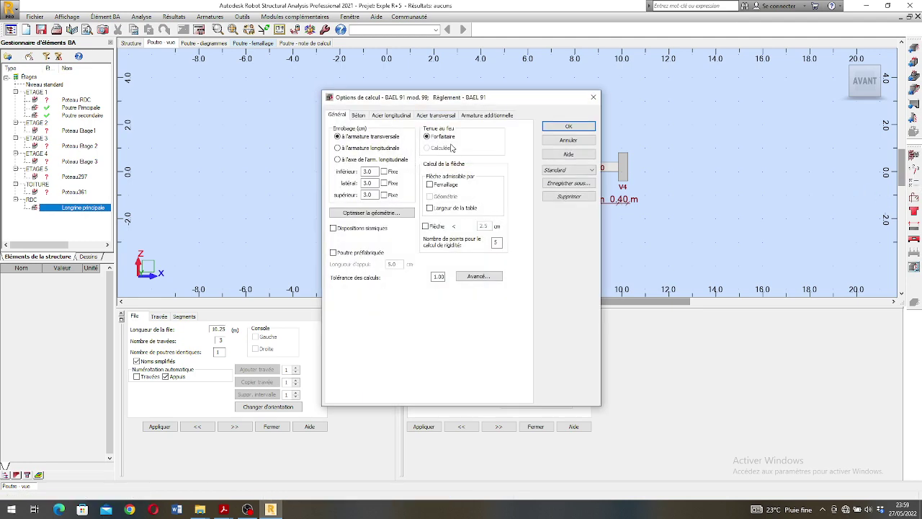
- Apply the Standard1 calculation options to the longrine, checking the steel settings and toggling the 8 and 10 mm additional bars
left_click(389, 115)
left_click(570, 170)
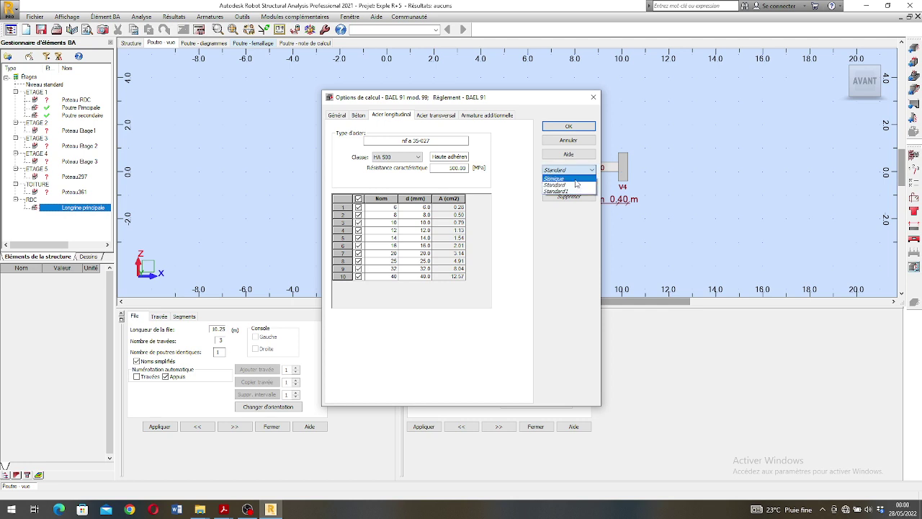
left_click(560, 192)
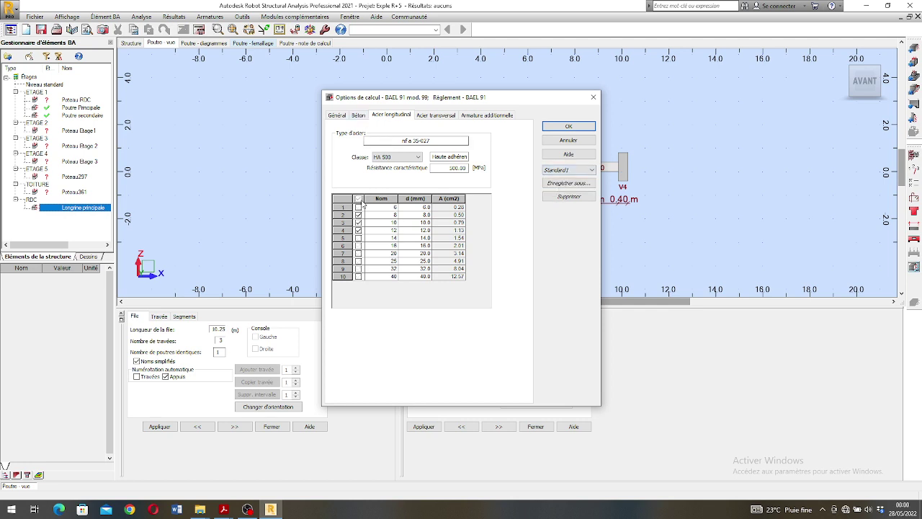
left_click(435, 116)
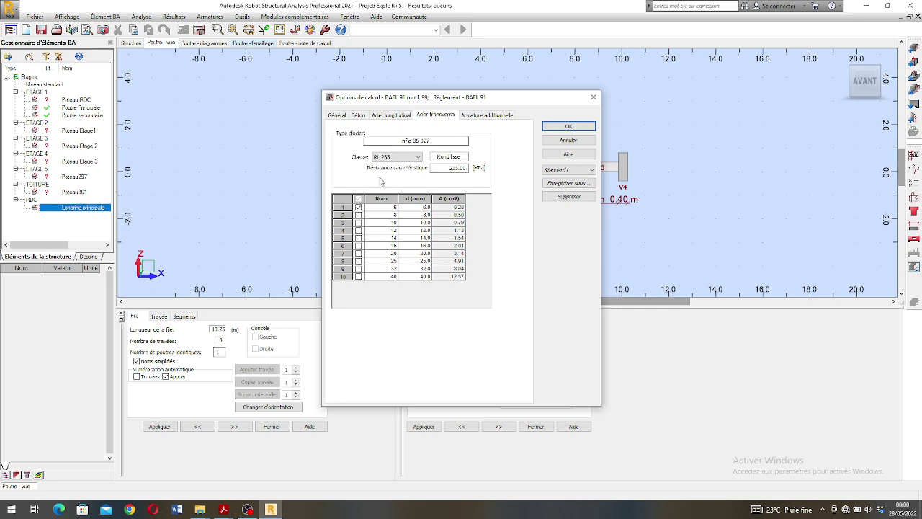
left_click(487, 114)
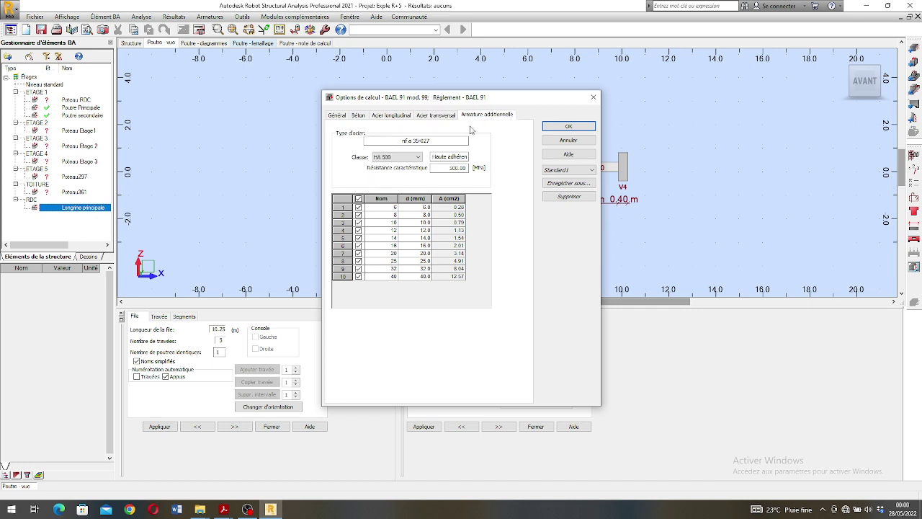
left_click(358, 215)
left_click(358, 223)
left_click(343, 116)
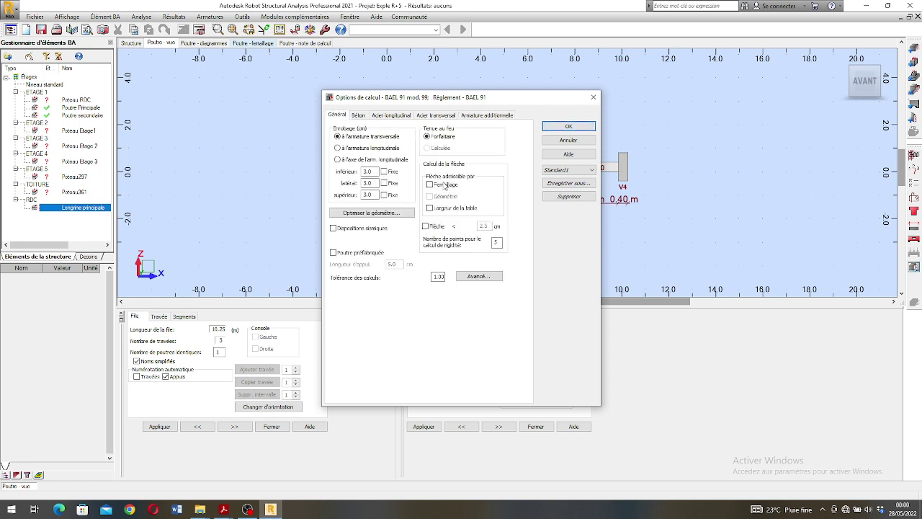
left_click(589, 126)
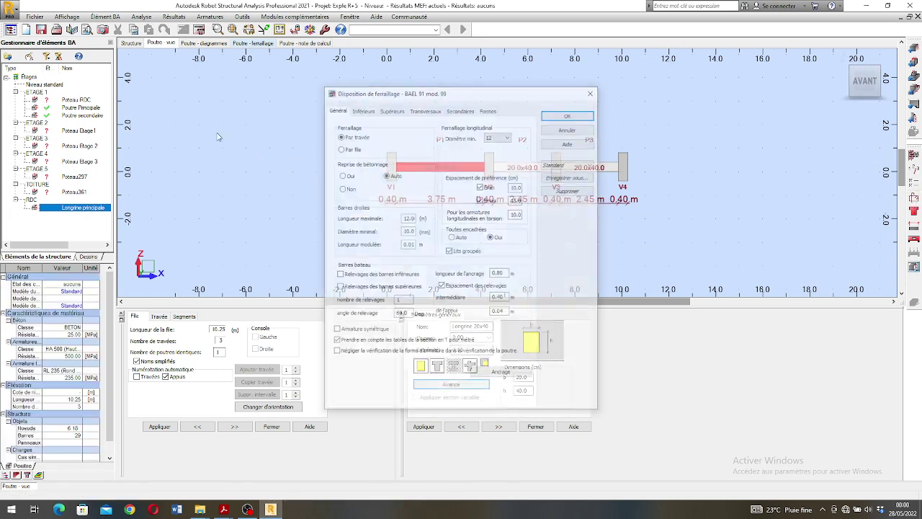
- Calculate Longrine principale with the current reinforcement layout settings and generate its execution drawing
left_click(580, 116)
left_click(201, 31)
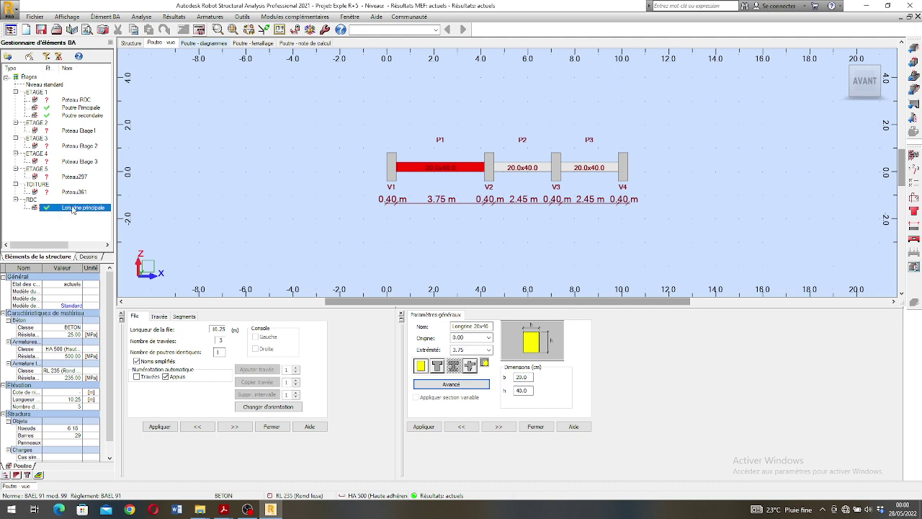
left_click(913, 268)
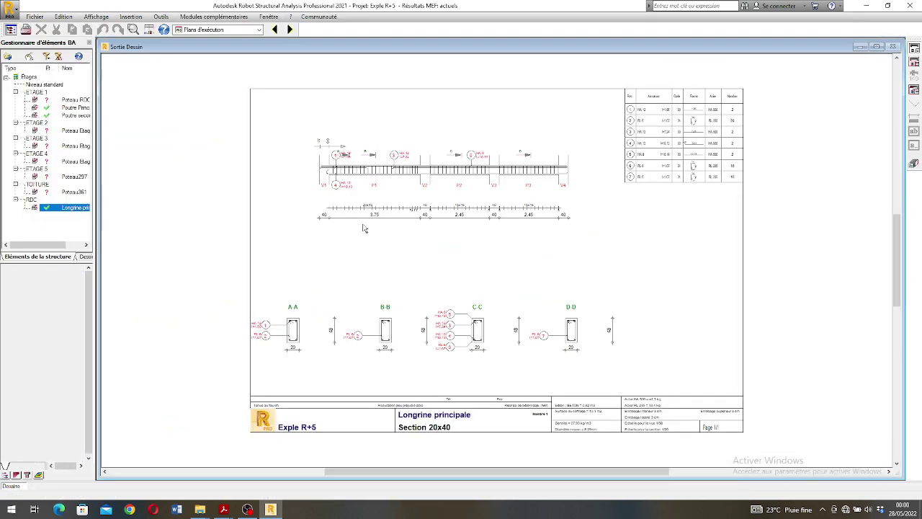
- Examine the elevation, cross-sections A-A to D-D and bar schedule on the execution drawing of Longrine principale
scroll(626, 147, "up", 3)
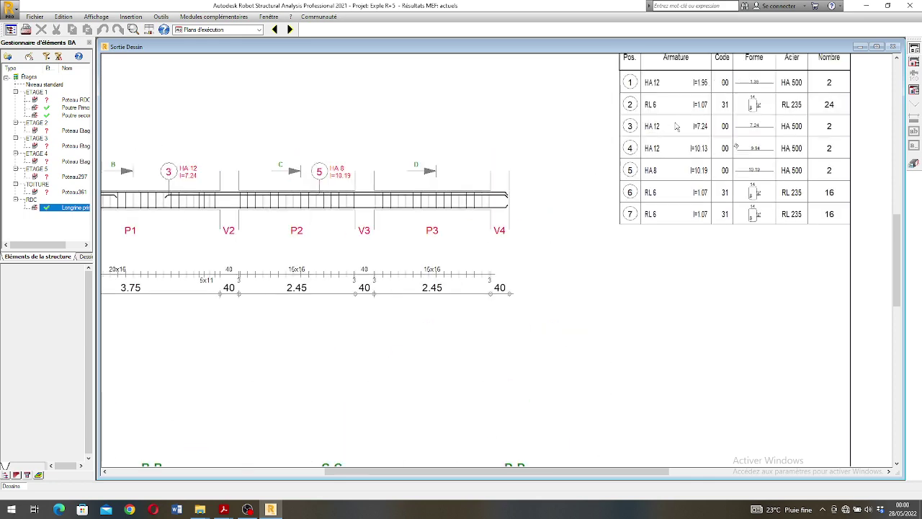
scroll(666, 131, "down", 2)
scroll(324, 173, "up", 1)
scroll(317, 173, "down", 2)
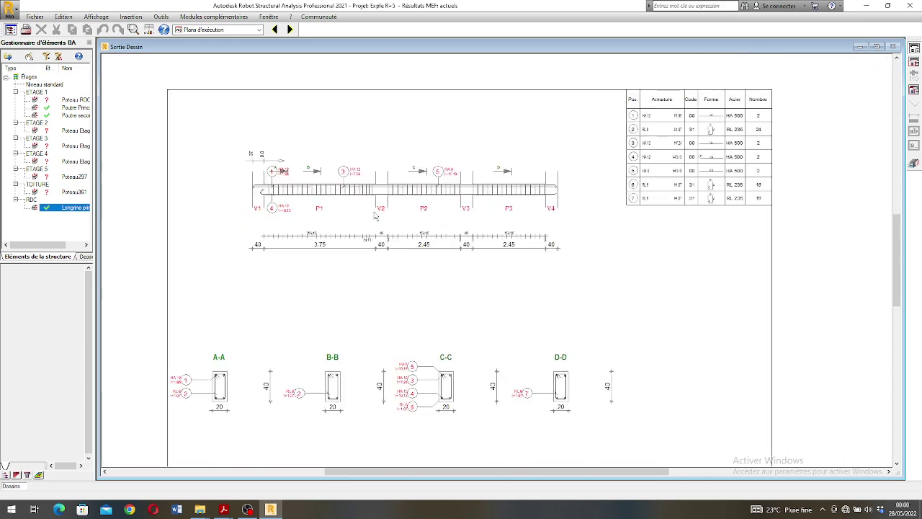
scroll(311, 211, "down", 1)
scroll(371, 317, "up", 1)
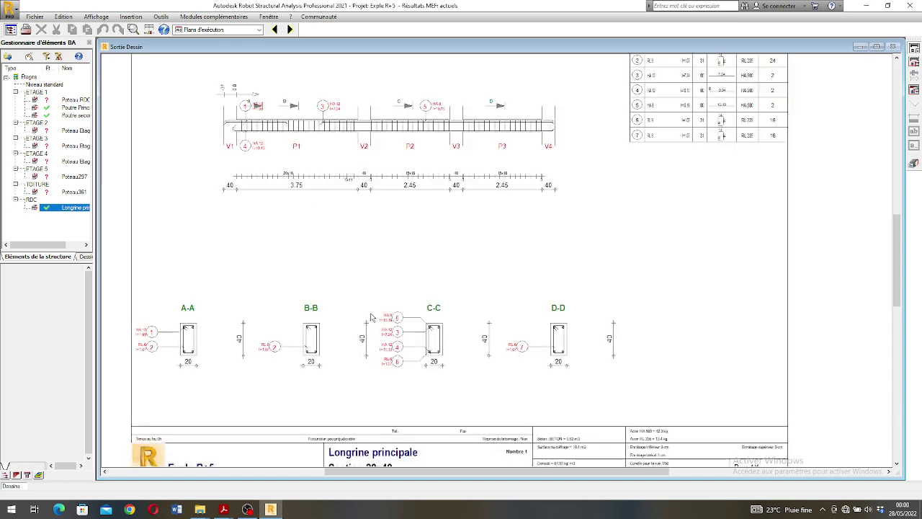
scroll(361, 116, "up", 3)
scroll(336, 169, "down", 2)
scroll(193, 115, "up", 3)
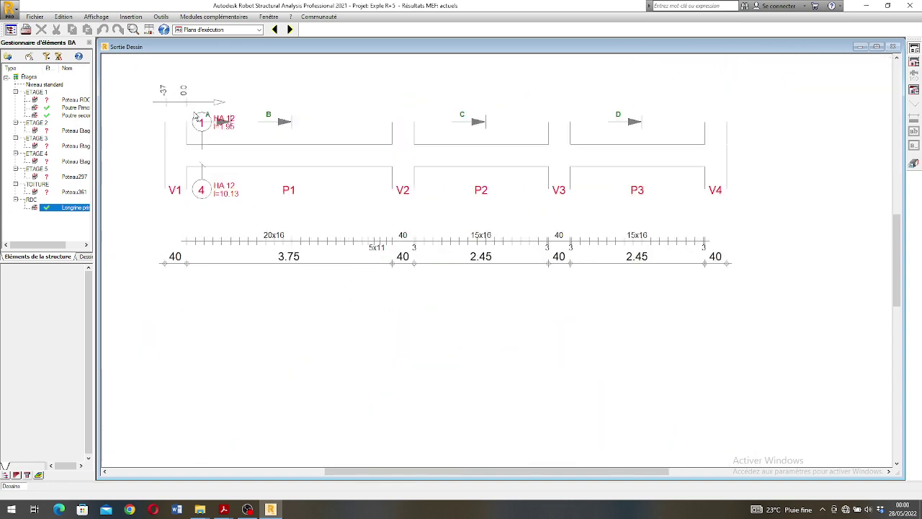
scroll(207, 205, "down", 3)
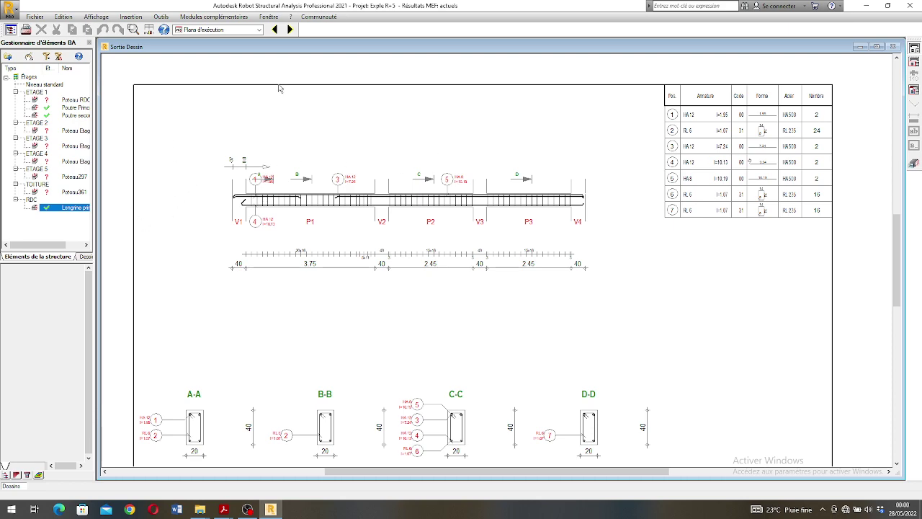
- Examine the calculation note of Longrine principale, covering materials, span geometry, ELU and ELS force diagrams and theoretical steel sections
left_click(914, 163)
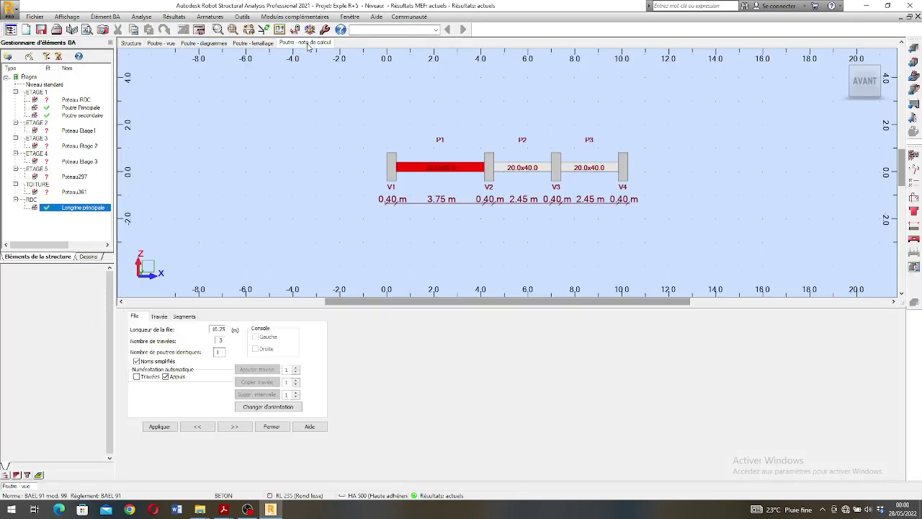
left_click(307, 43)
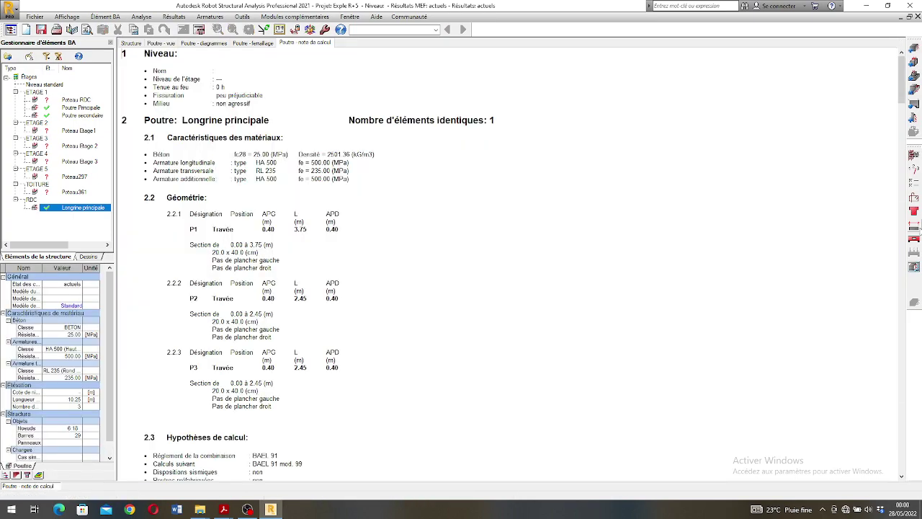
scroll(485, 260, "down", 20)
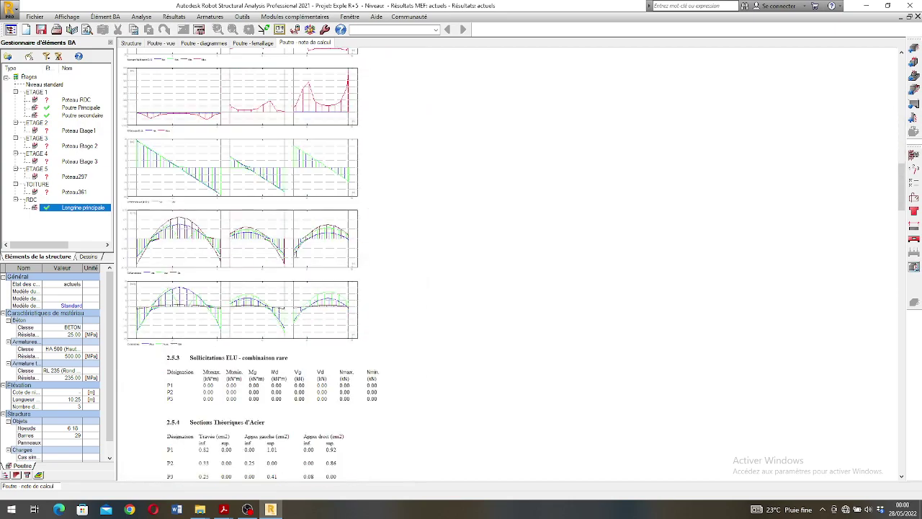
scroll(296, 254, "down", 15)
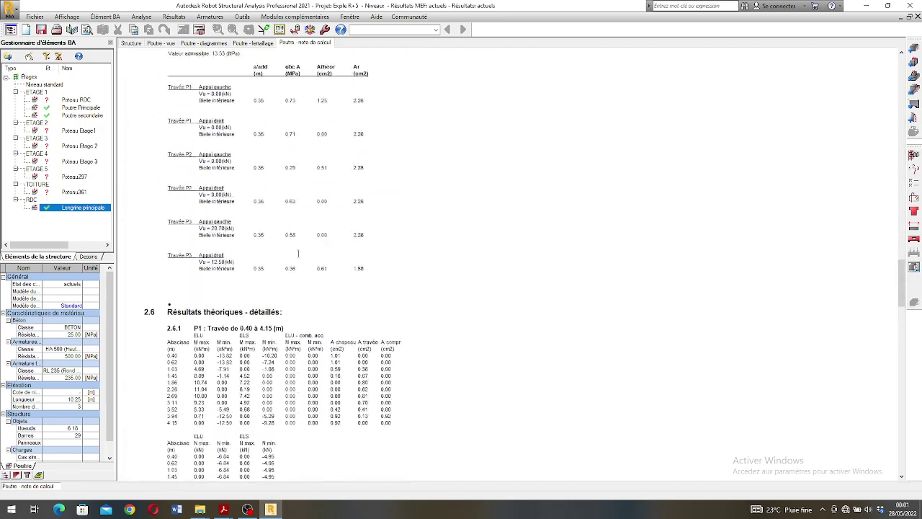
scroll(298, 254, "up", 15)
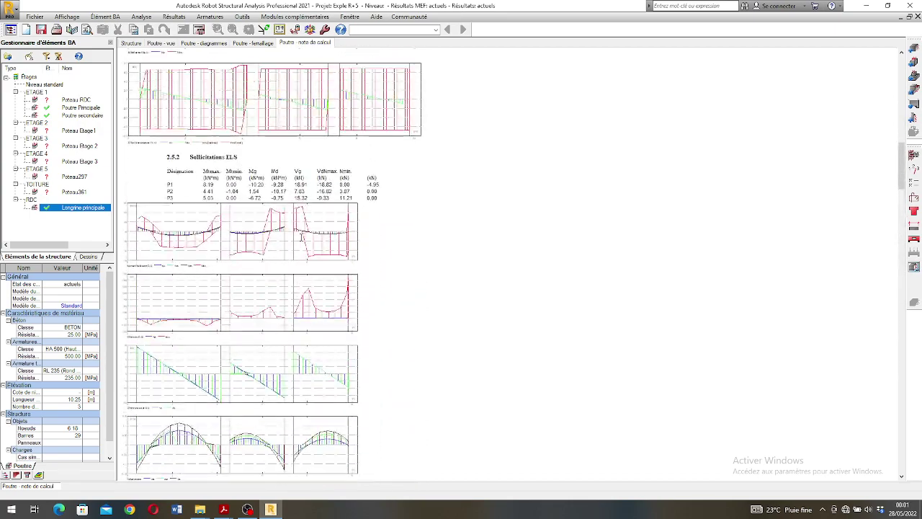
scroll(301, 238, "down", 4)
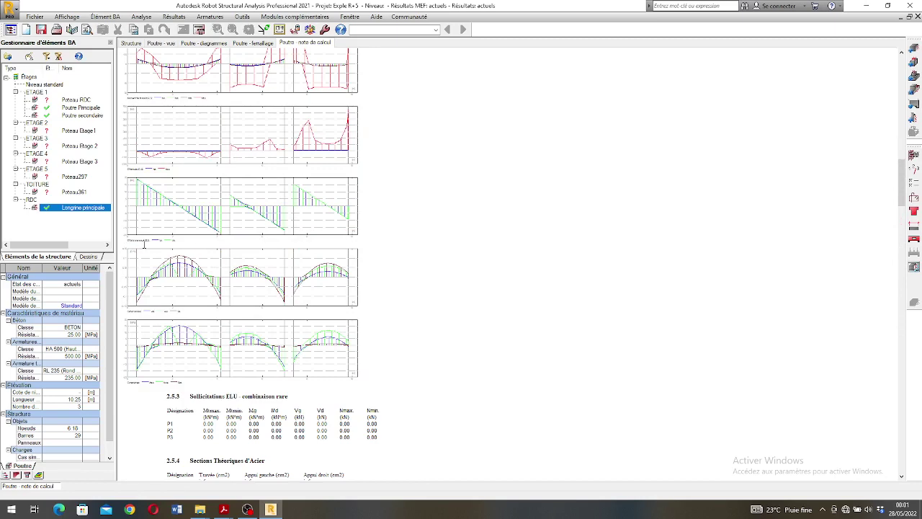
scroll(213, 179, "up", 4)
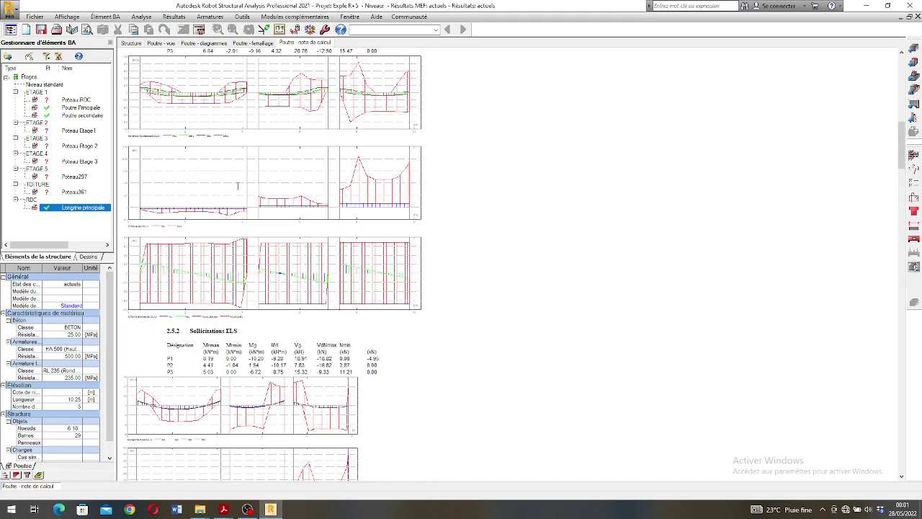
scroll(289, 181, "up", 1)
scroll(305, 177, "down", 15)
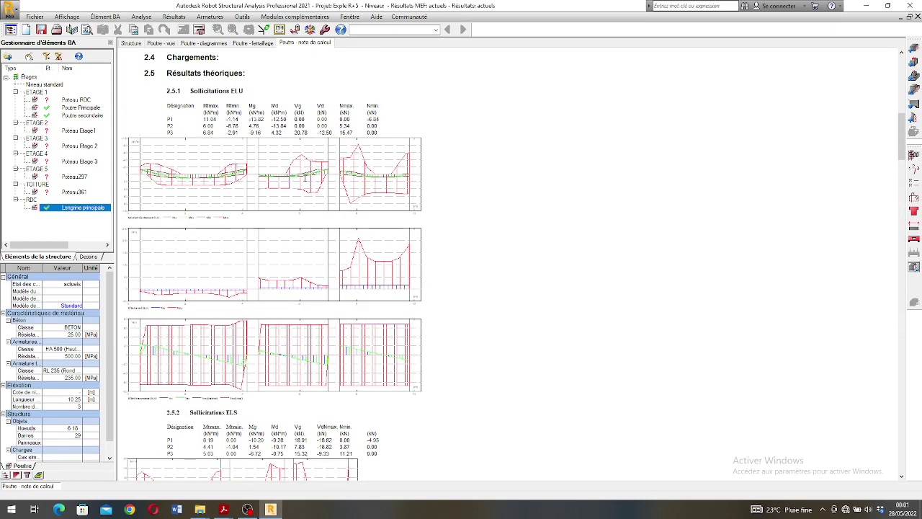
scroll(321, 204, "down", 14)
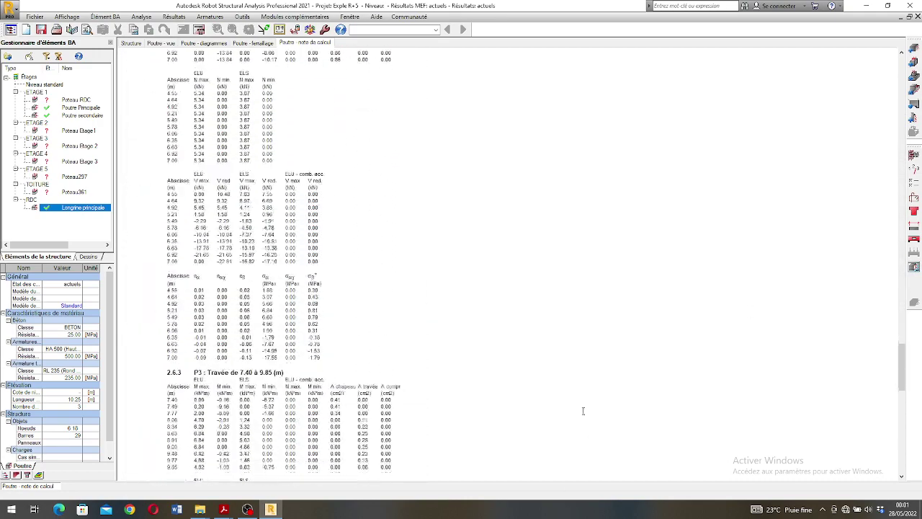
- Examine the 3D reinforcement cage of Longrine principale from several angles, checking the bar ends at the end supports
left_click(161, 44)
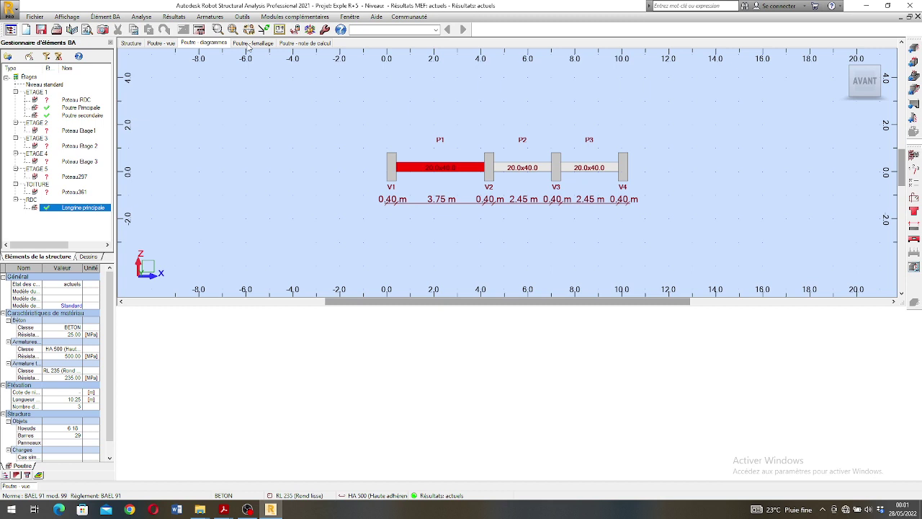
left_click(259, 43)
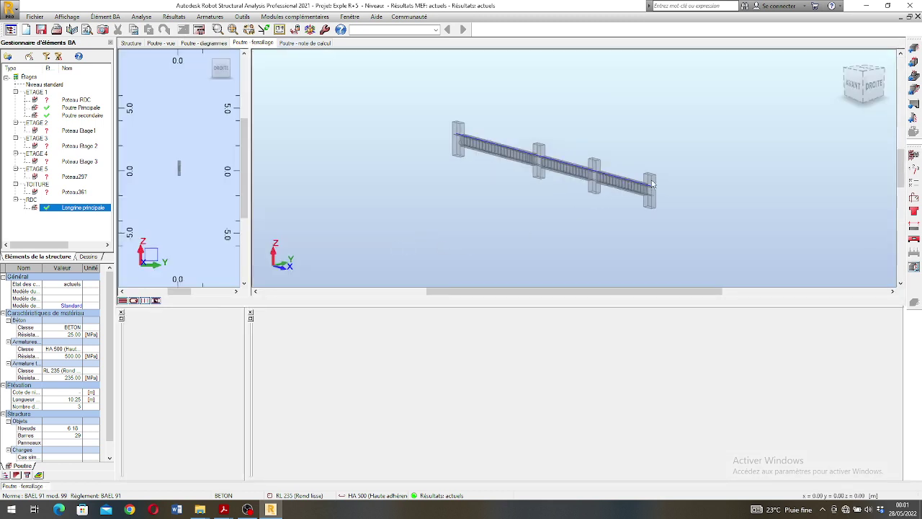
right_click(452, 228)
mouse_move(488, 248)
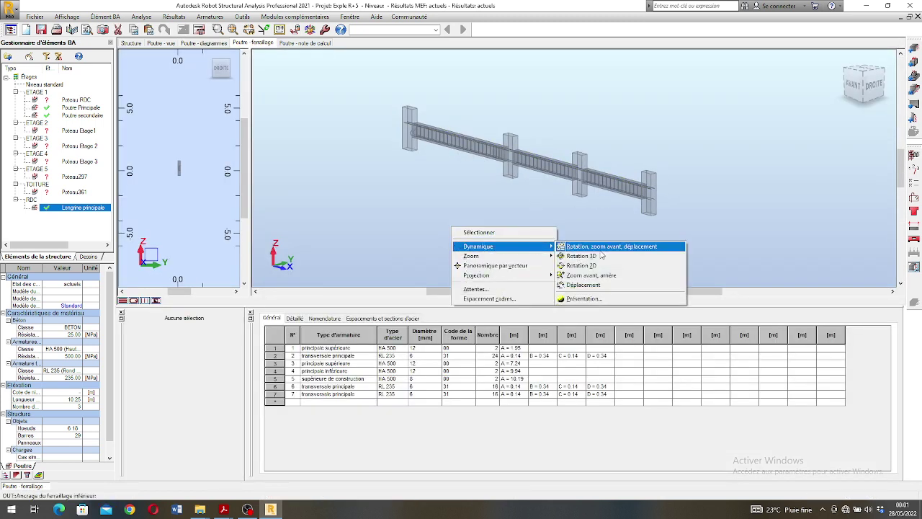
left_click(606, 245)
left_click_drag(596, 255, 546, 181)
scroll(615, 177, "up", 5)
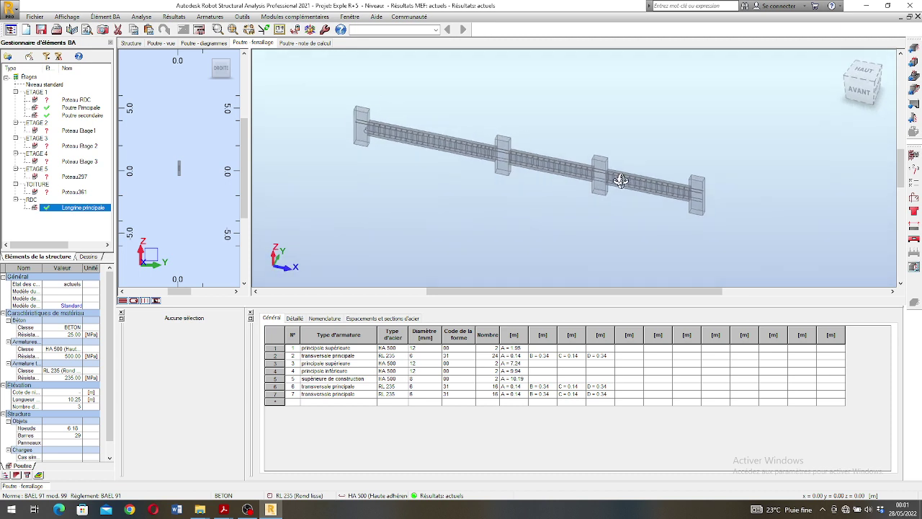
left_click_drag(625, 203, 671, 149)
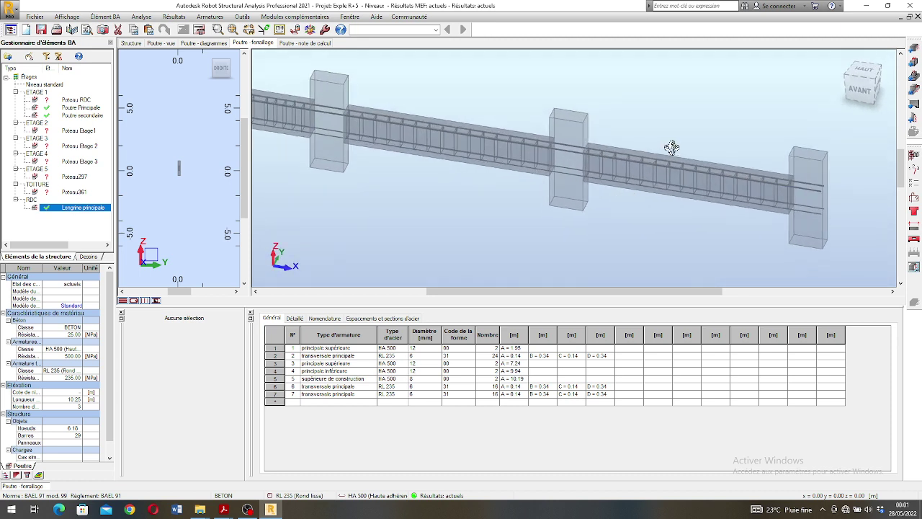
scroll(671, 148, "down", 3)
left_click_drag(532, 160, 543, 147)
scroll(625, 113, "down", 3)
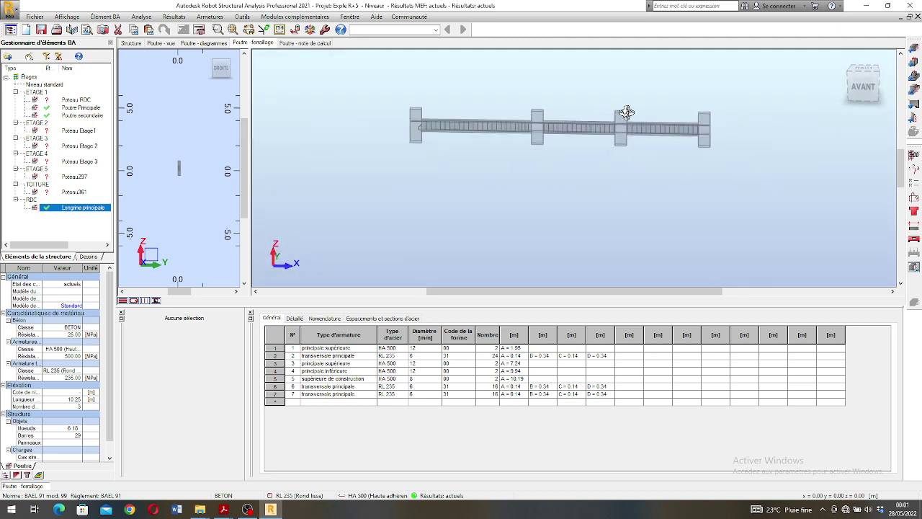
left_click_drag(470, 156, 449, 161)
scroll(441, 160, "up", 2)
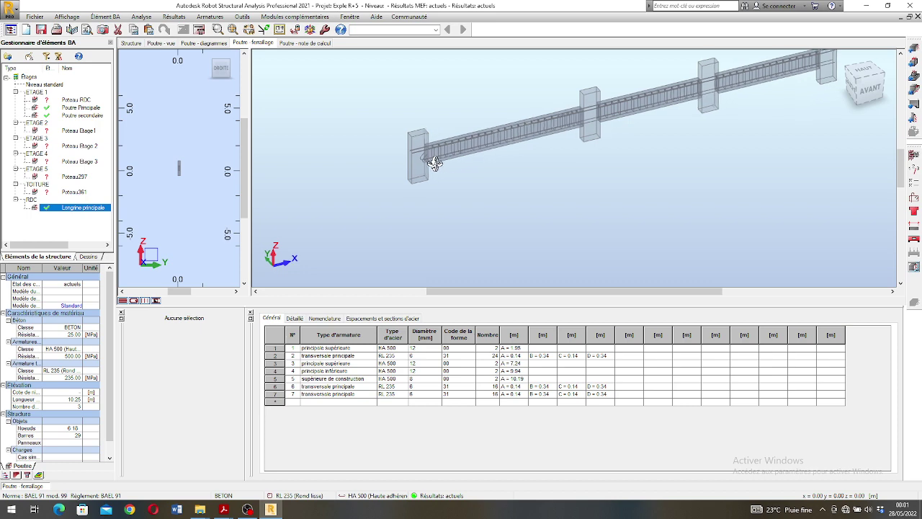
scroll(437, 164, "down", 1)
scroll(461, 170, "down", 2)
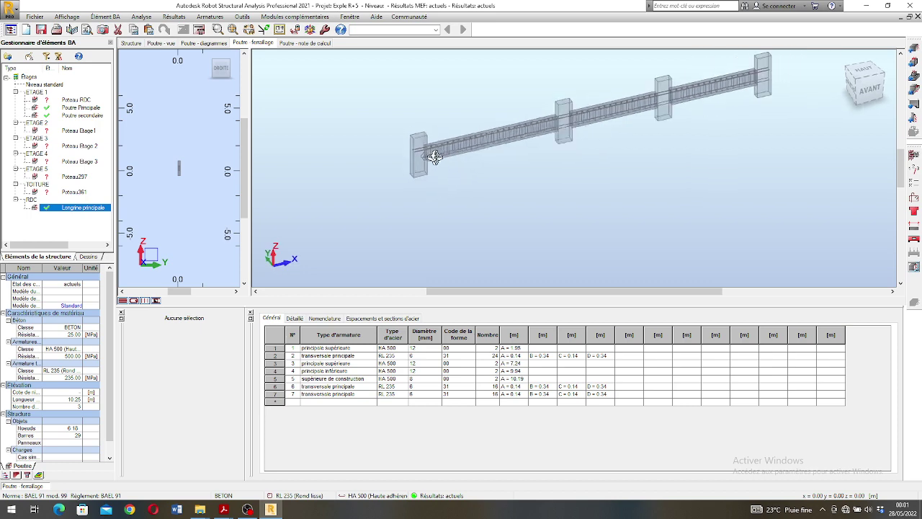
scroll(435, 157, "down", 1)
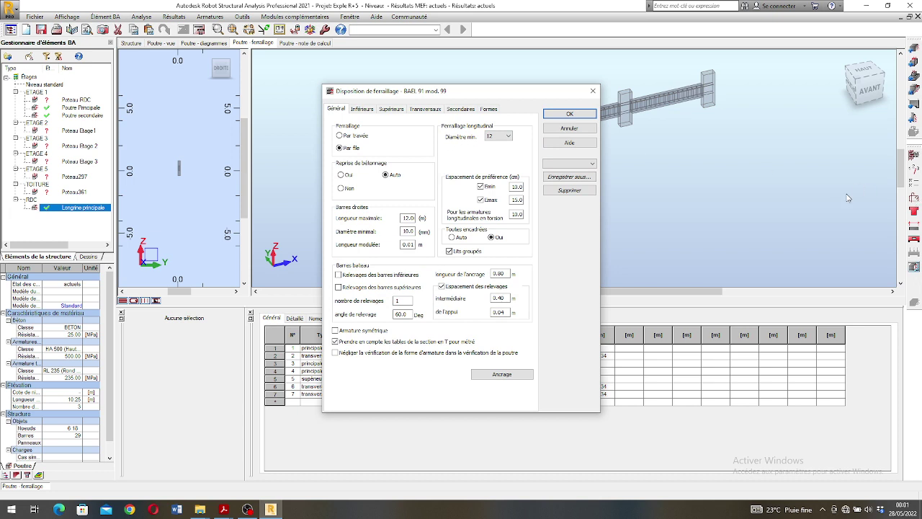
- Turn off hooks only when necessary for the main longitudinal bars, recalculate Longrine principale and inspect its bar ends
left_click(490, 109)
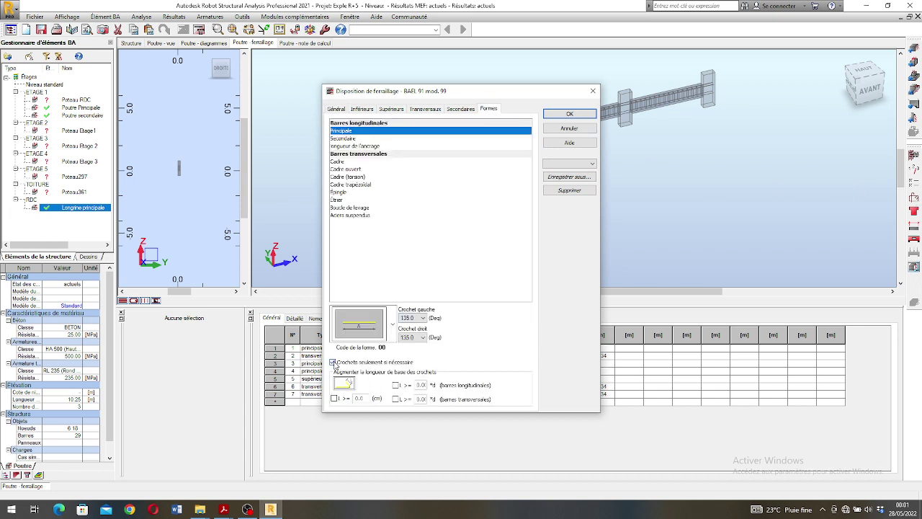
left_click(593, 129)
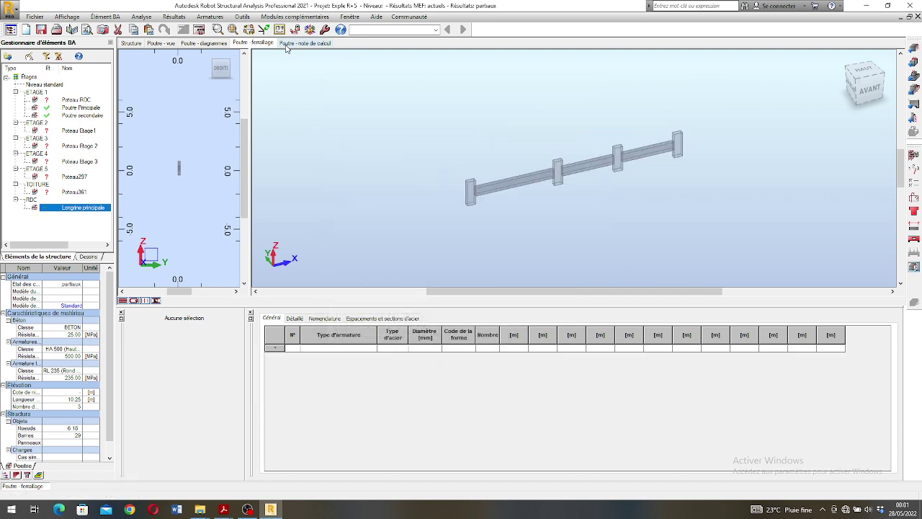
left_click(204, 33)
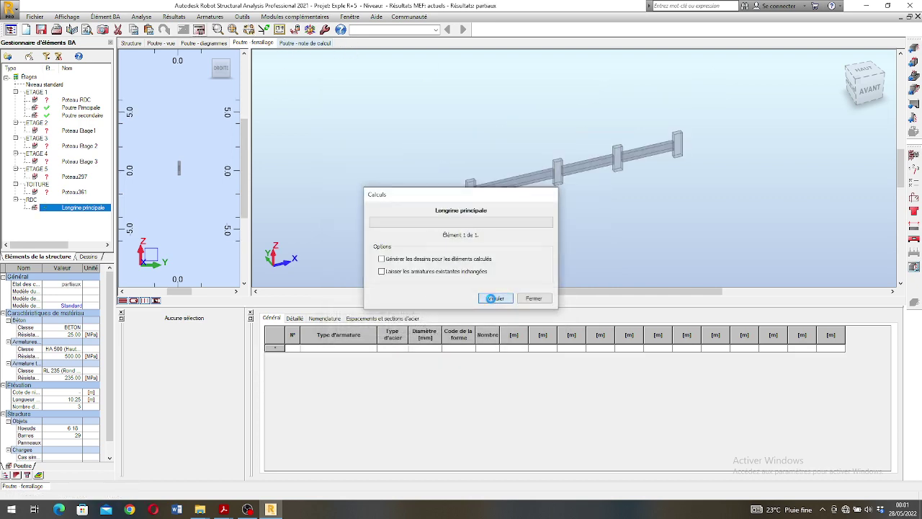
left_click(494, 298)
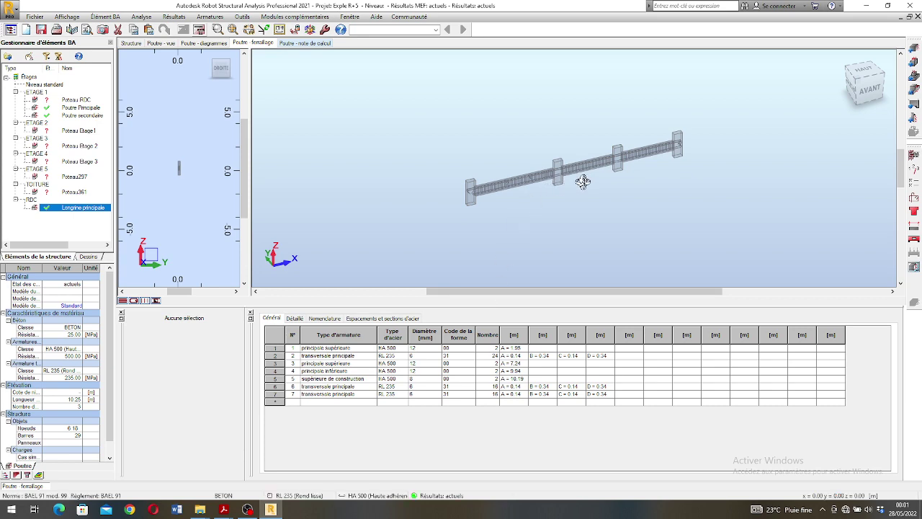
scroll(297, 213, "up", 2)
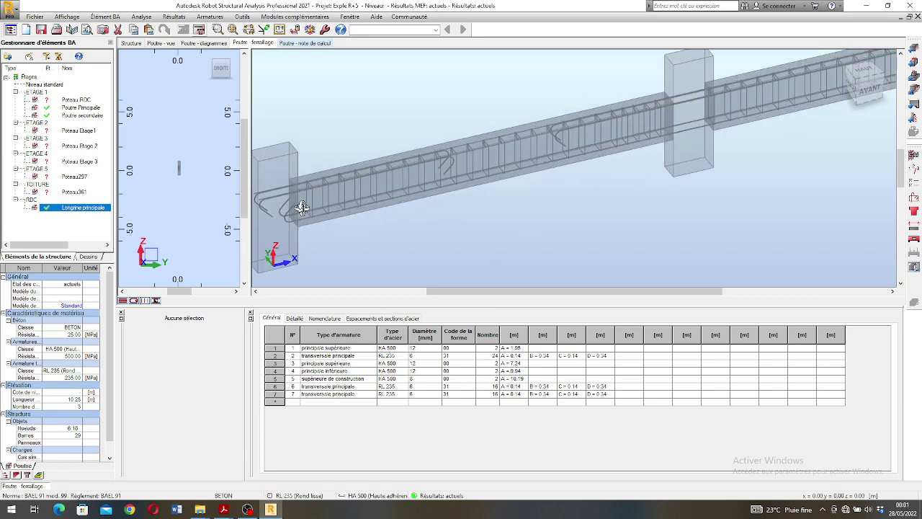
scroll(296, 212, "down", 3)
middle_click_drag(571, 158, 749, 179, "shift")
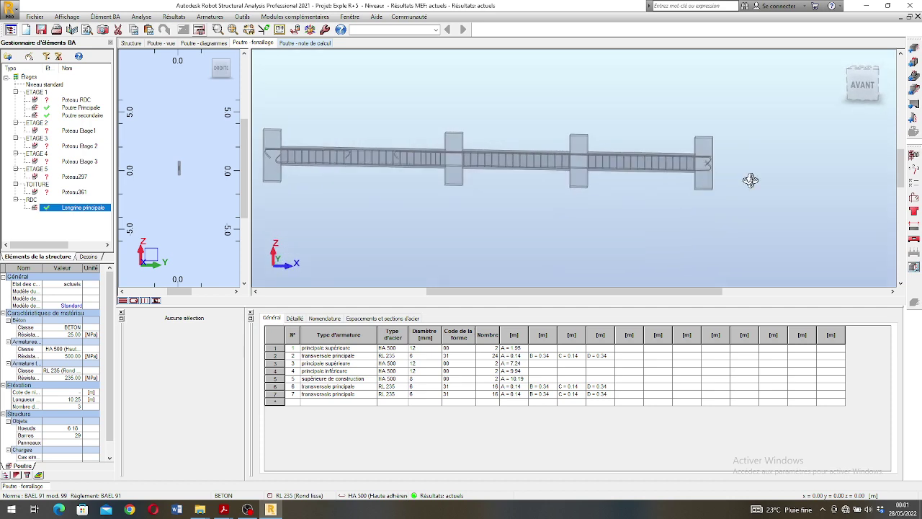
- Restore hooks only when necessary for the main longitudinal bars and recalculate Longrine principale
left_click(915, 184)
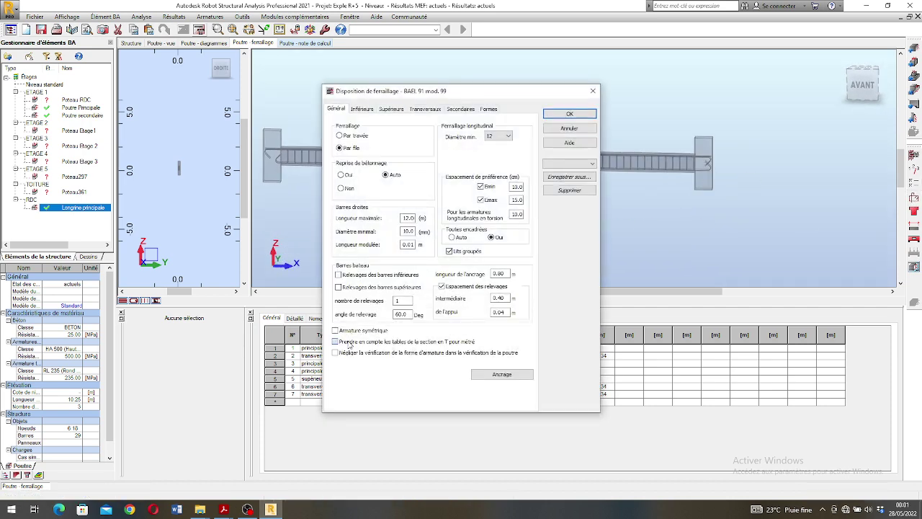
left_click(489, 108)
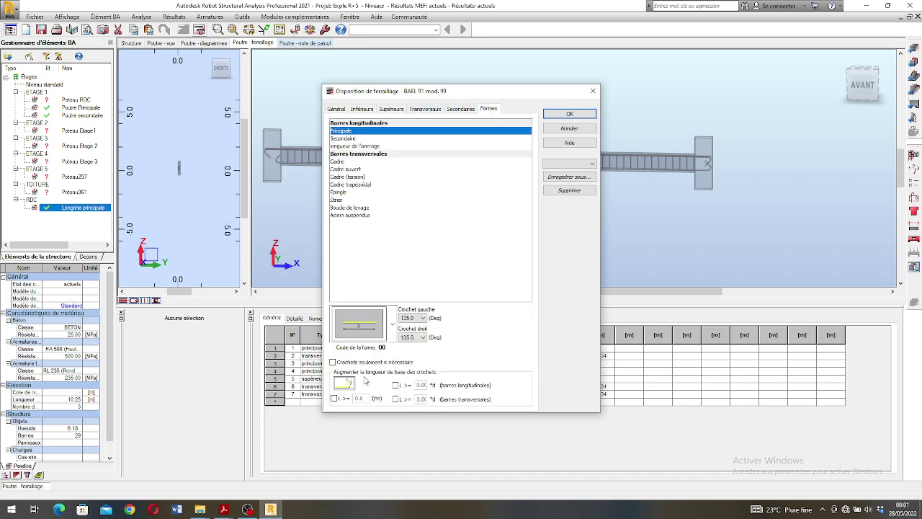
left_click(569, 128)
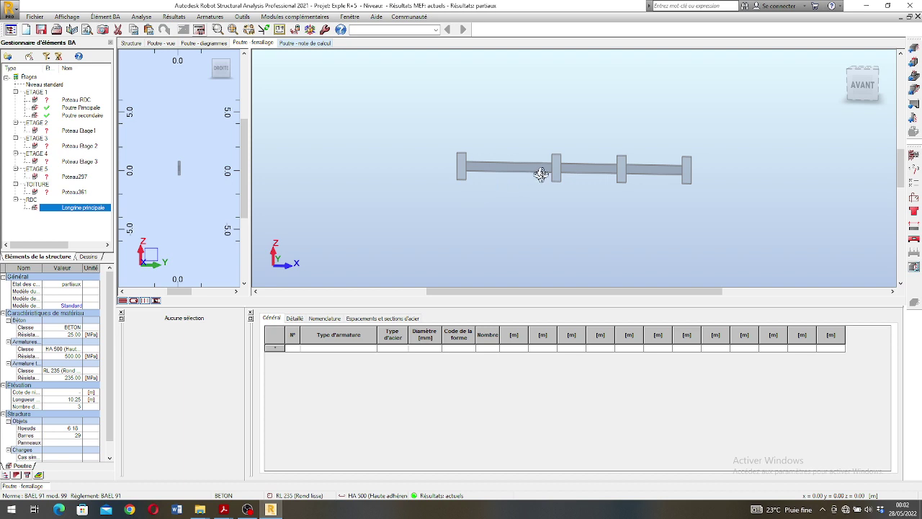
left_click(216, 30)
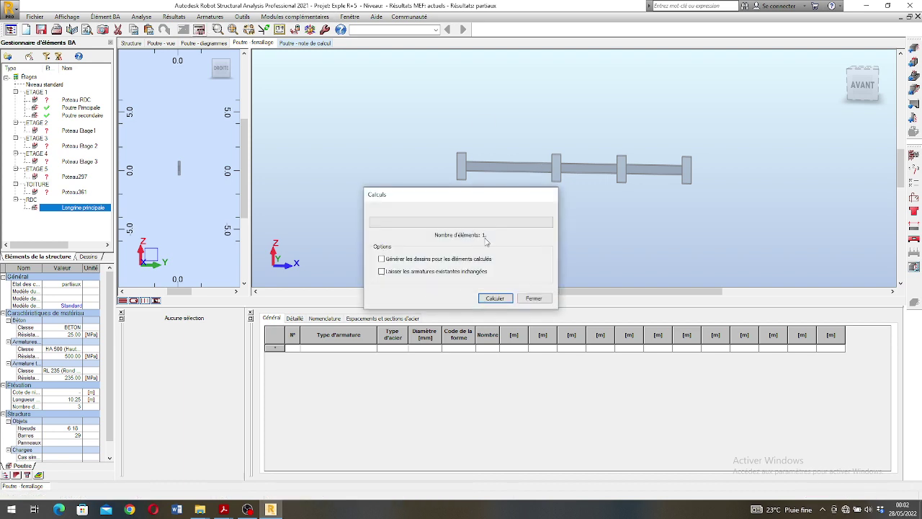
left_click(496, 298)
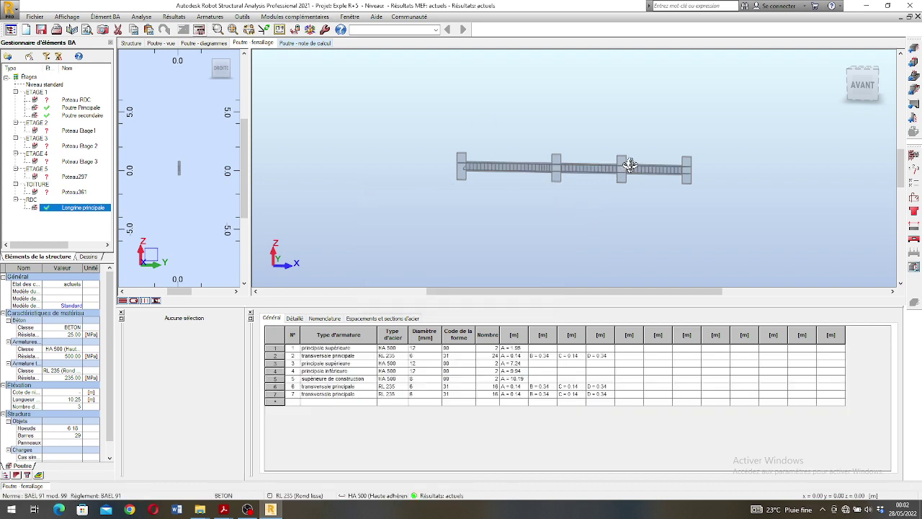
scroll(629, 165, "up", 2)
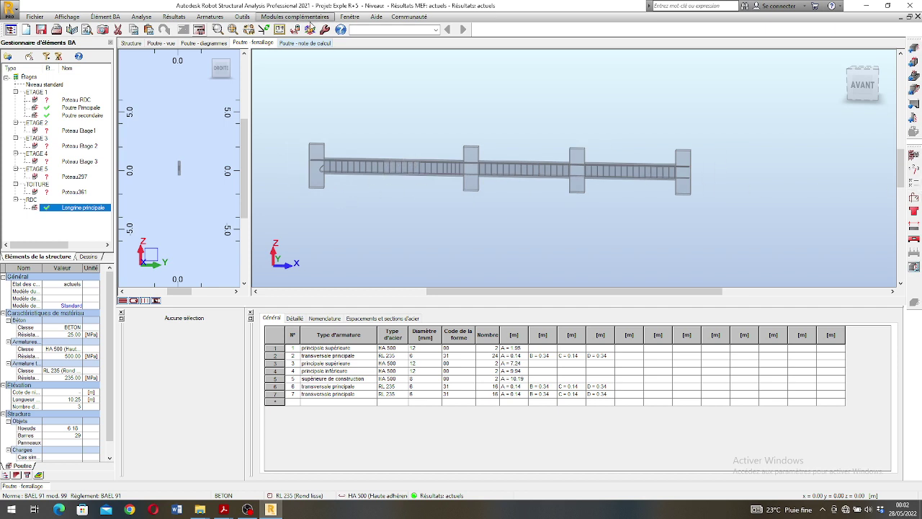
- Create a real reinforcement element from the 20x35 RDC longrine, bar 37, with the ELU and ELS manual combinations, and confirm its reinforcement layout settings
left_click(408, 30)
left_click(384, 54)
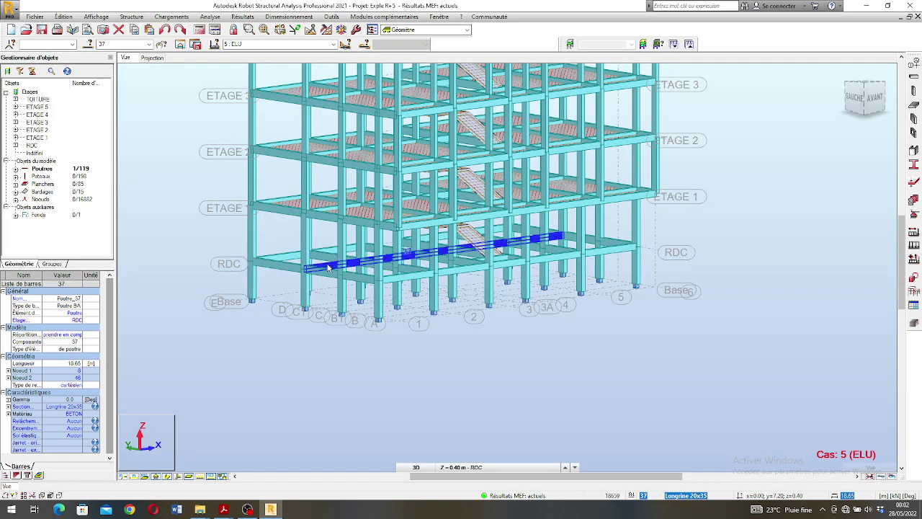
left_click(306, 20)
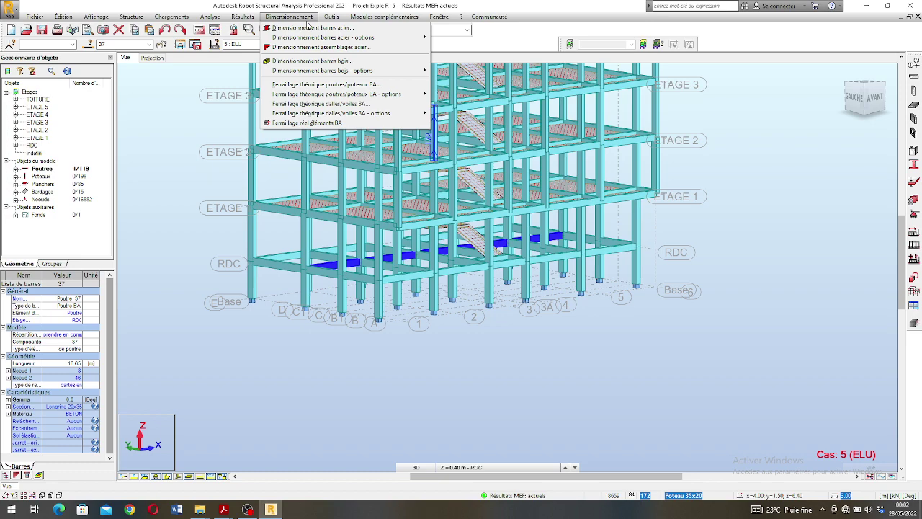
left_click(309, 123)
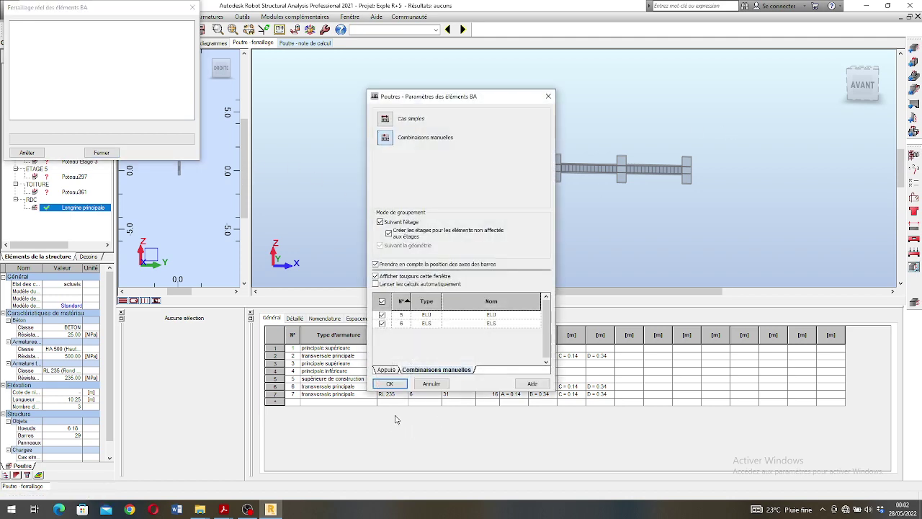
left_click(390, 384)
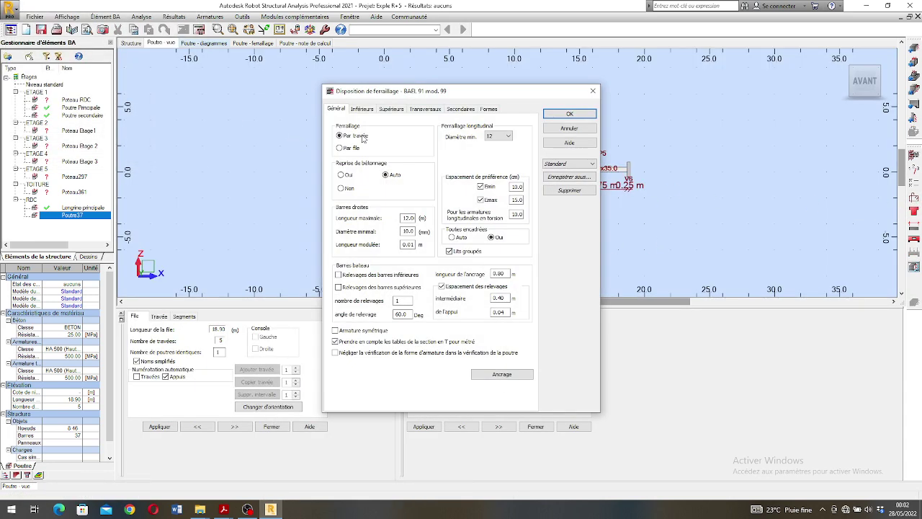
left_click(569, 114)
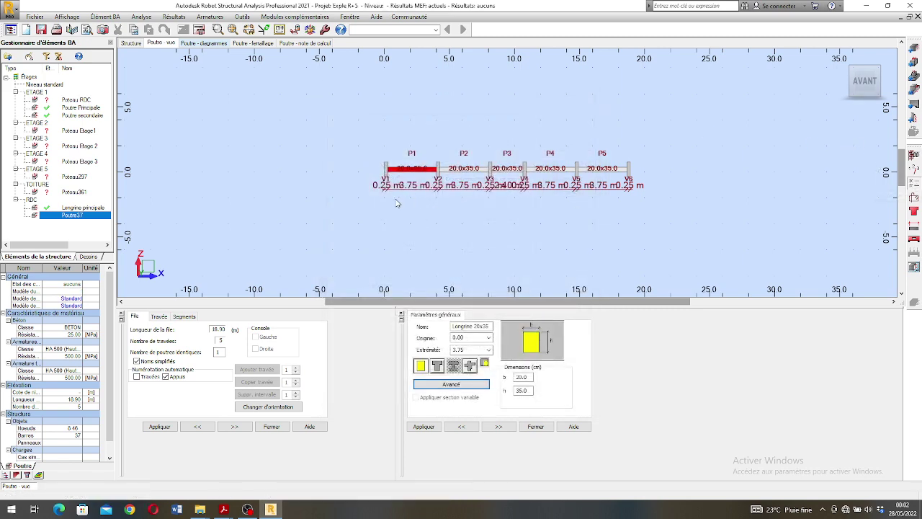
- Set the transverse reinforcement class to RL 235 in the BAEL 91 calculation options and select the additional reinforcement's steel class
left_click(359, 115)
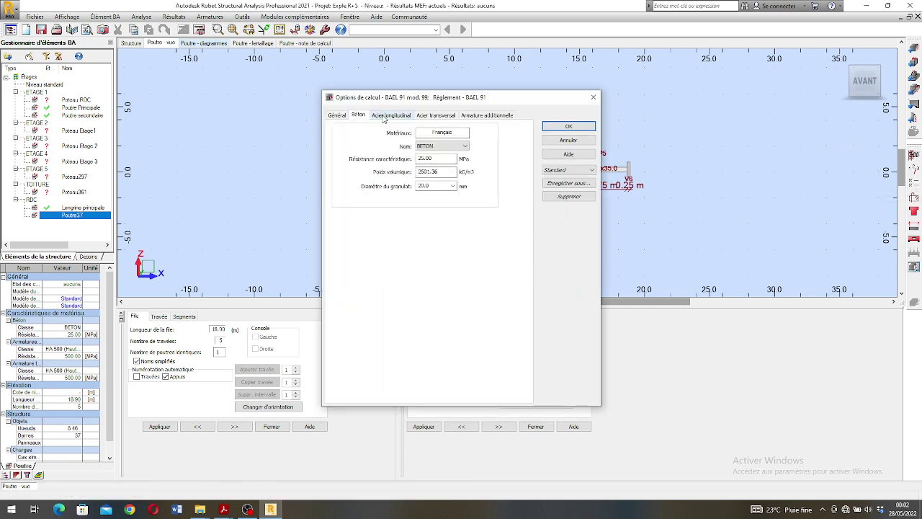
left_click(389, 115)
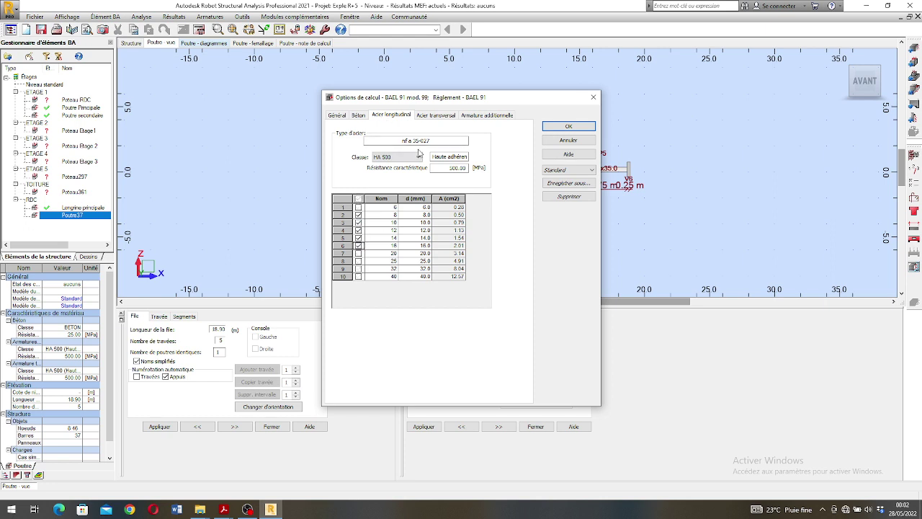
left_click(429, 116)
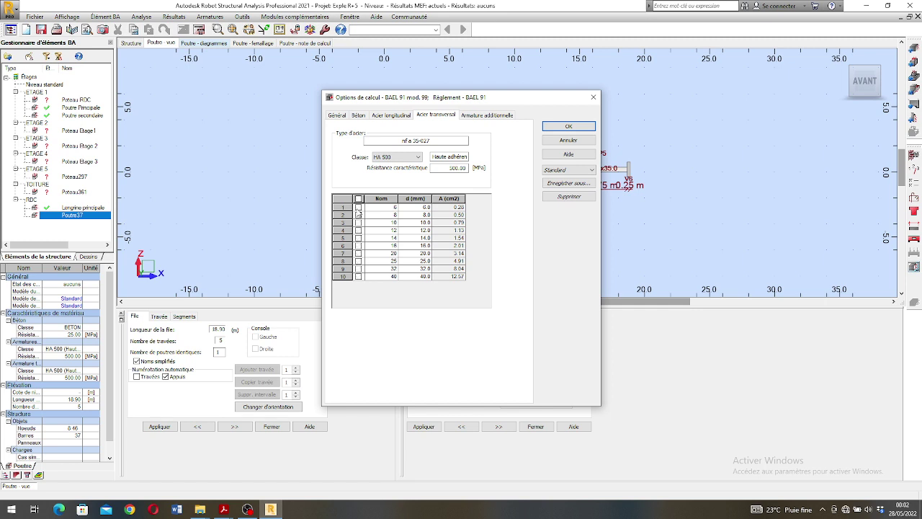
left_click(401, 157)
left_click(389, 185)
left_click(505, 116)
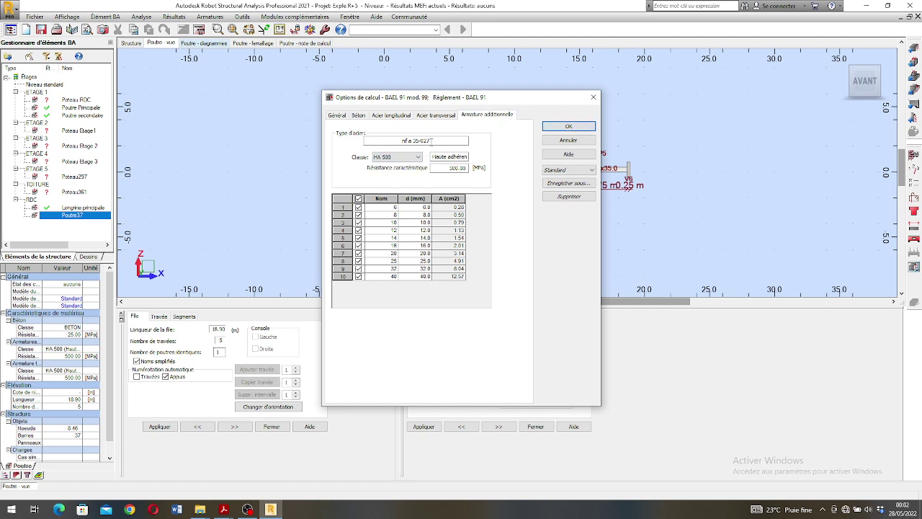
left_click(395, 157)
left_click(389, 172)
left_click(569, 140)
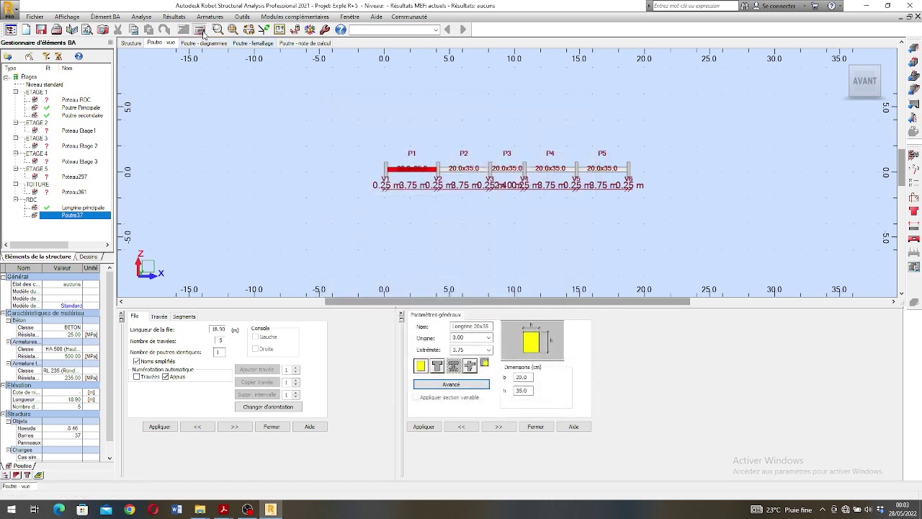
- Calculate the real reinforcement of the new RDC beam and rename the element Longrine secondaire
left_click(202, 31)
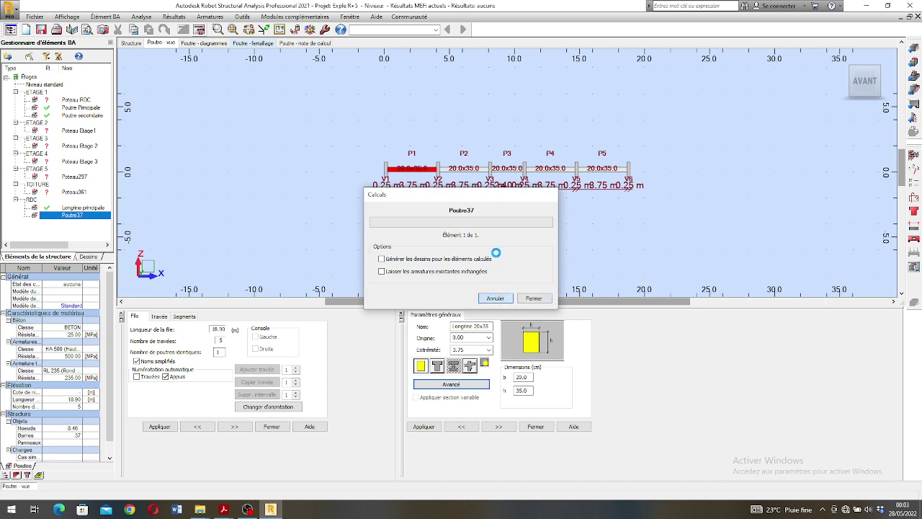
scroll(562, 196, "up", 2)
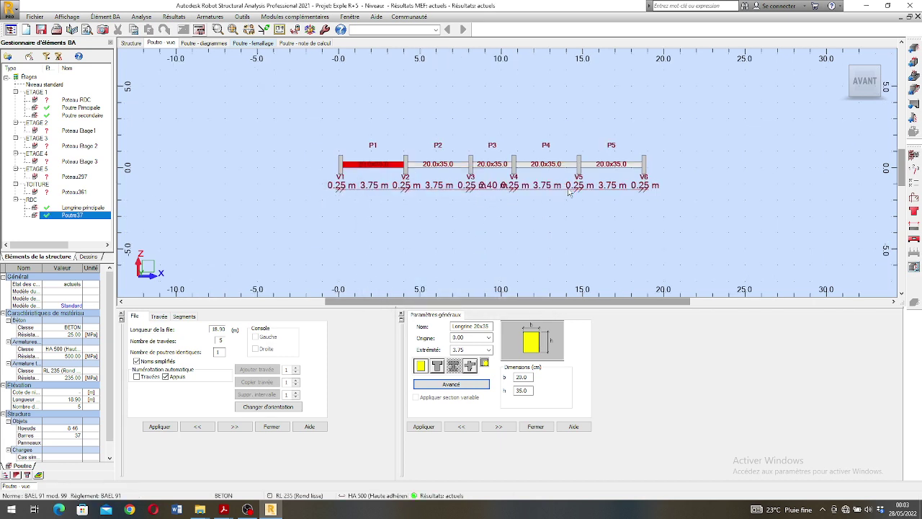
right_click(84, 218)
mouse_move(165, 237)
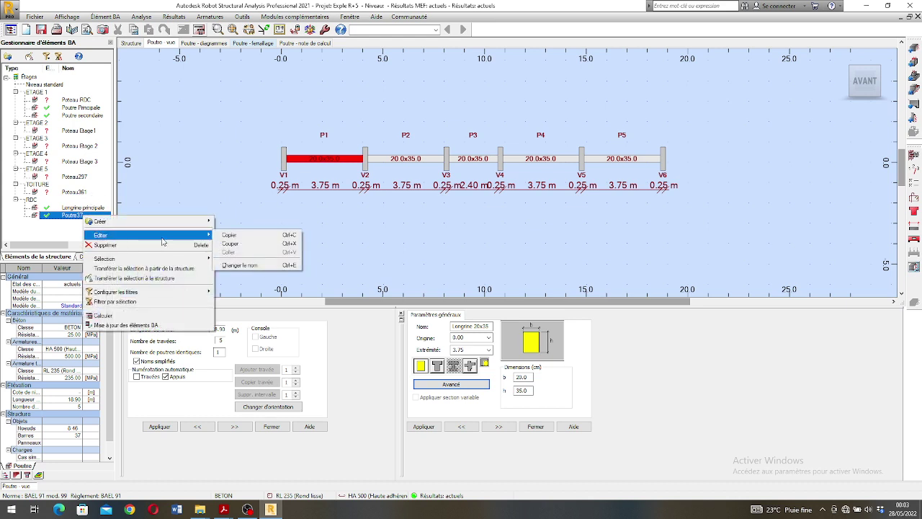
left_click(247, 265)
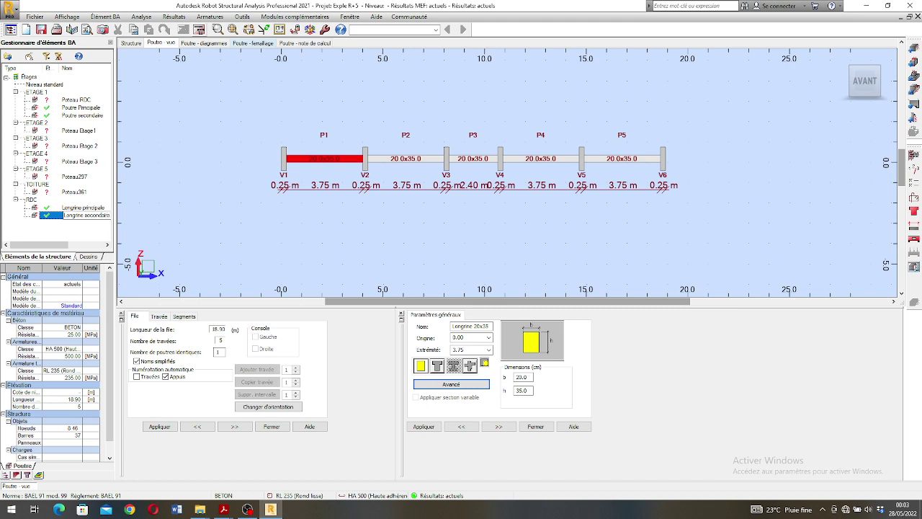
- Generate the execution drawing of Longrine secondaire and examine the longitudinal bars and stirrup spacing along spans P1 to P5
left_click(913, 267)
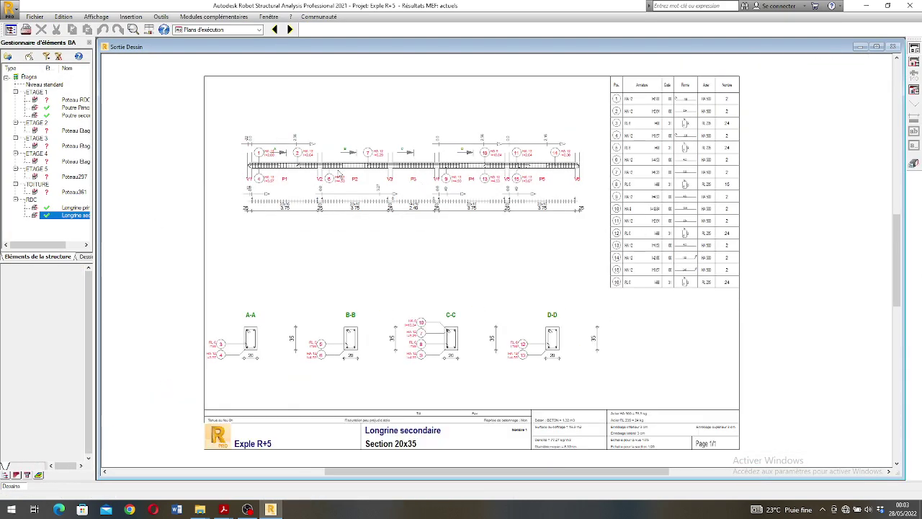
scroll(339, 174, "up", 3)
scroll(309, 175, "down", 2)
scroll(274, 167, "up", 1)
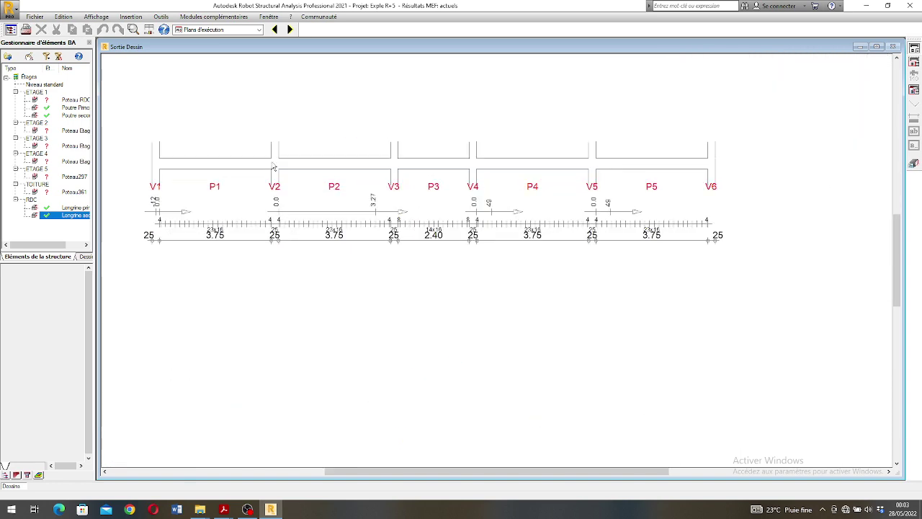
scroll(274, 166, "up", 2)
scroll(260, 165, "down", 2)
scroll(766, 162, "up", 2)
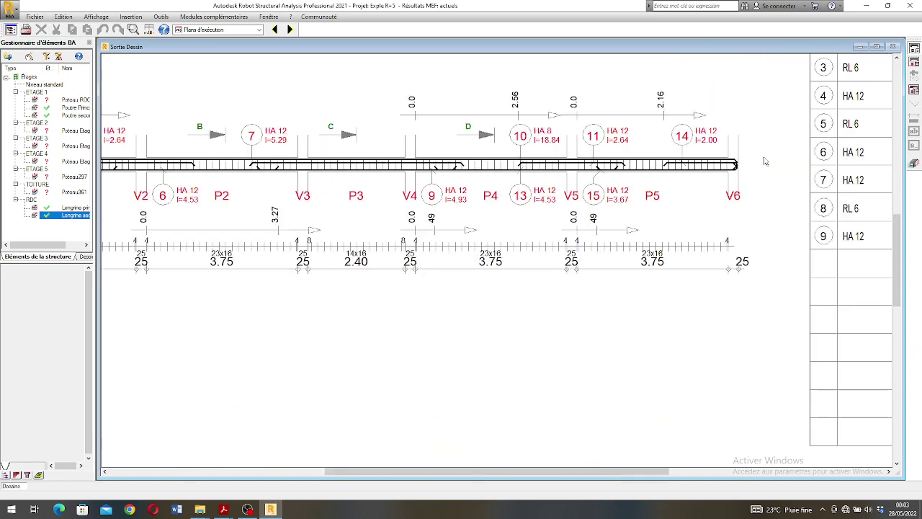
scroll(560, 157, "up", 1)
scroll(560, 156, "down", 2)
scroll(826, 172, "up", 2)
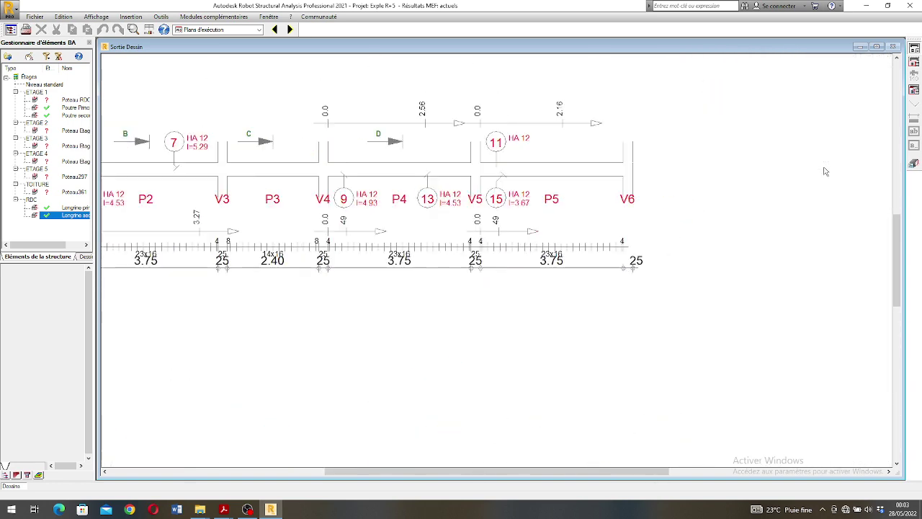
scroll(826, 171, "up", 1)
- Read the bar schedule on the Longrine secondaire drawing, checking bar types, shapes, steel classes and quantities
scroll(720, 249, "down", 3)
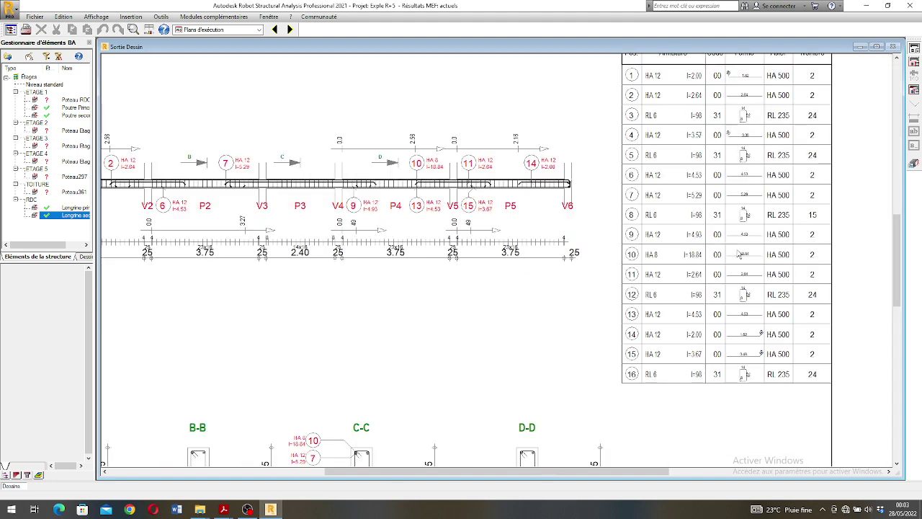
scroll(740, 253, "up", 3)
scroll(721, 202, "down", 3)
scroll(715, 149, "up", 1)
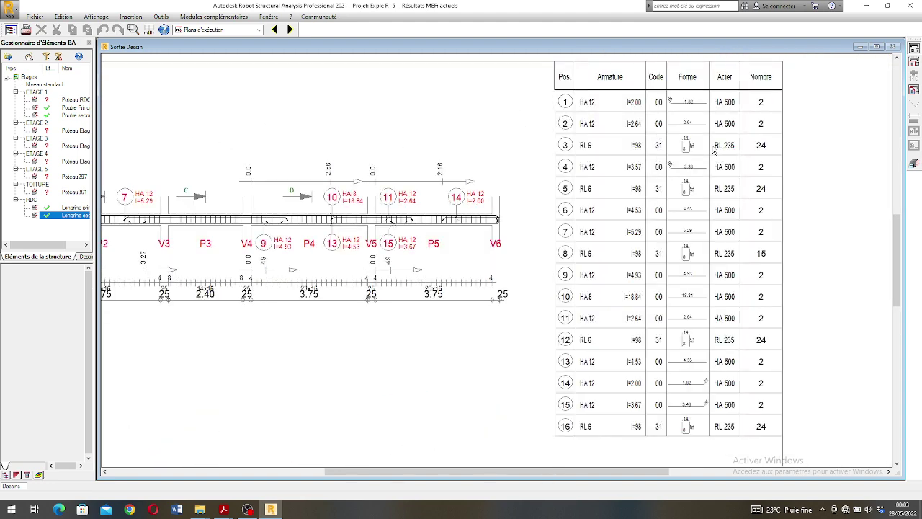
scroll(721, 152, "down", 3)
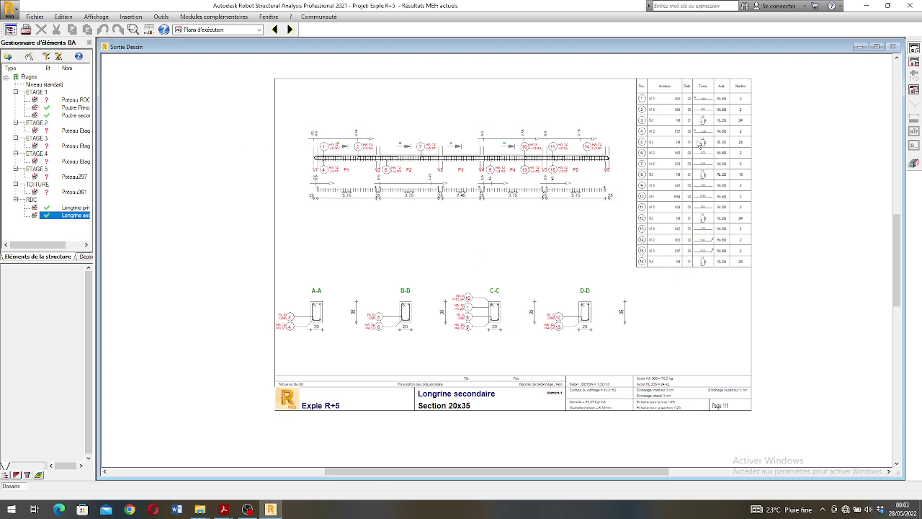
- Open the calculation note of Longrine secondaire and review its ELU and ELS internal forces and theoretical results
left_click(915, 165)
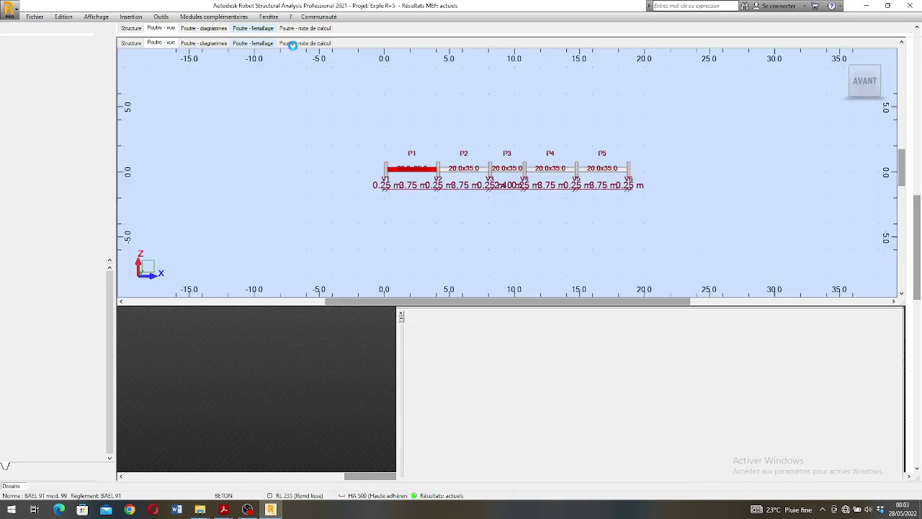
left_click(305, 43)
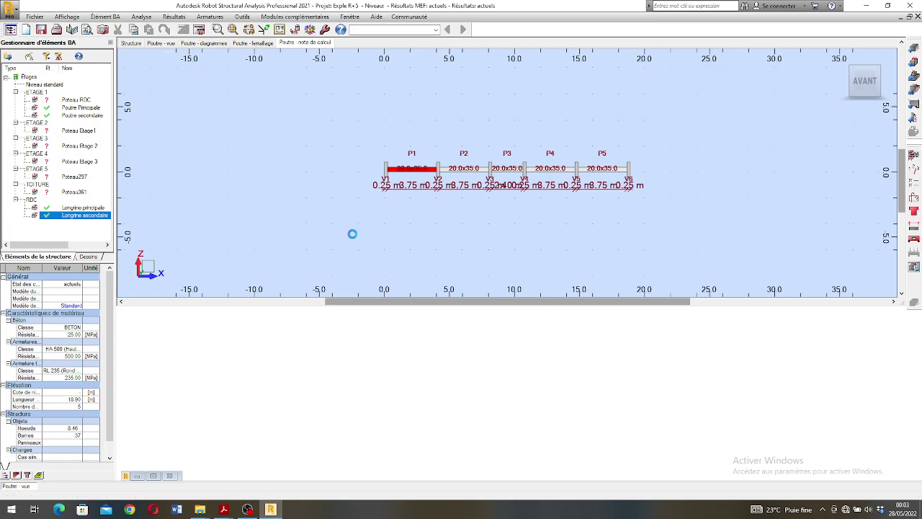
scroll(337, 214, "down", 15)
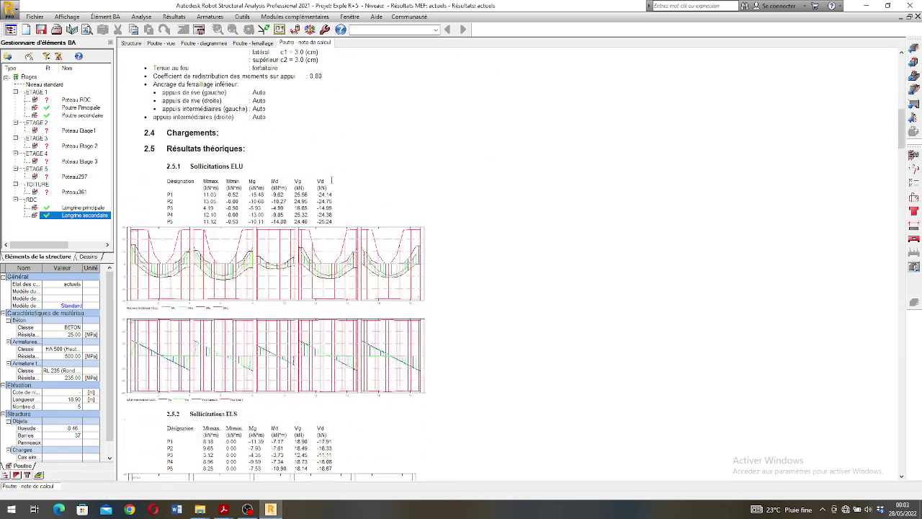
scroll(331, 180, "down", 20)
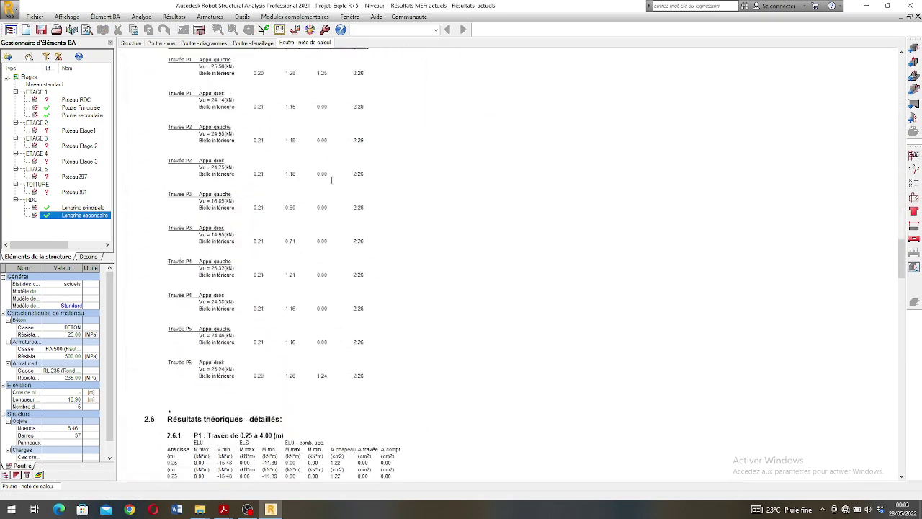
- Examine the 3D reinforcement cage of Longrine secondaire, checking the bar ends at both end supports
left_click(243, 45)
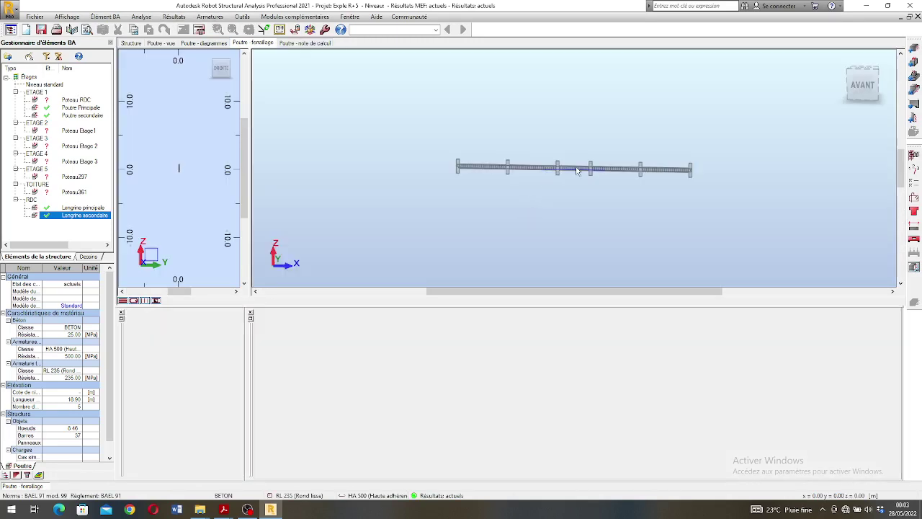
right_click(602, 196)
mouse_move(599, 218)
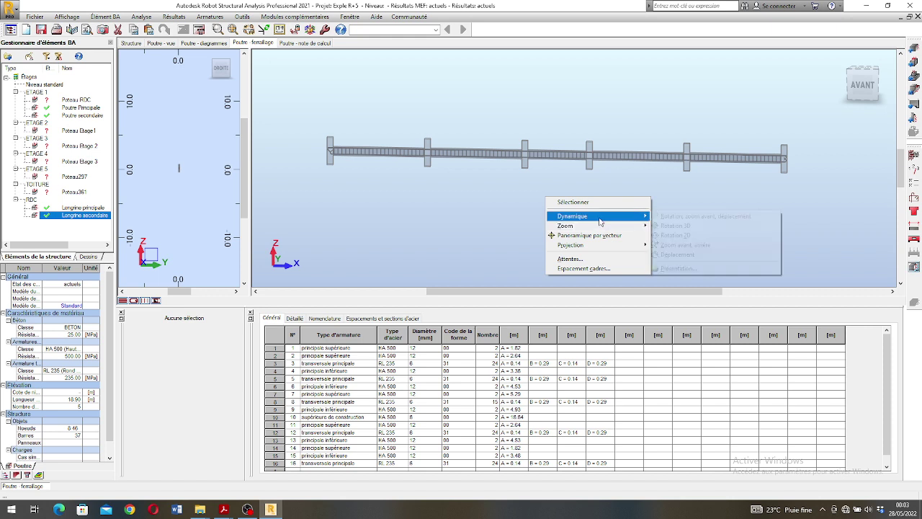
left_click(675, 226)
left_click_drag(628, 165, 727, 174)
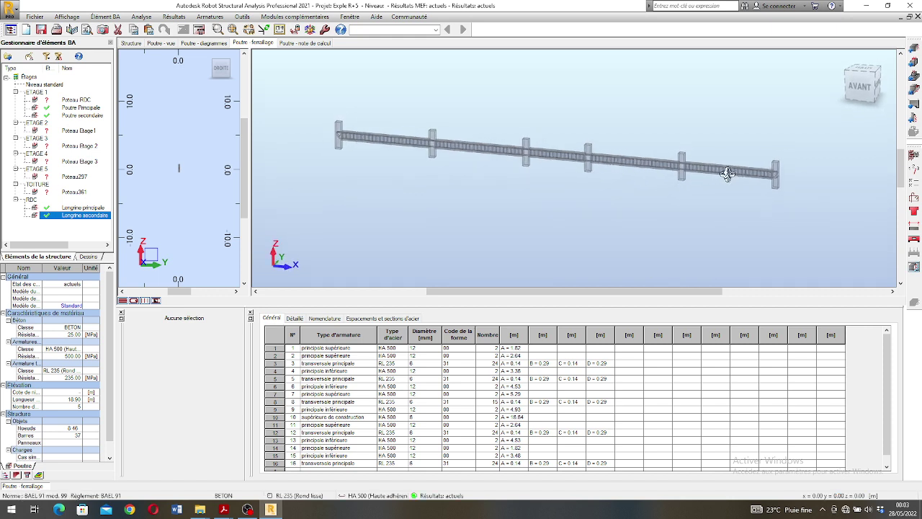
scroll(764, 171, "up", 5)
left_click_drag(801, 201, 802, 198)
scroll(798, 183, "up", 2)
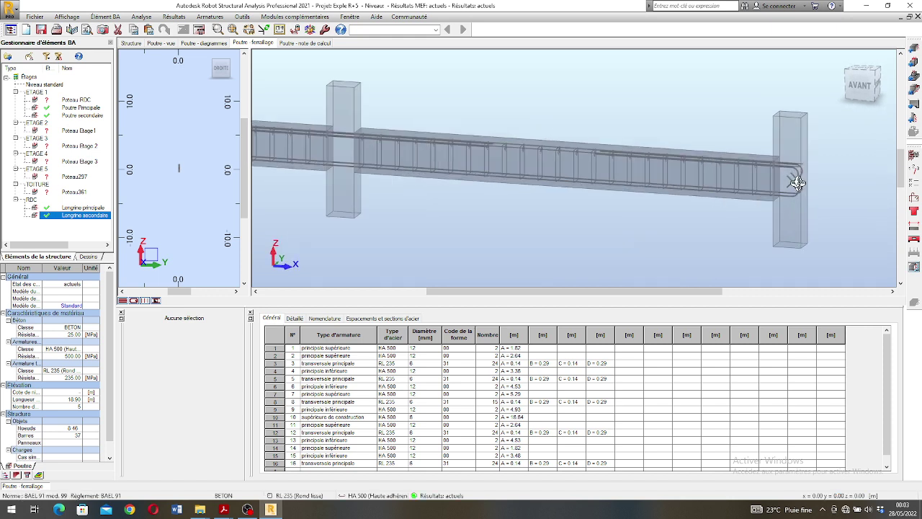
scroll(798, 183, "down", 8)
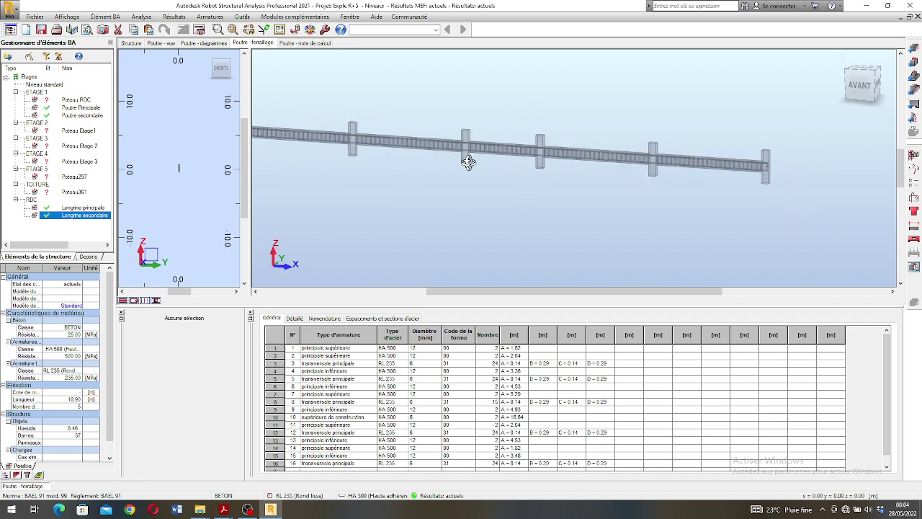
scroll(469, 161, "down", 2)
scroll(404, 149, "up", 6)
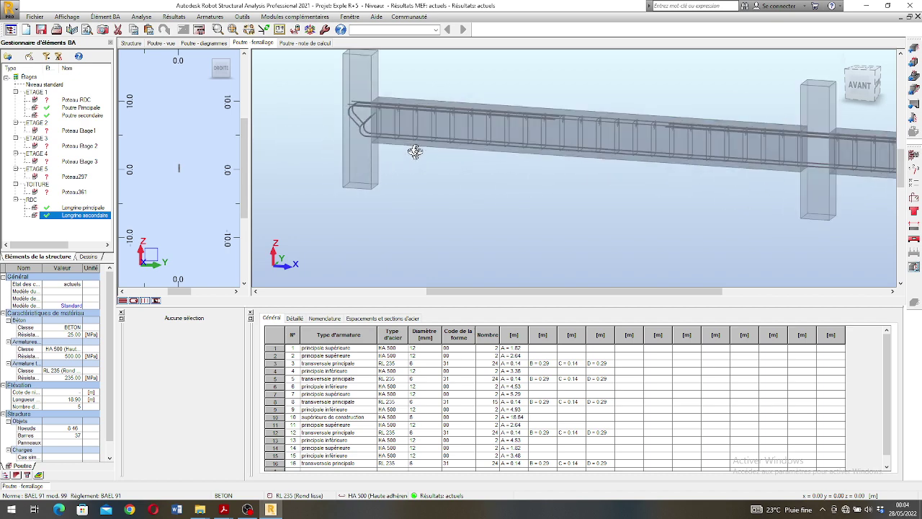
scroll(415, 152, "up", 2)
scroll(289, 140, "down", 4)
- Inspect the longitudinal bars and stirrups of Longrine secondaire around its intermediate supports in 3D from several angles
left_click_drag(513, 169, 533, 160)
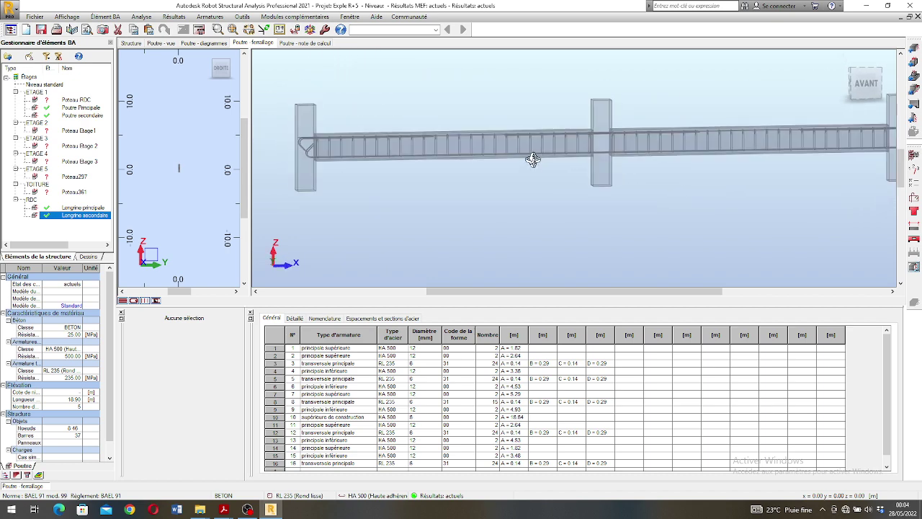
scroll(494, 154, "down", 4)
mouse_move(545, 154)
middle_mouse_down("shift")
mouse_move(552, 165)
mouse_move(534, 155)
middle_mouse_up("shift")
scroll(529, 142, "up", 8)
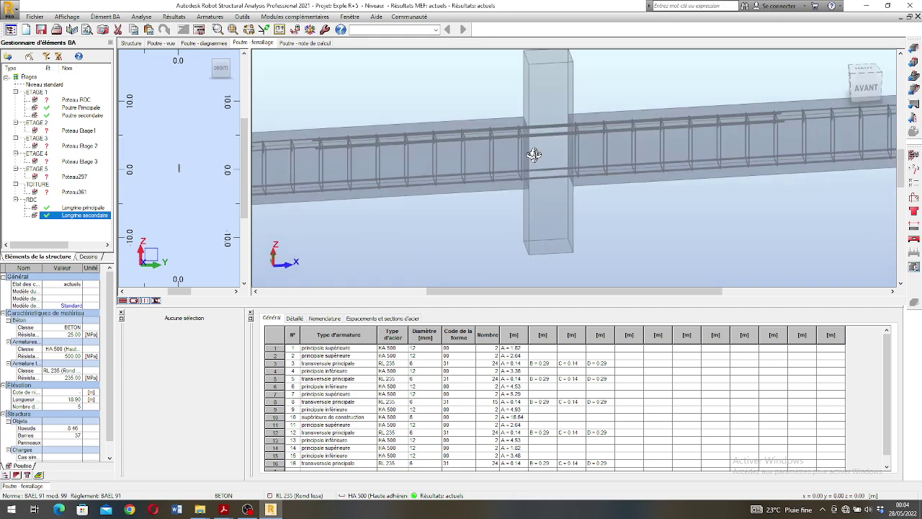
scroll(534, 155, "up", 2)
scroll(510, 175, "down", 8)
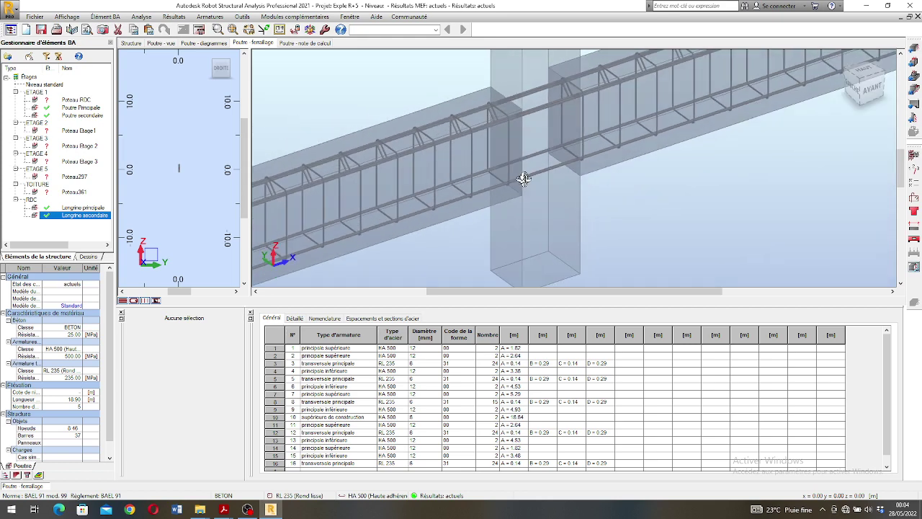
middle_click_drag(549, 176, 478, 163, "shift")
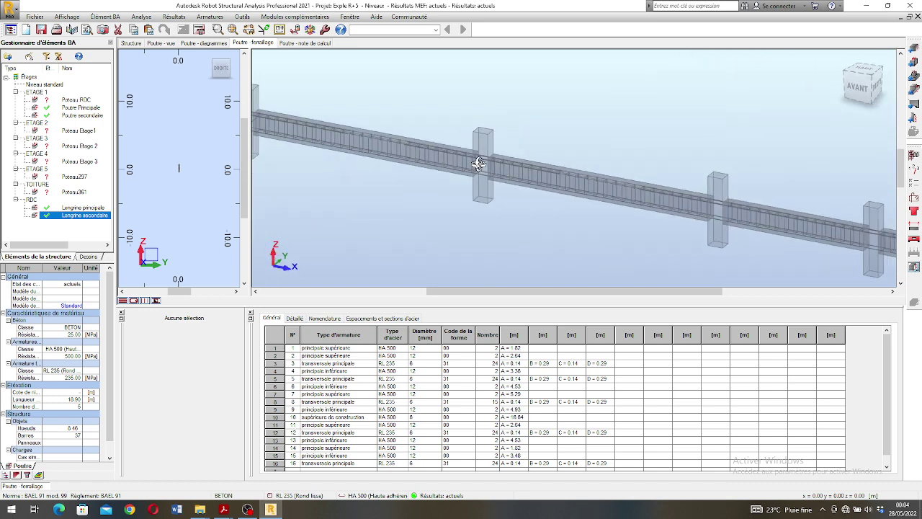
scroll(444, 158, "down", 8)
mouse_move(513, 190)
middle_mouse_down("shift")
mouse_move(515, 172)
mouse_move(490, 179)
mouse_move(494, 158)
mouse_move(498, 185)
middle_mouse_up("shift")
scroll(490, 196, "up", 5)
scroll(596, 173, "up", 4)
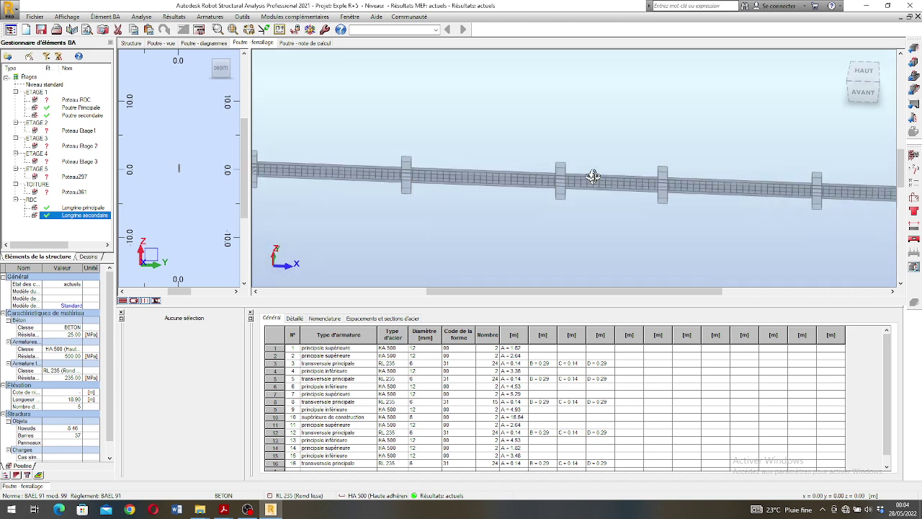
middle_click_drag(579, 189, 578, 176, "shift")
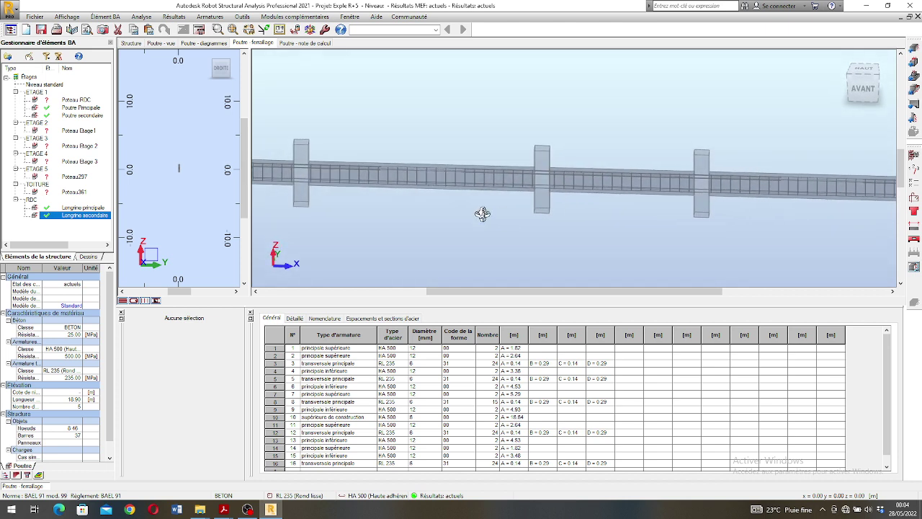
scroll(421, 151, "down", 2)
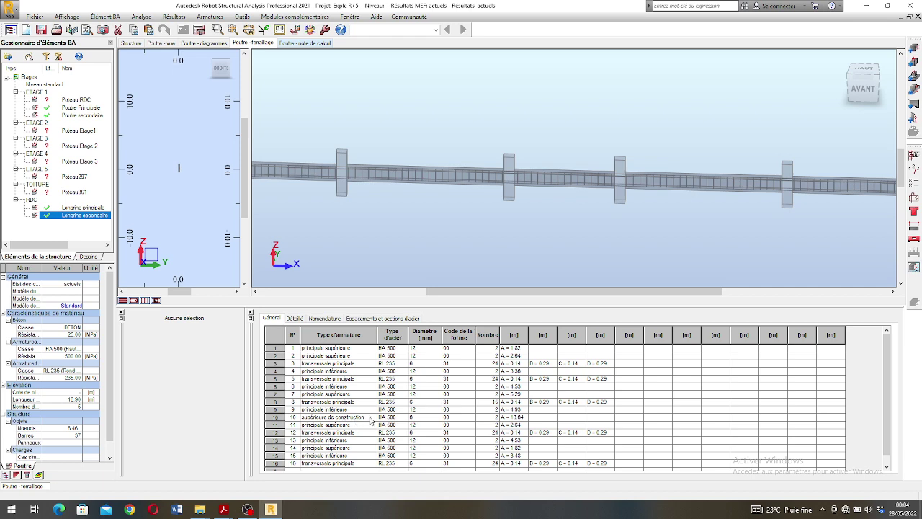
- Open the execution drawing of Longrine secondaire, review its elevation, sections and bar schedule, and return to the reinforcement view
left_click(913, 269)
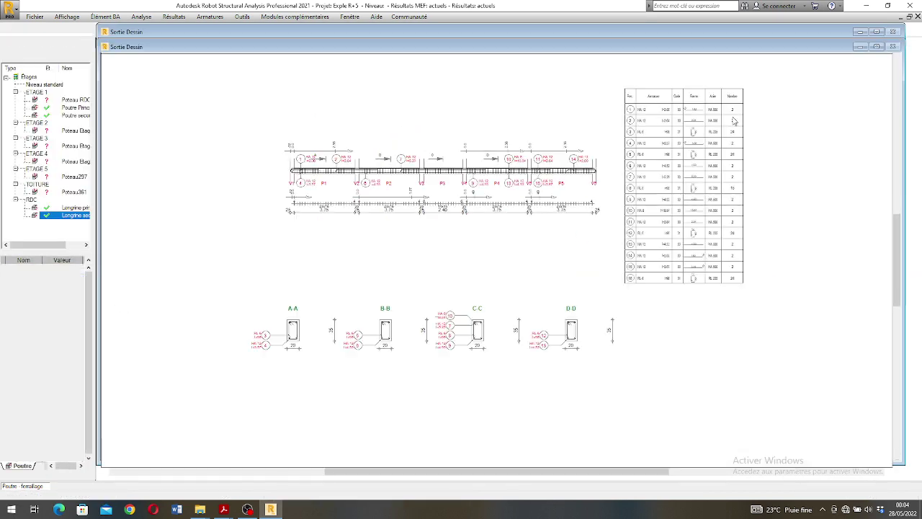
scroll(722, 175, "up", 3)
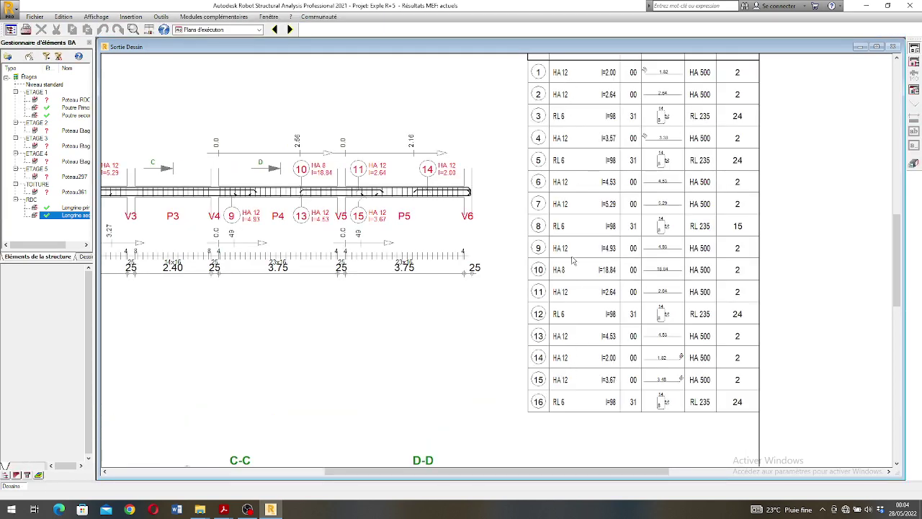
scroll(555, 236, "down", 4)
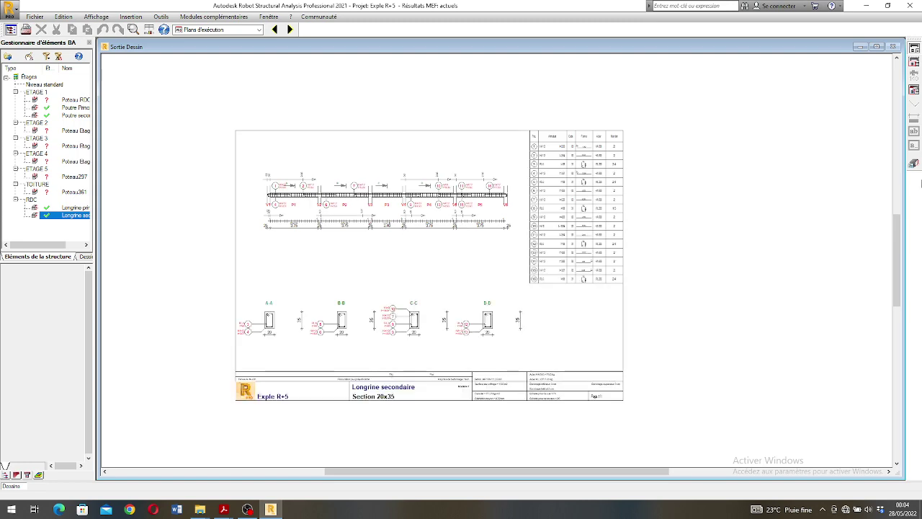
left_click(914, 165)
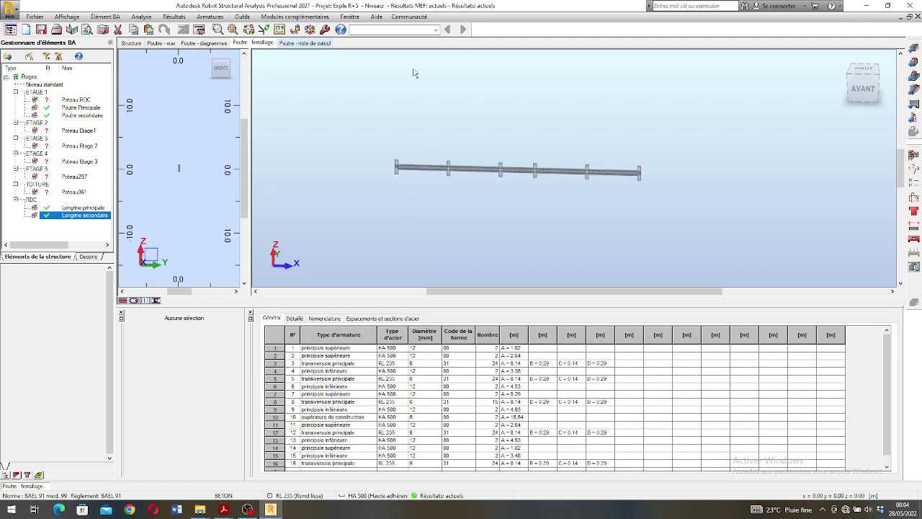
- Leave the beam reinforcement module and return to the Géométrie layout of the whole structure
left_click(435, 29)
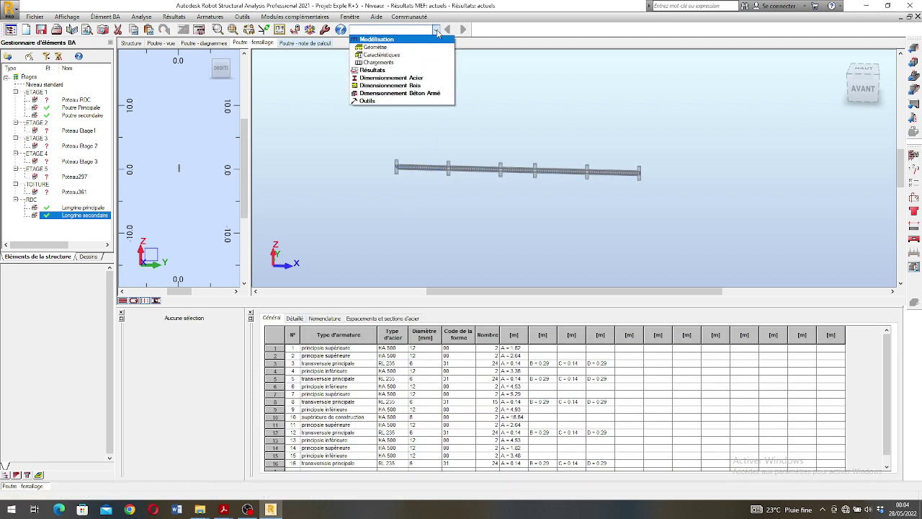
left_click(391, 47)
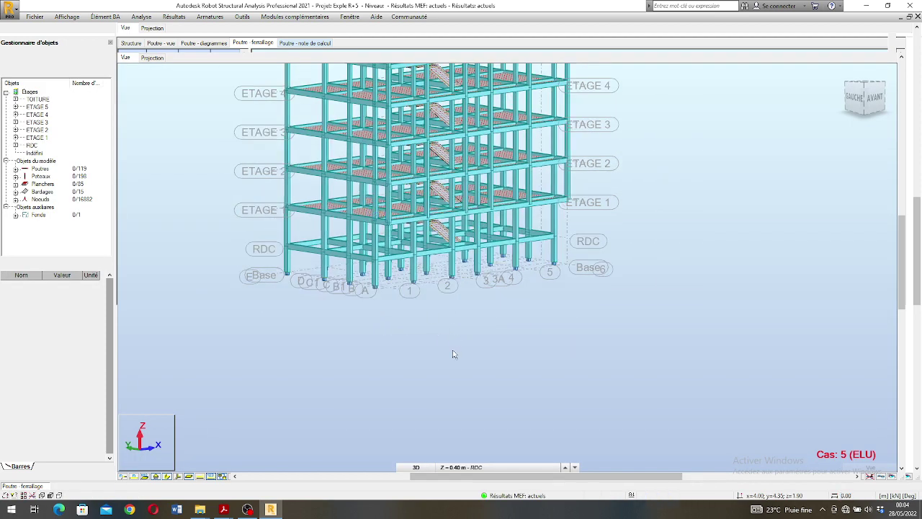
- Examine the complete R+5 building model in 3D from several angles, from the base and RDC longrines to the TOITURE level
right_click(391, 351)
left_click(440, 390)
left_click_drag(439, 231, 398, 209)
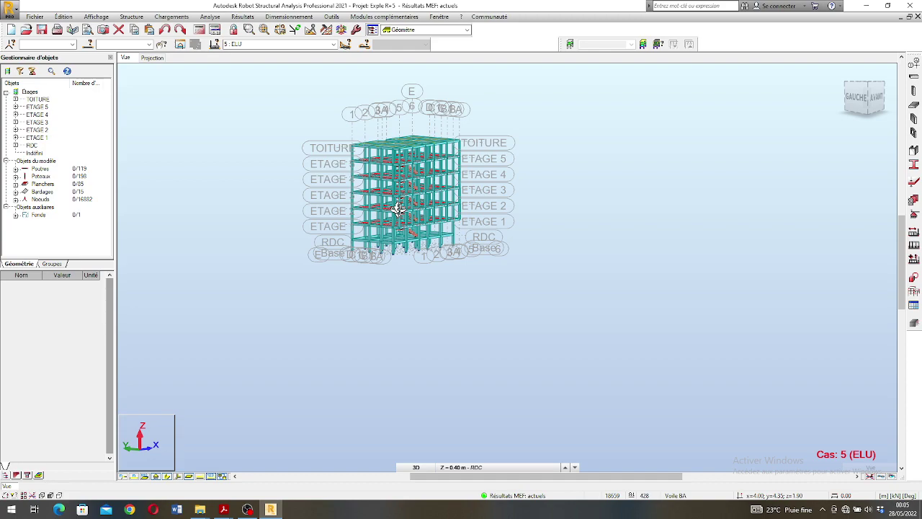
scroll(353, 208, "up", 4)
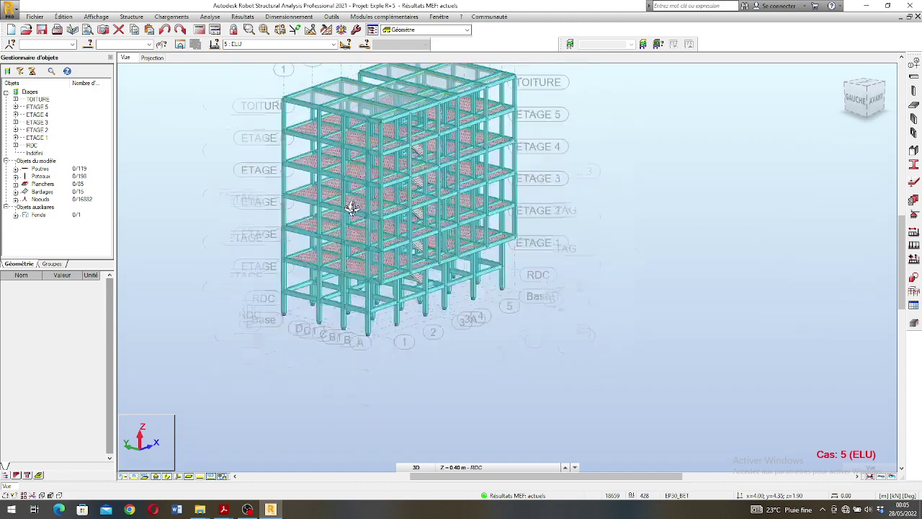
scroll(385, 220, "up", 2)
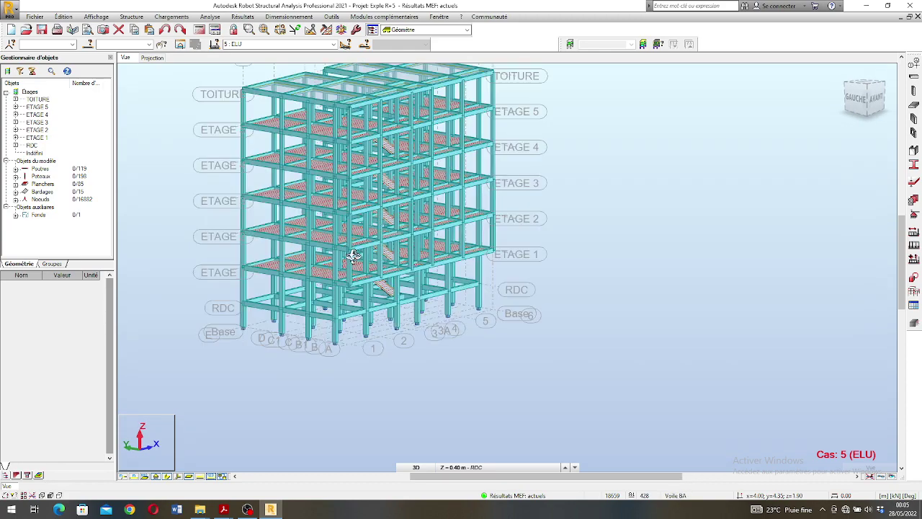
left_click_drag(370, 275, 374, 275)
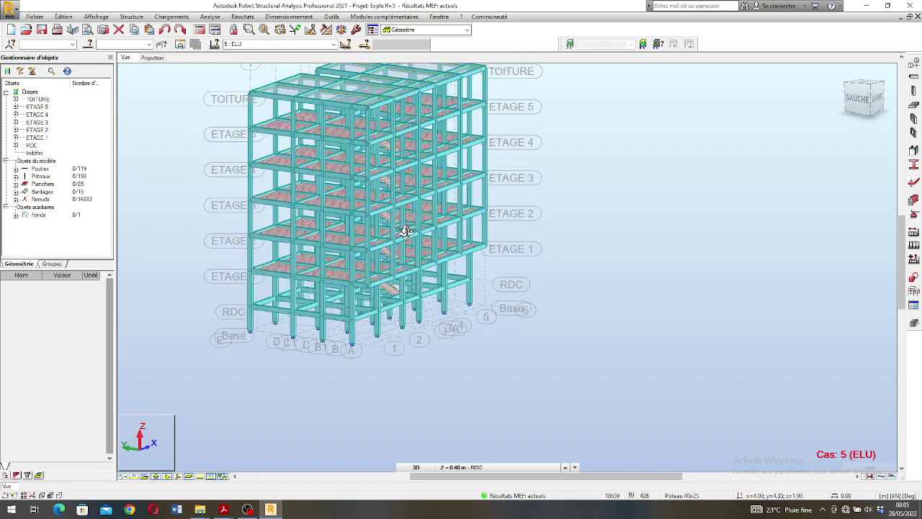
scroll(406, 232, "up", 3)
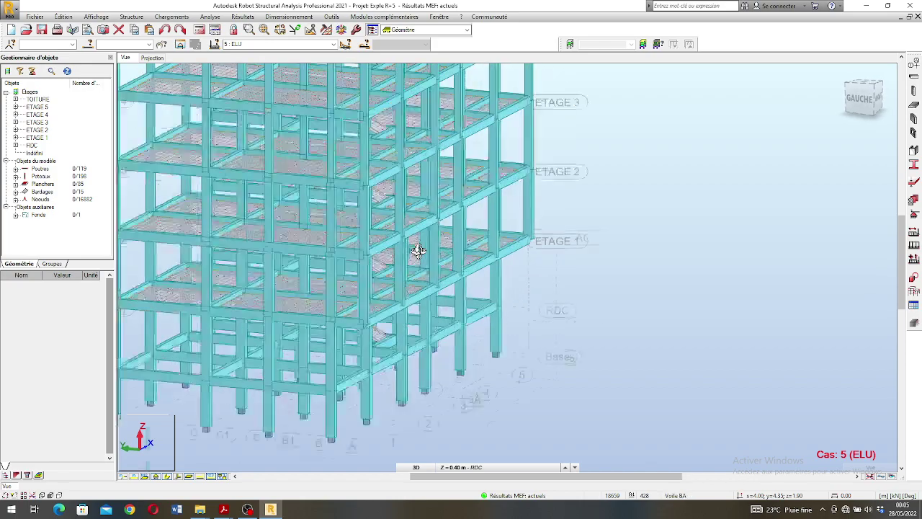
scroll(418, 250, "down", 2)
scroll(445, 234, "down", 2)
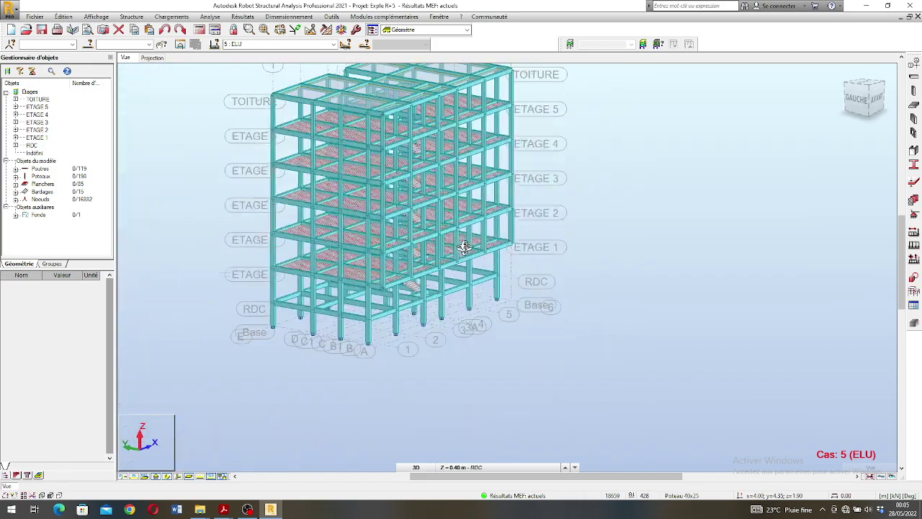
scroll(461, 245, "up", 3)
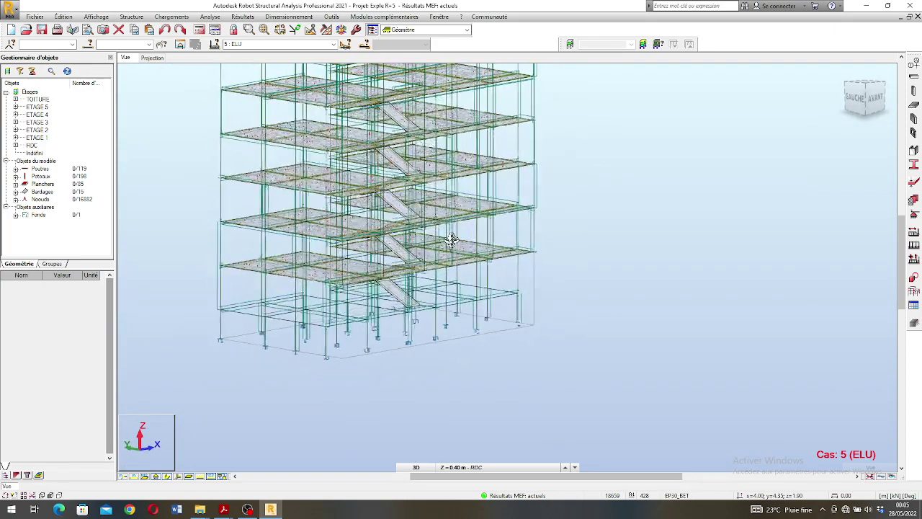
scroll(452, 240, "down", 3)
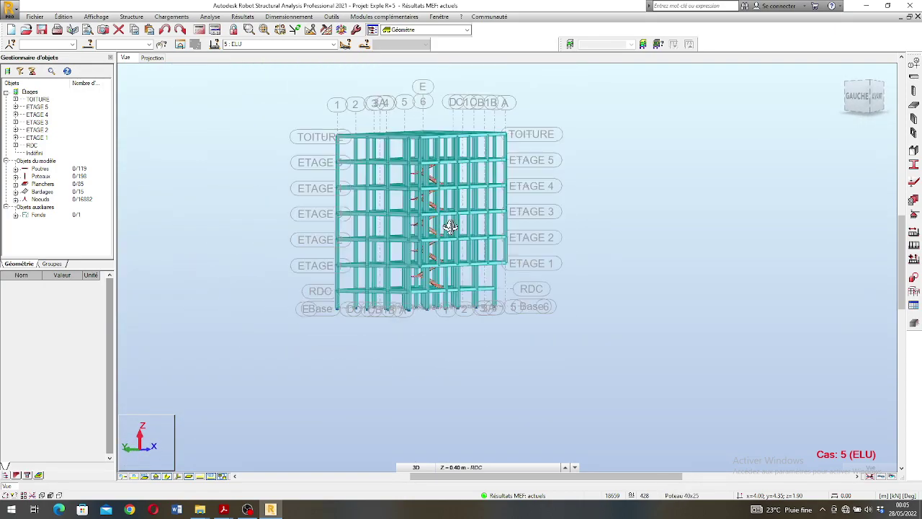
left_click(248, 510)
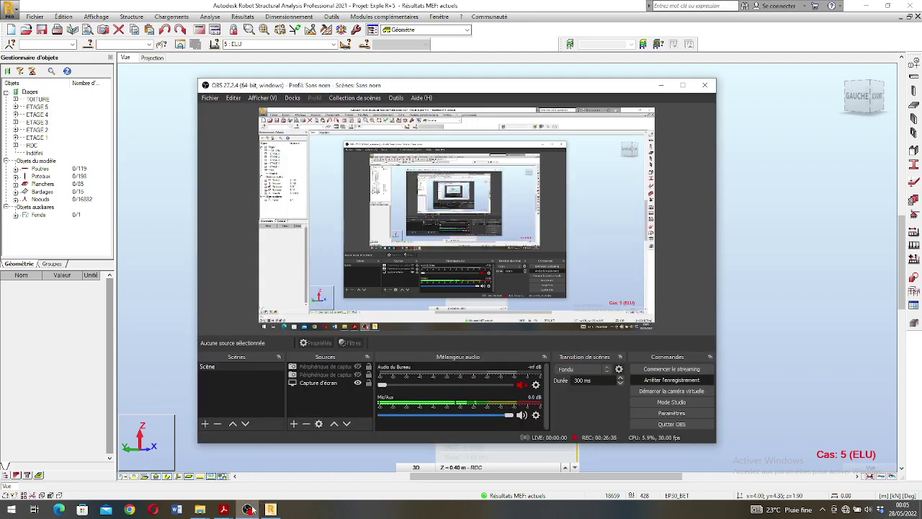